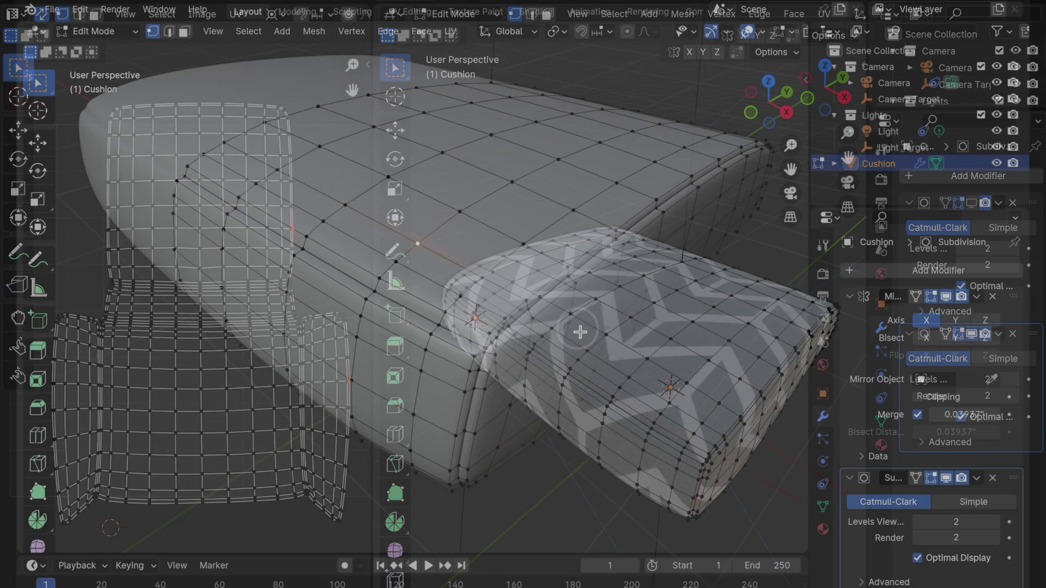
- Switch to the UV Editing workspace and shrink the UV editor to give the 3D viewport more room
shift+middle_drag(569, 342, 539, 345)
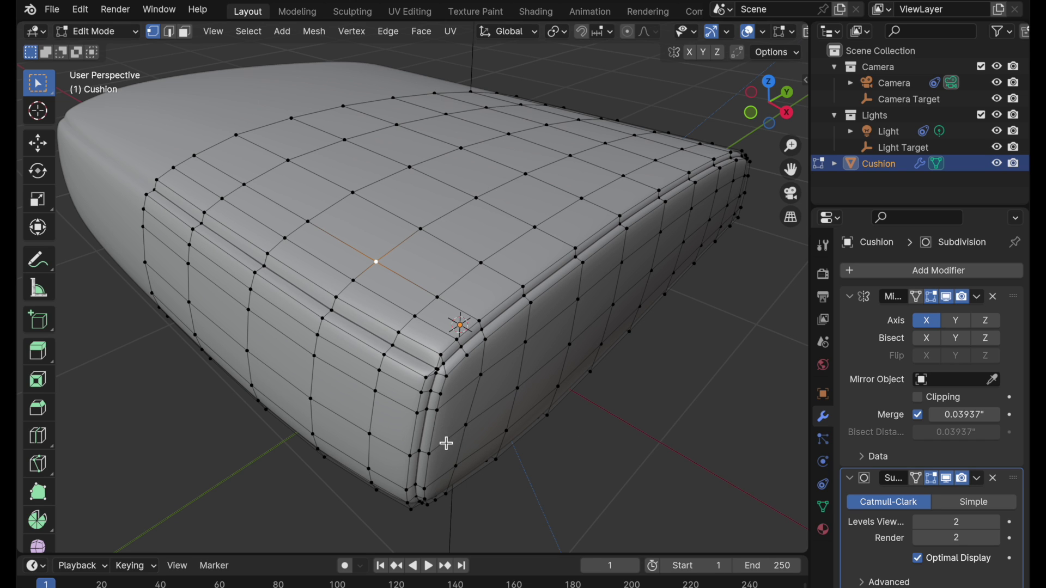
scroll(444, 439, down, 1)
middle_drag(444, 438, 439, 427)
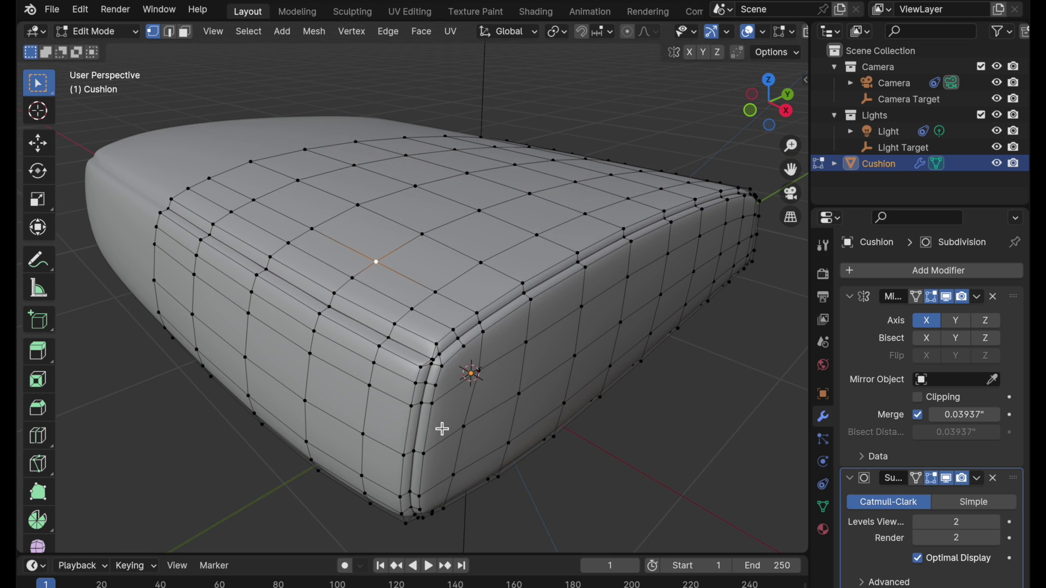
click(416, 16)
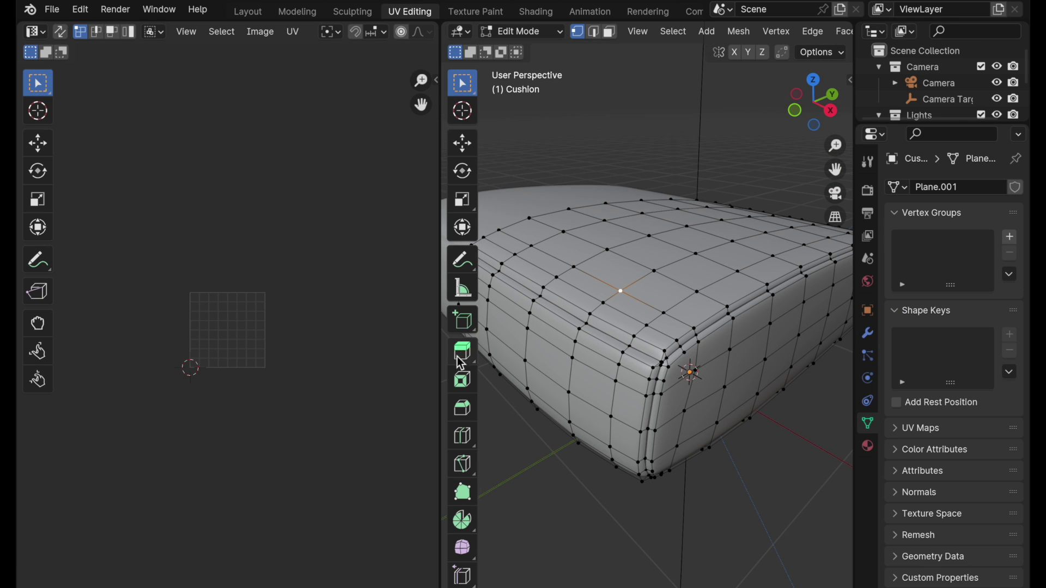
drag(446, 364, 205, 376)
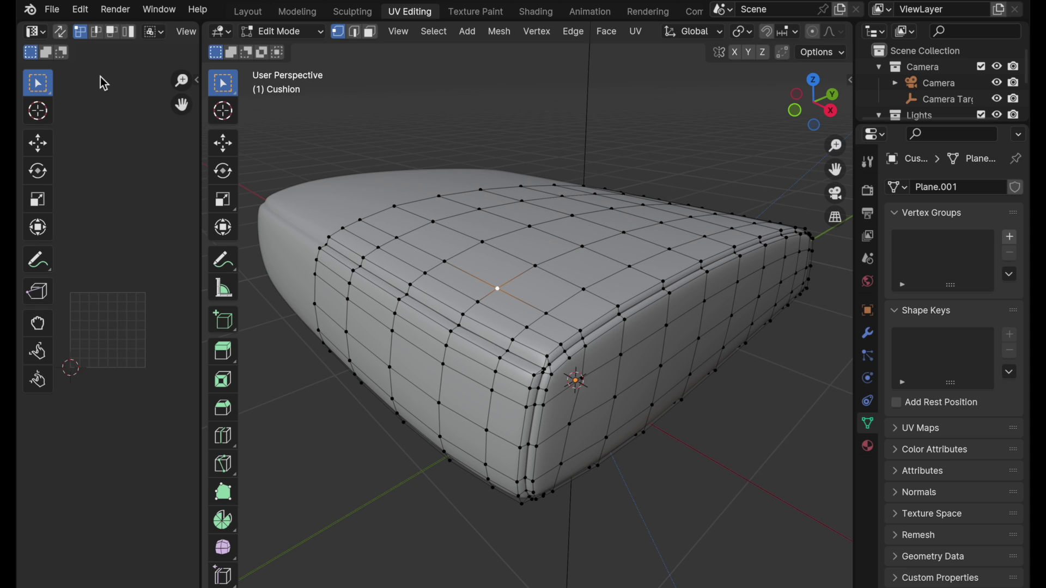
- Switch to edge selection and turn off the viewport display of the cushion's Subdivision modifier
click(355, 32)
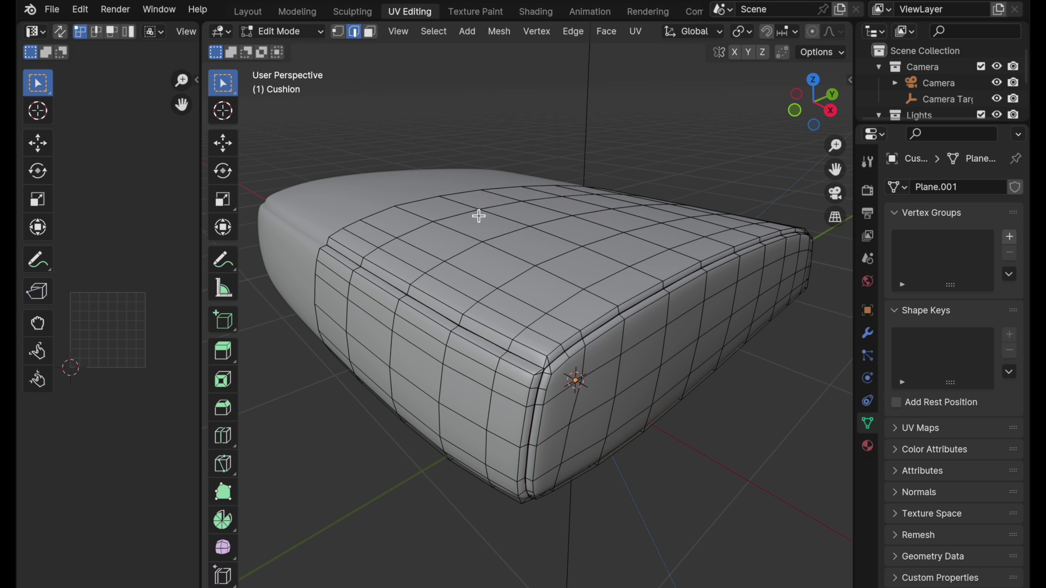
scroll(572, 374, up, 3)
scroll(631, 270, up, 4)
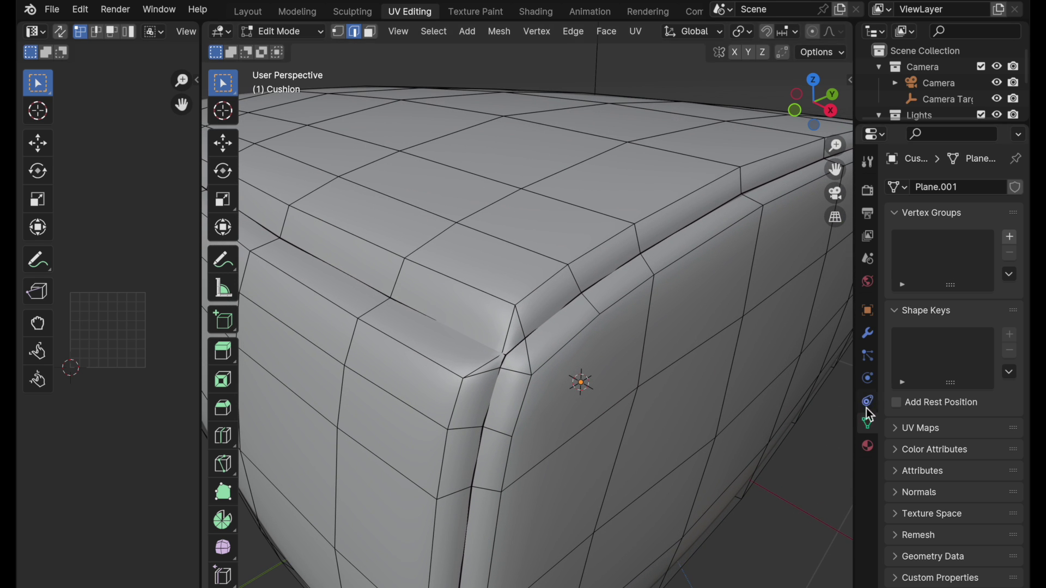
click(867, 332)
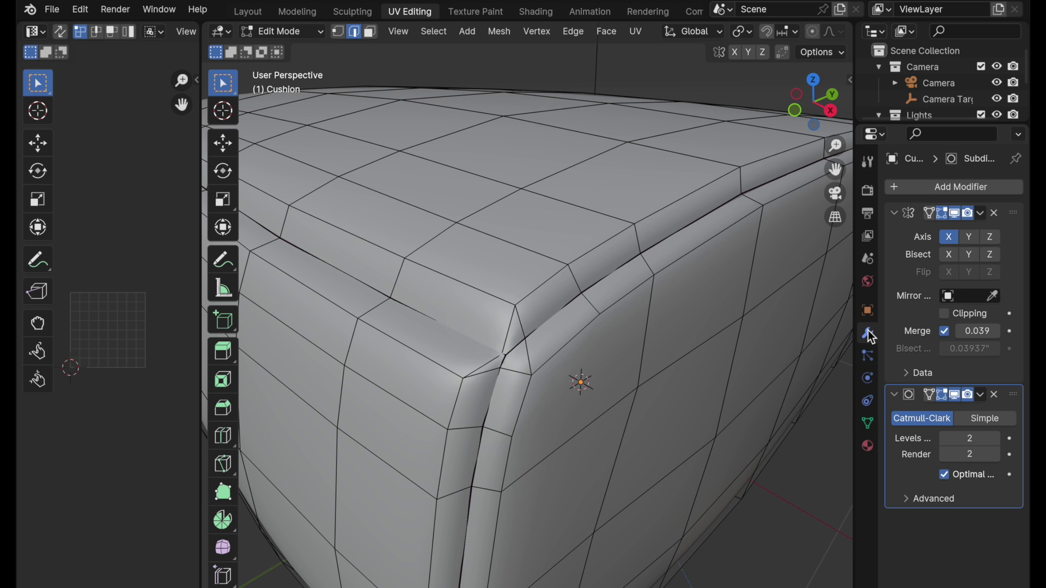
click(955, 394)
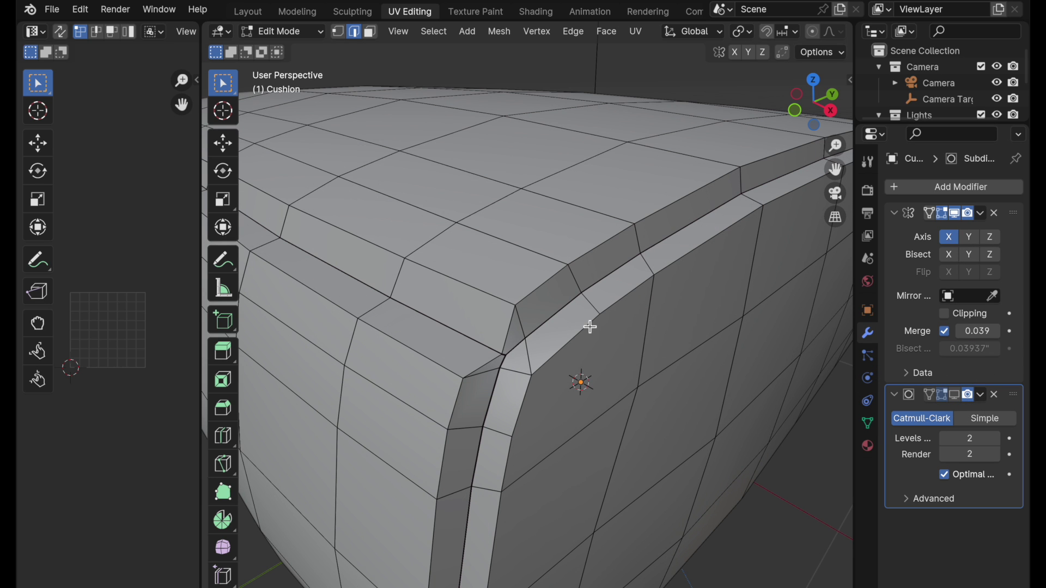
- Select the three groove edge loops meeting at the cushion's front corner: top front, vertical corner and top side
middle_drag(570, 317, 621, 236)
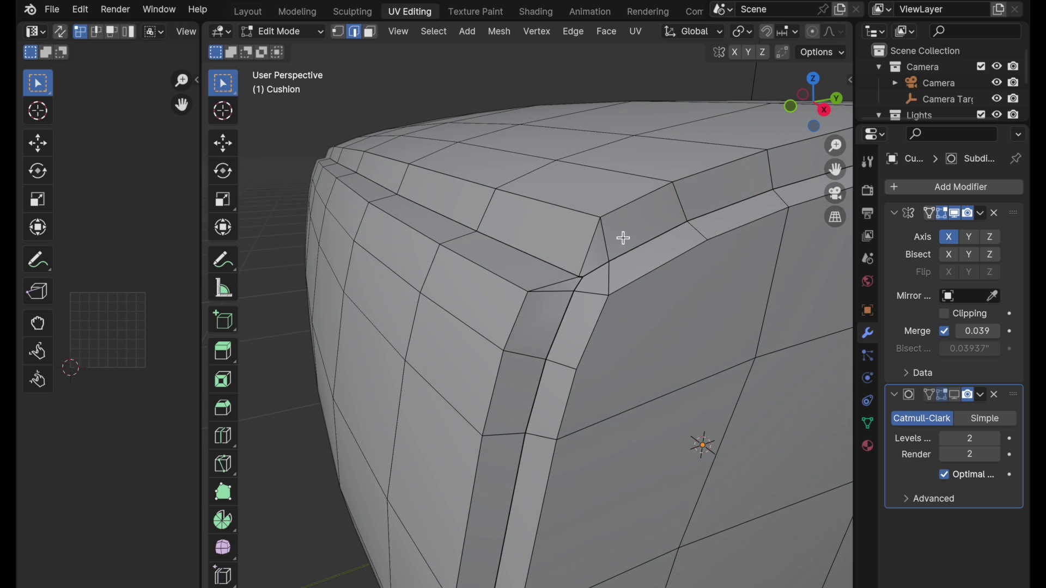
alt+click(558, 267)
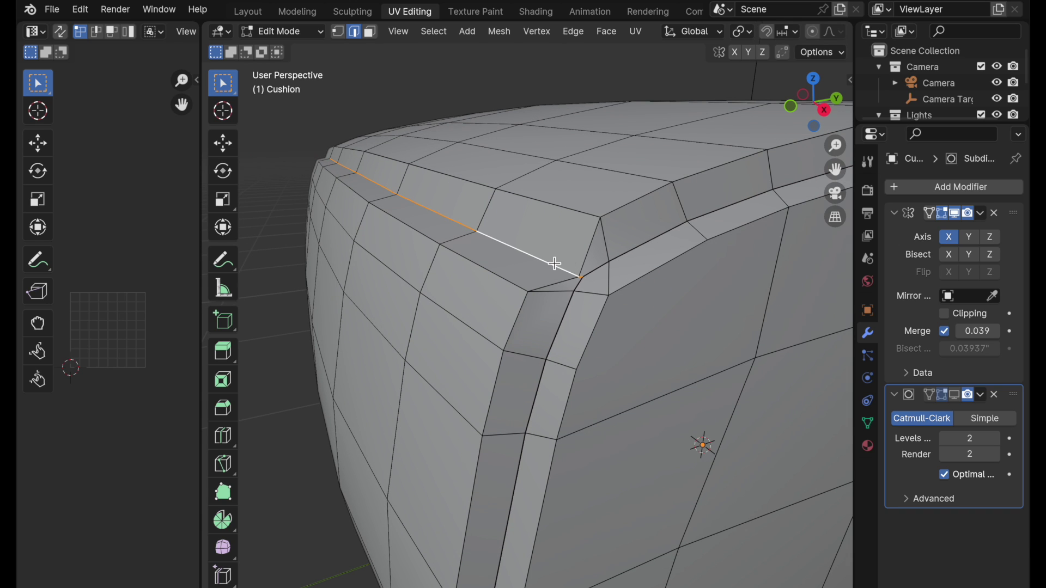
alt+shift+click(565, 320)
alt+shift+click(634, 258)
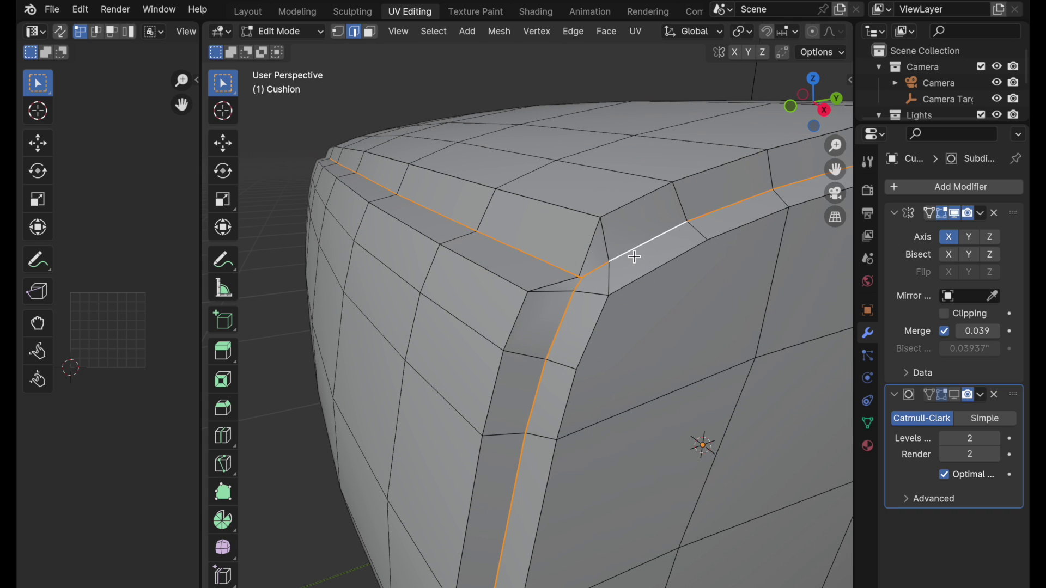
- Add the remaining groove edge loops along the cushion's back, rear corner and bottom edges to the selection
scroll(651, 256, down, 5)
middle_drag(590, 334, 659, 343)
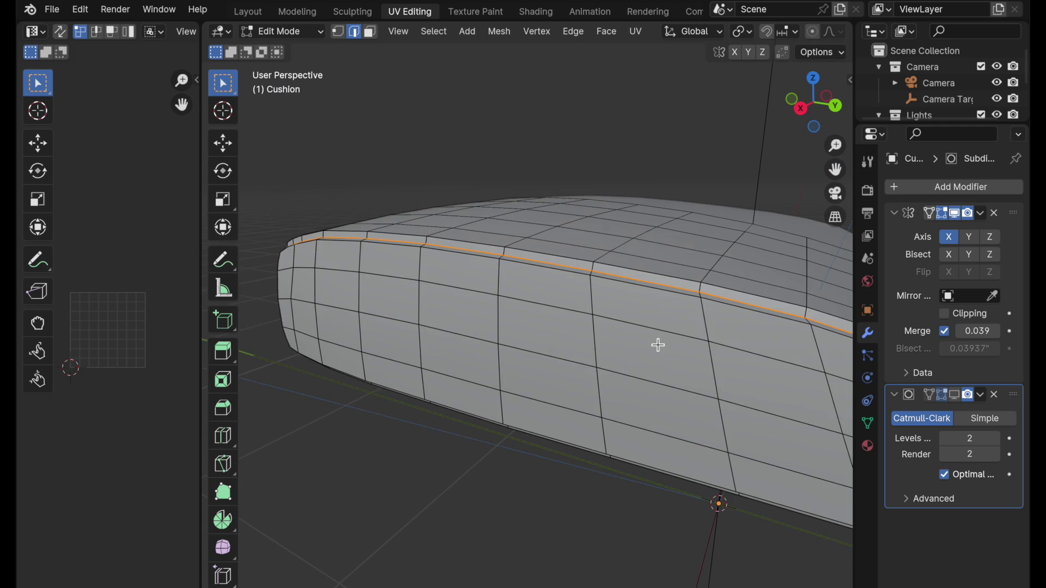
scroll(495, 349, up, 4)
shift+middle_drag(496, 349, 494, 271)
alt+shift+click(481, 272)
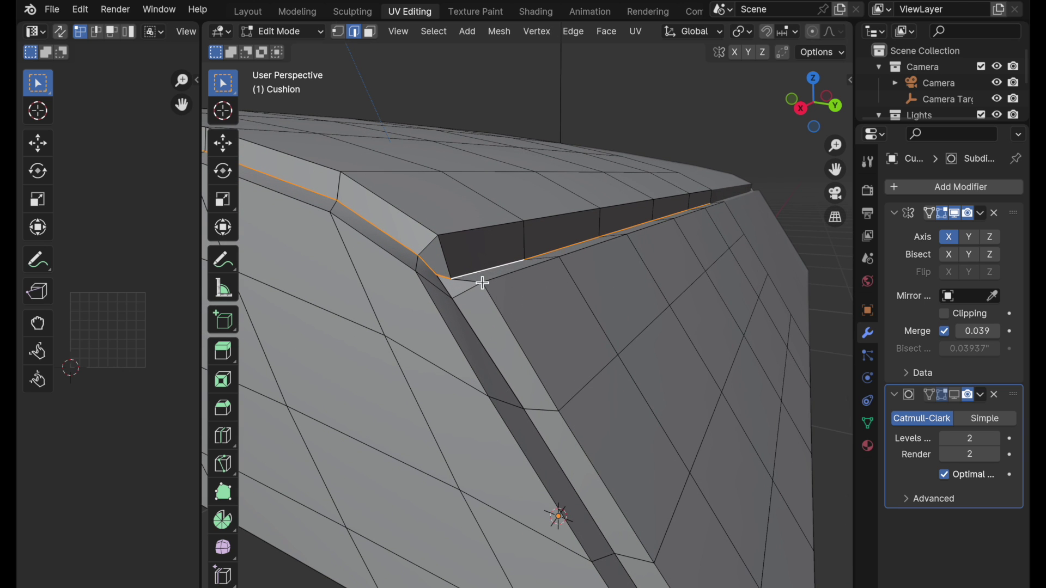
alt+shift+click(478, 338)
mouse_move(567, 333)
middle_down()
mouse_move(567, 388)
mouse_move(554, 345)
middle_up()
alt+shift+click(508, 299)
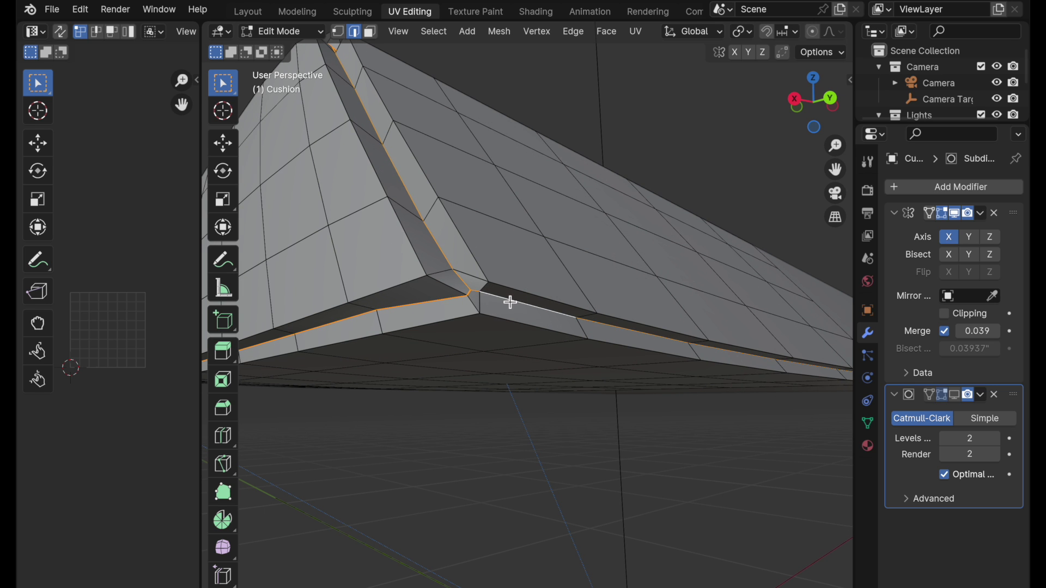
- Mark the selected groove edge loops as seams
scroll(528, 240, down, 6)
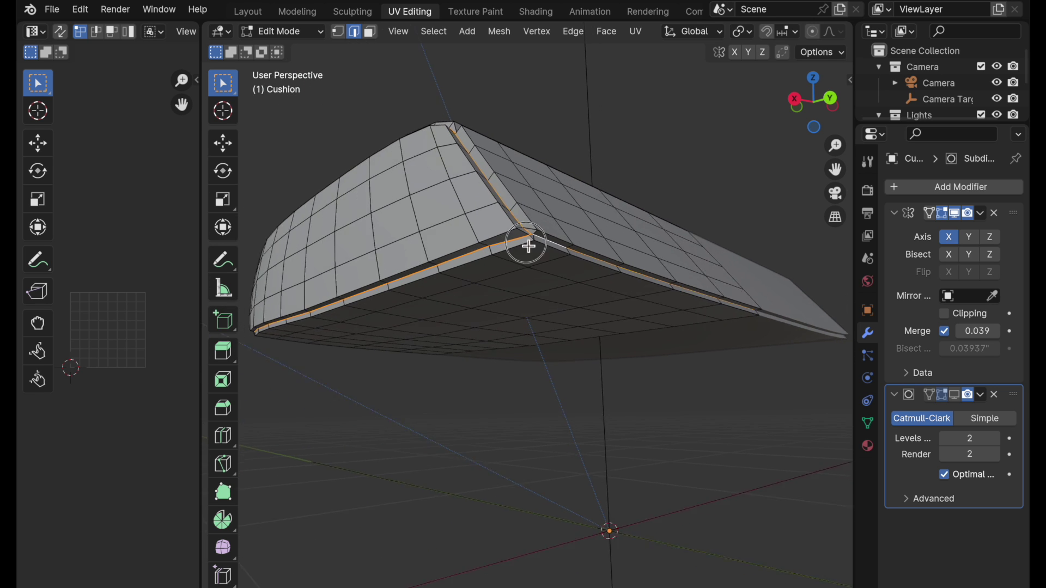
middle_drag(506, 260, 560, 301)
scroll(568, 271, up, 8)
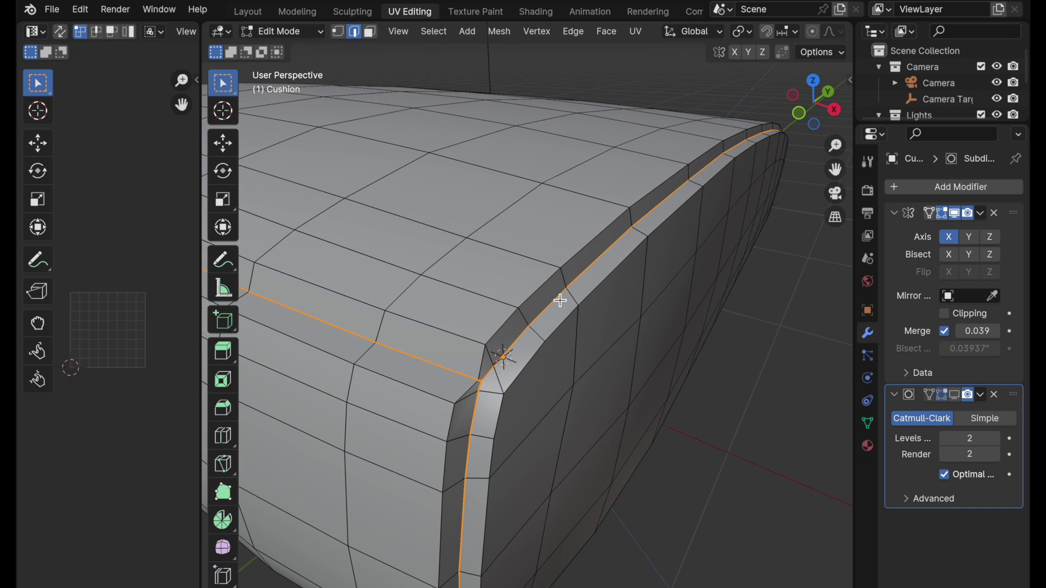
key(ctrl+e)
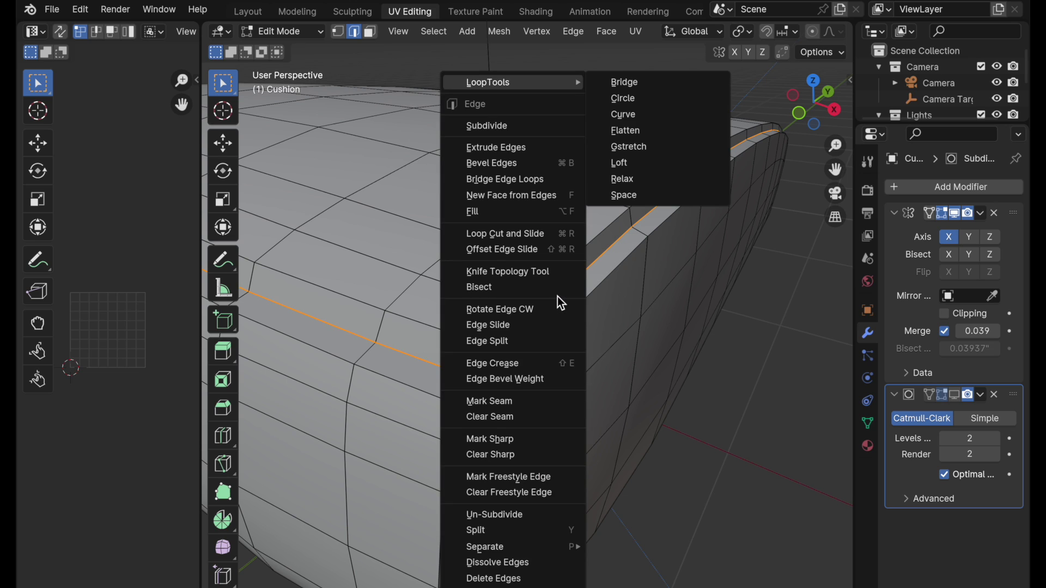
click(540, 408)
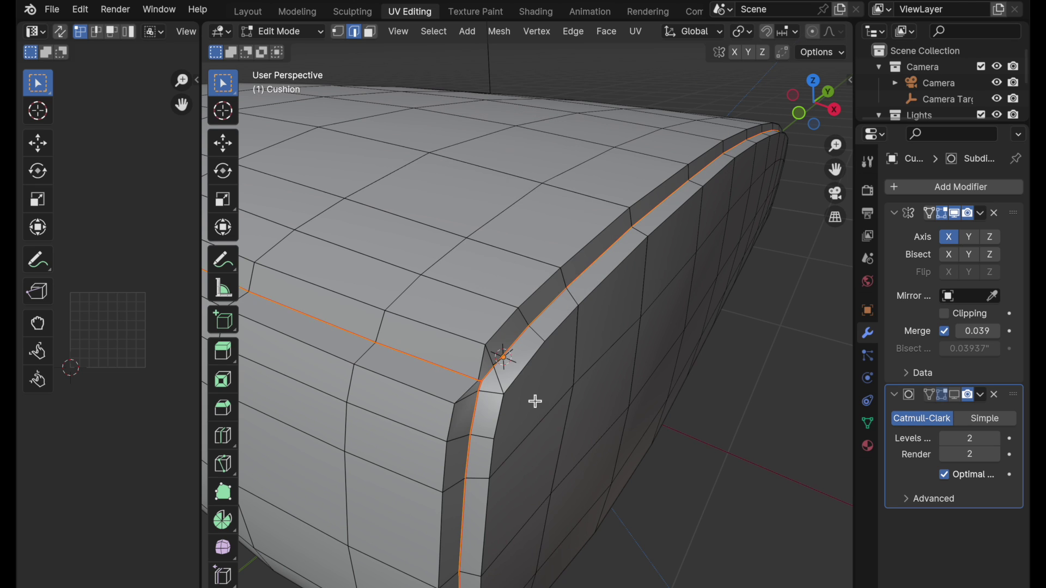
click(742, 436)
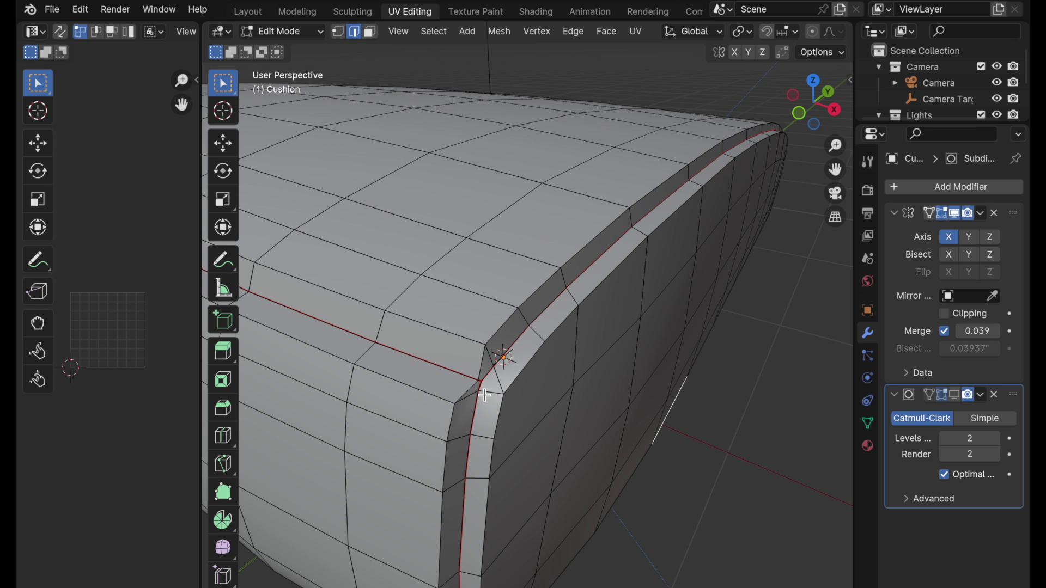
- Switch to face selection, then apply the cushion's Mirror modifier in Object Mode
scroll(490, 384, up, 5)
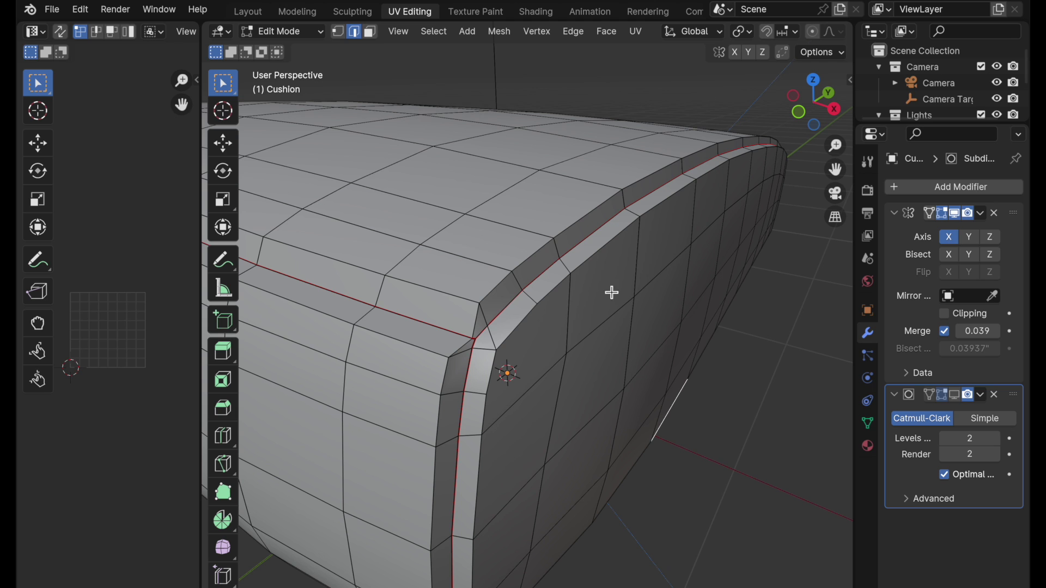
scroll(560, 303, down, 5)
middle_drag(565, 323, 583, 345)
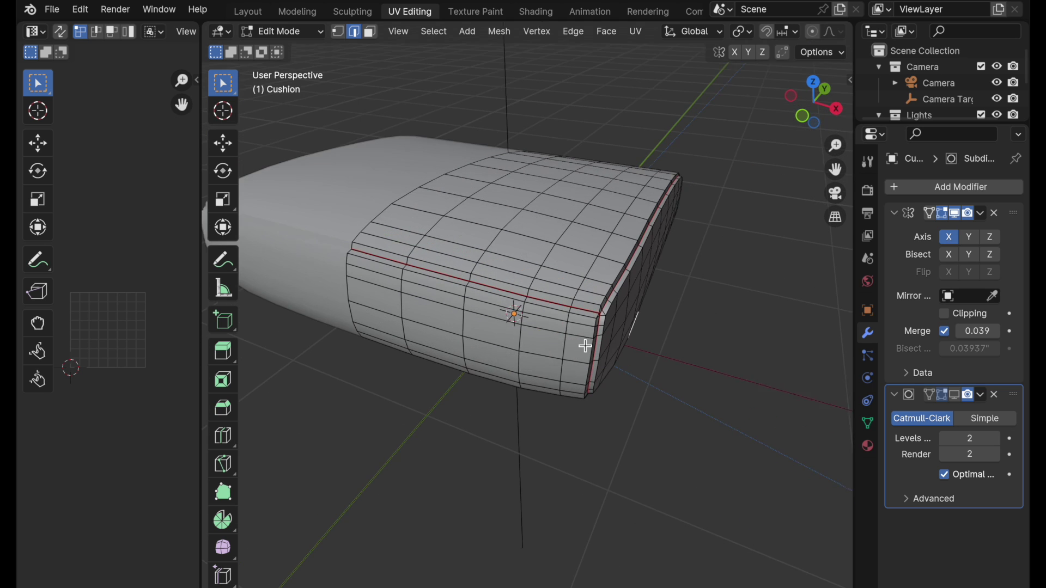
click(370, 31)
middle_drag(506, 202, 531, 290)
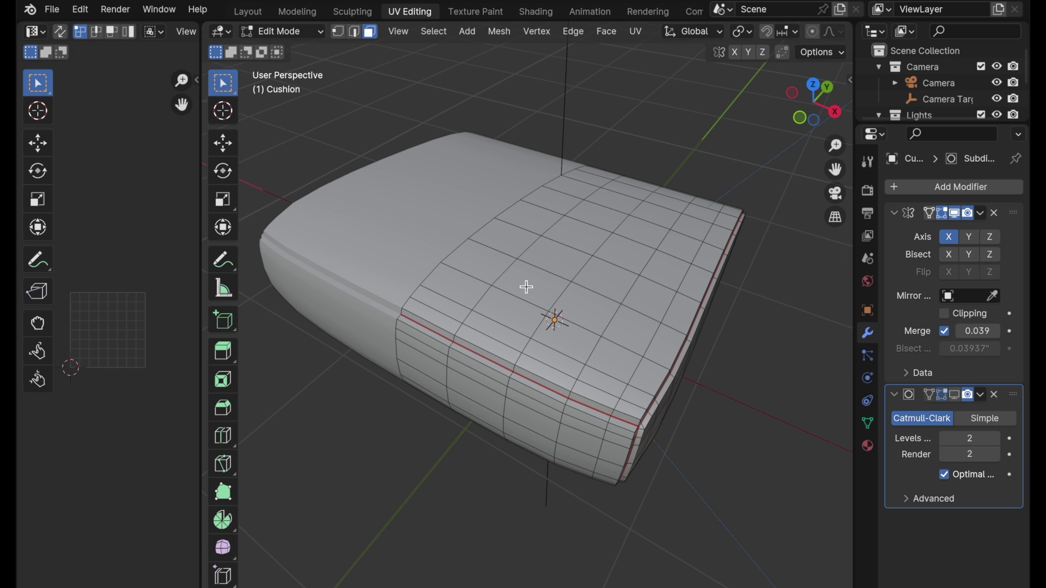
key(Tab)
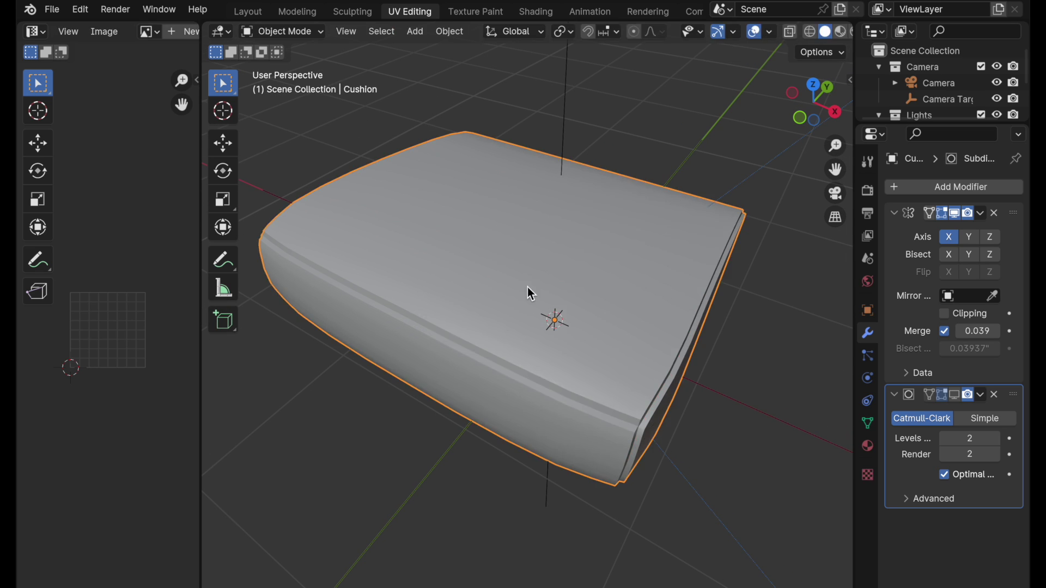
click(980, 396)
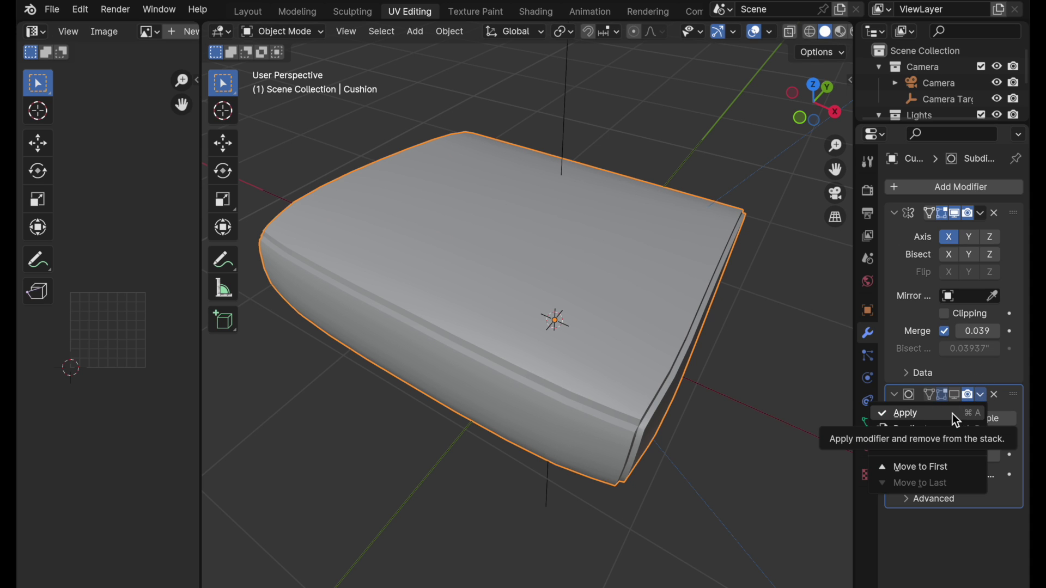
click(981, 214)
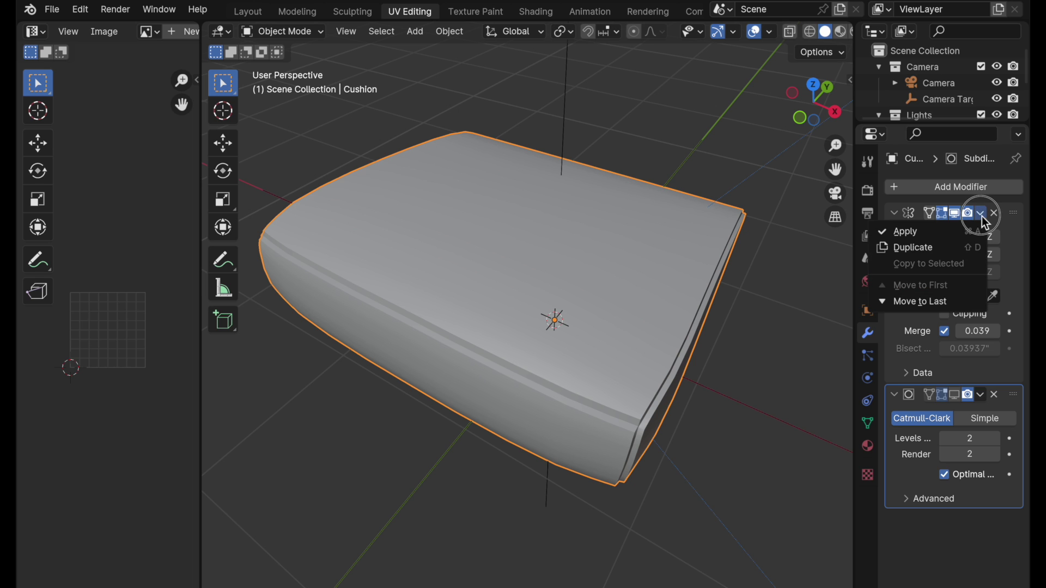
click(960, 231)
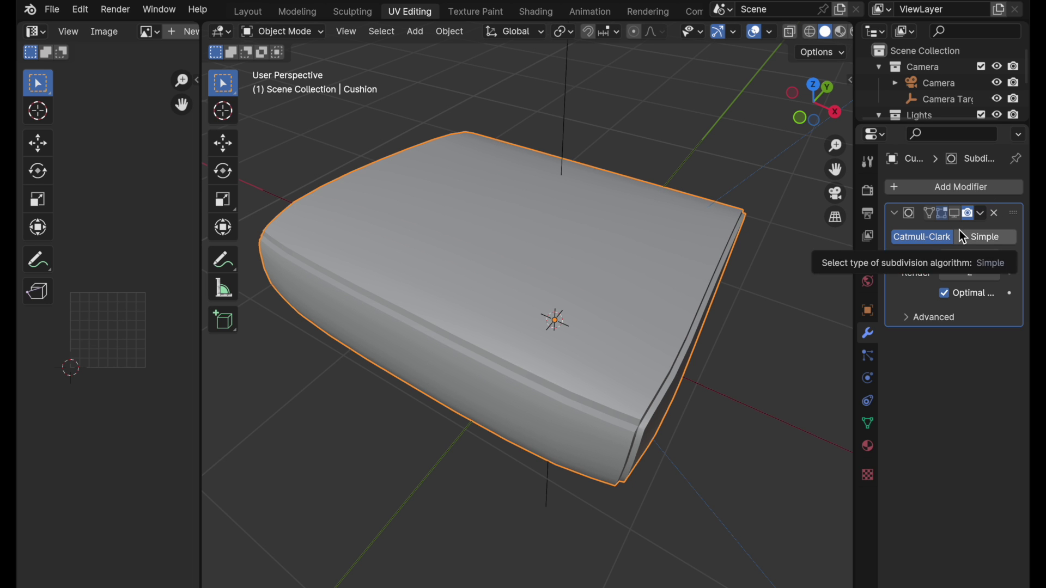
- Return the cushion to Edit Mode and widen the UV editor to about half the workspace
key(Tab)
middle_drag(553, 317, 499, 336)
scroll(673, 277, down, 5)
middle_drag(533, 294, 315, 311)
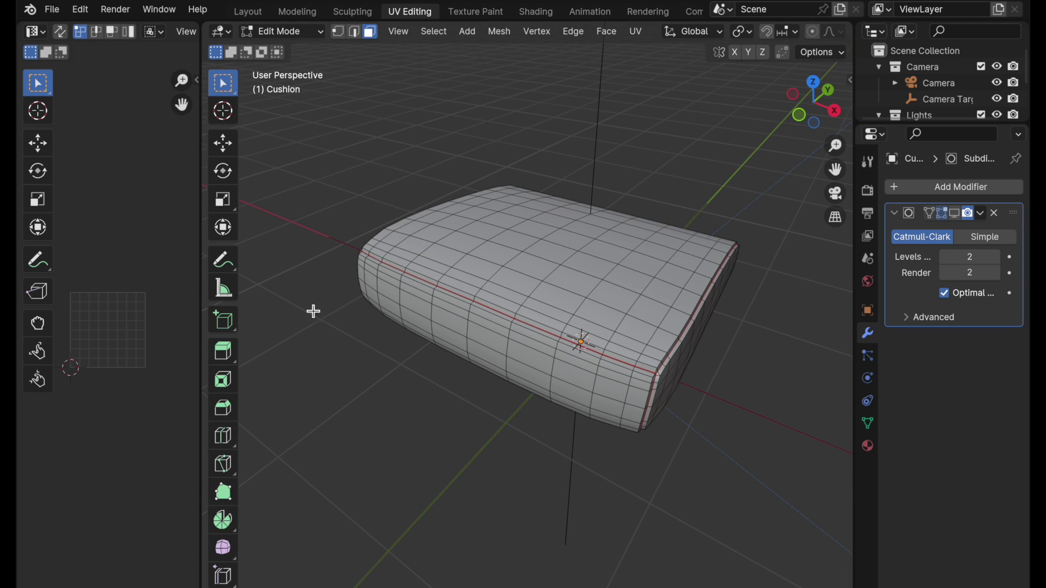
drag(200, 289, 427, 284)
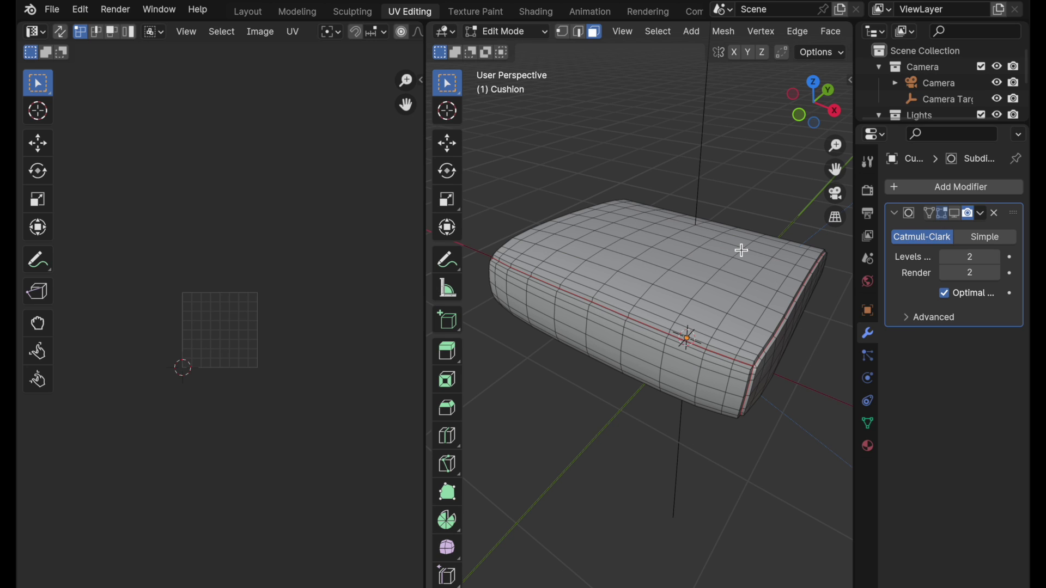
- Select all faces of the cushion and unwrap them along the marked seams
key(a)
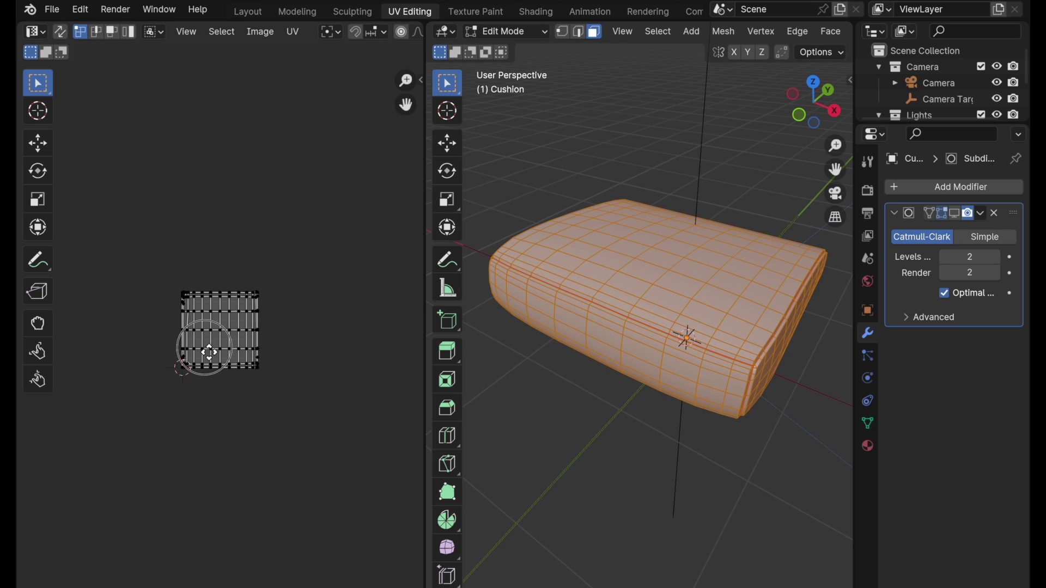
scroll(310, 229, up, 6)
key(g)
scroll(267, 245, up, 1)
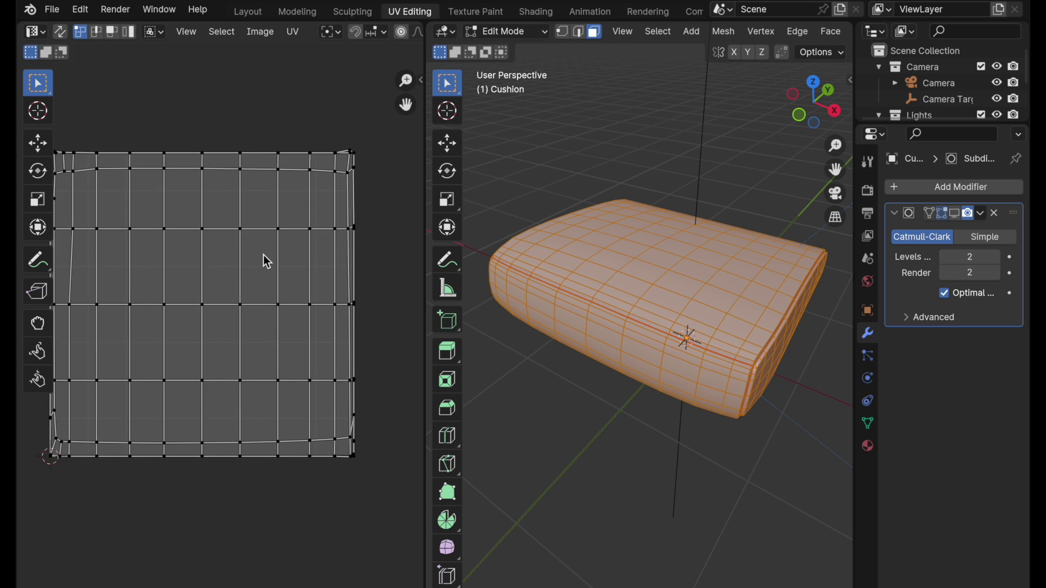
middle_drag(263, 256, 315, 276)
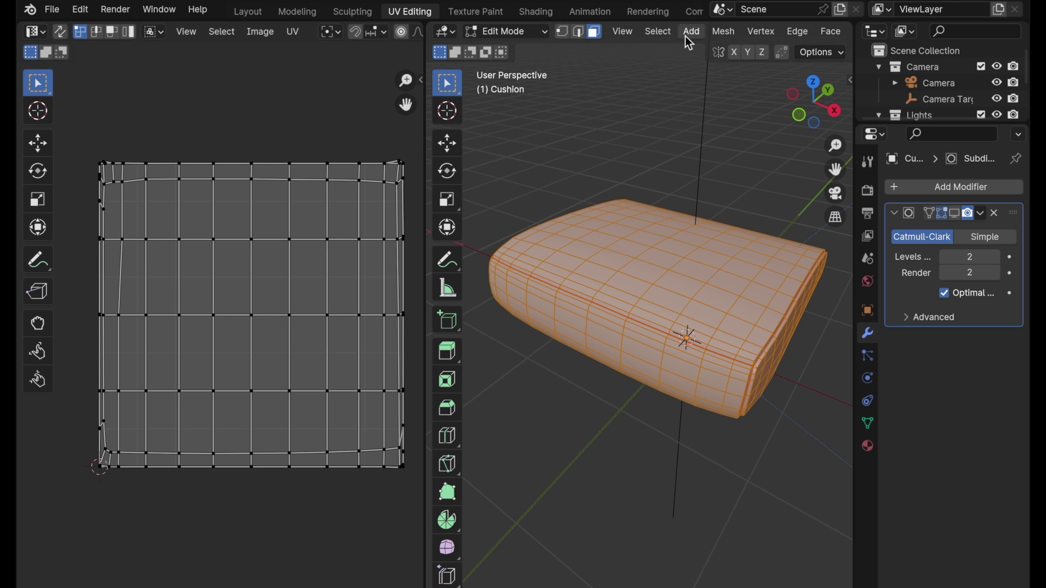
scroll(685, 35, down, 6)
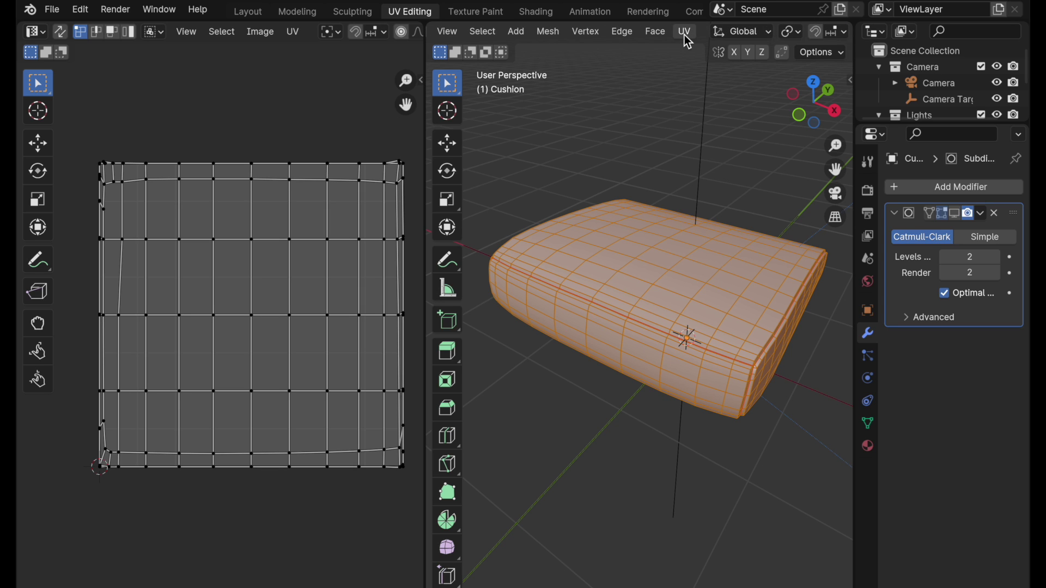
click(684, 35)
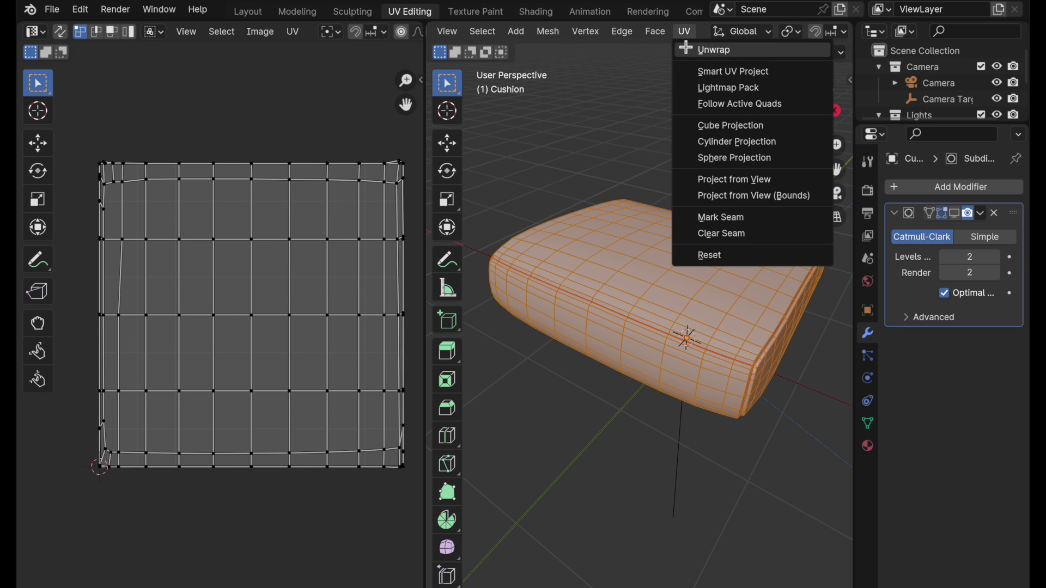
click(687, 50)
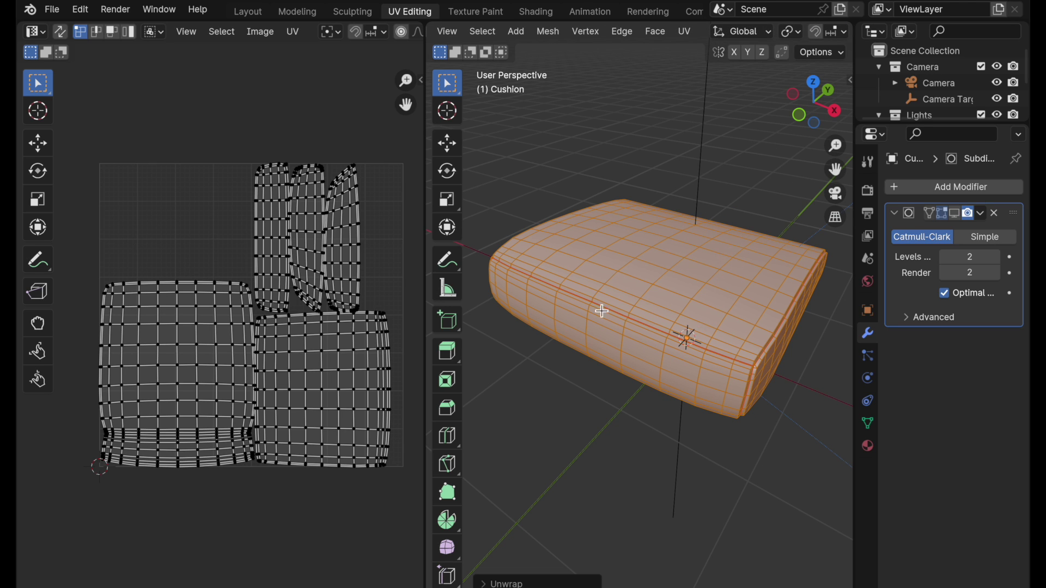
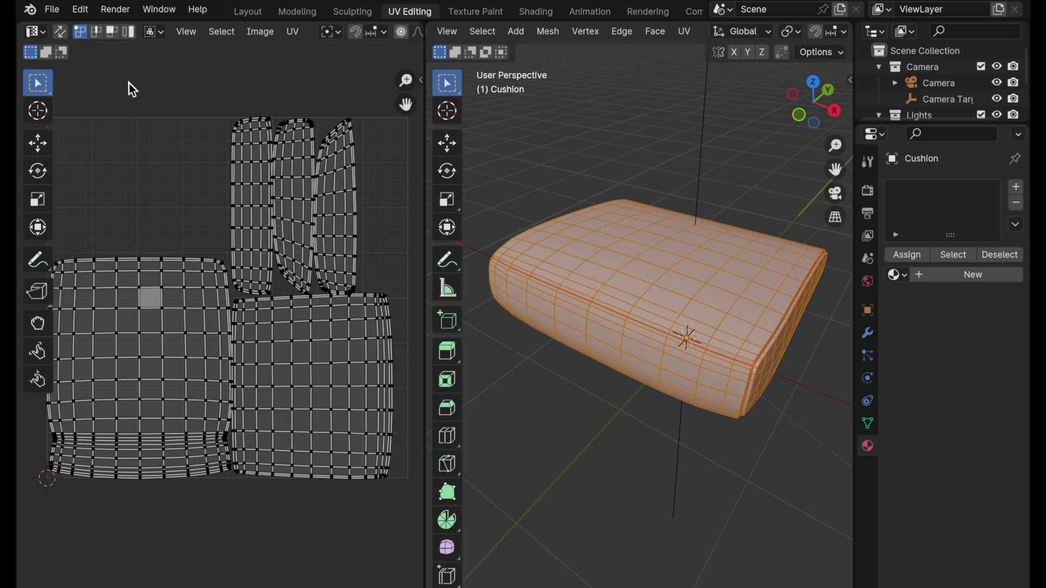
- Deselect all of the cushion's faces and turn on UV Sync Selection in the UV editor
click(61, 33)
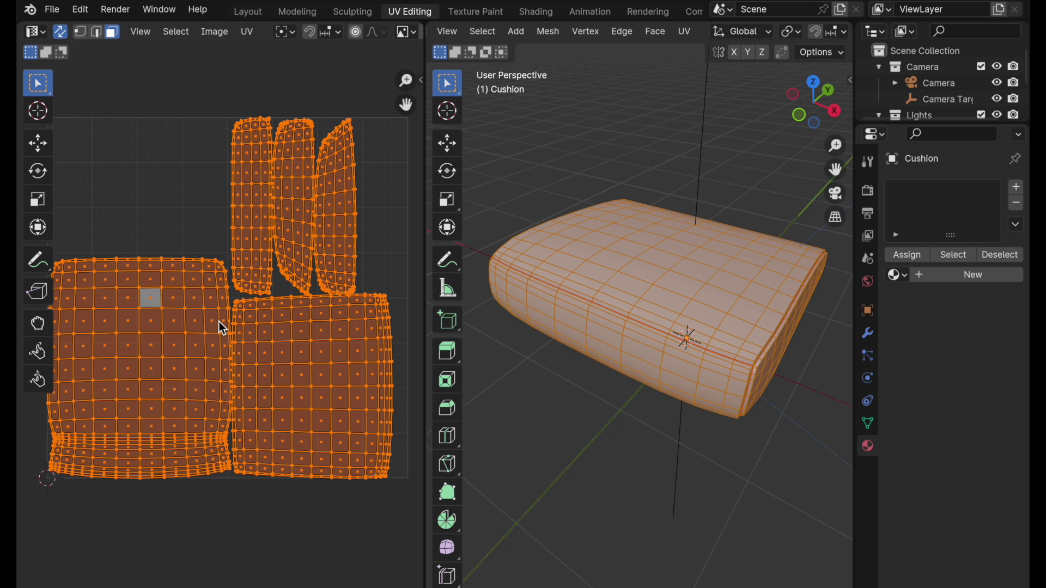
click(61, 33)
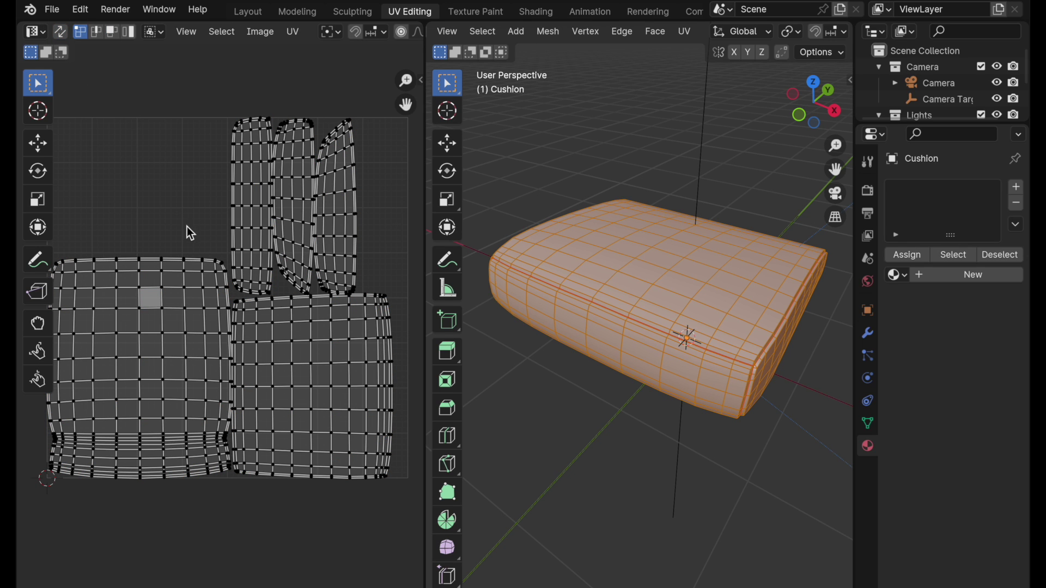
click(637, 161)
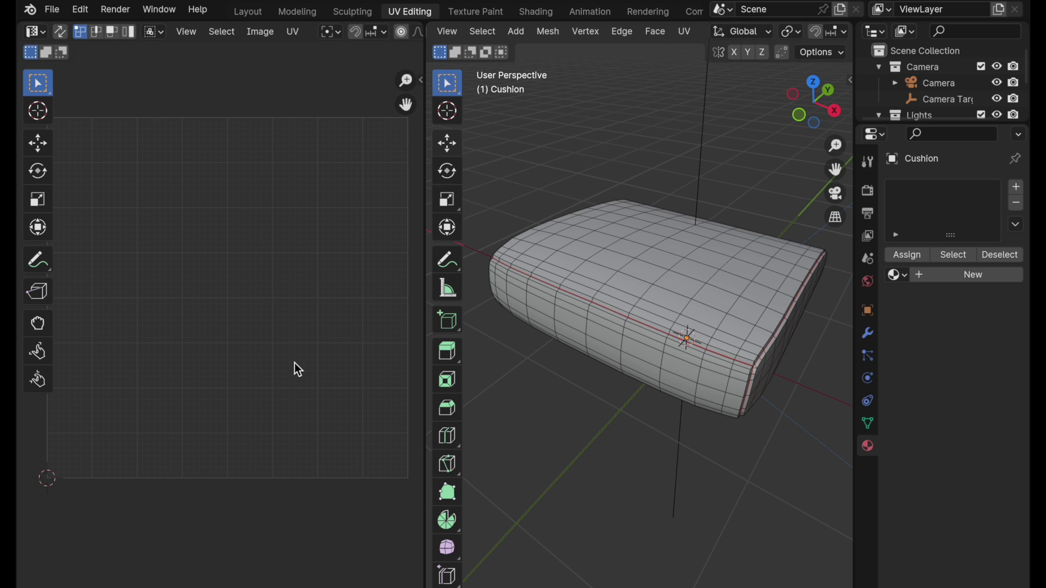
click(62, 32)
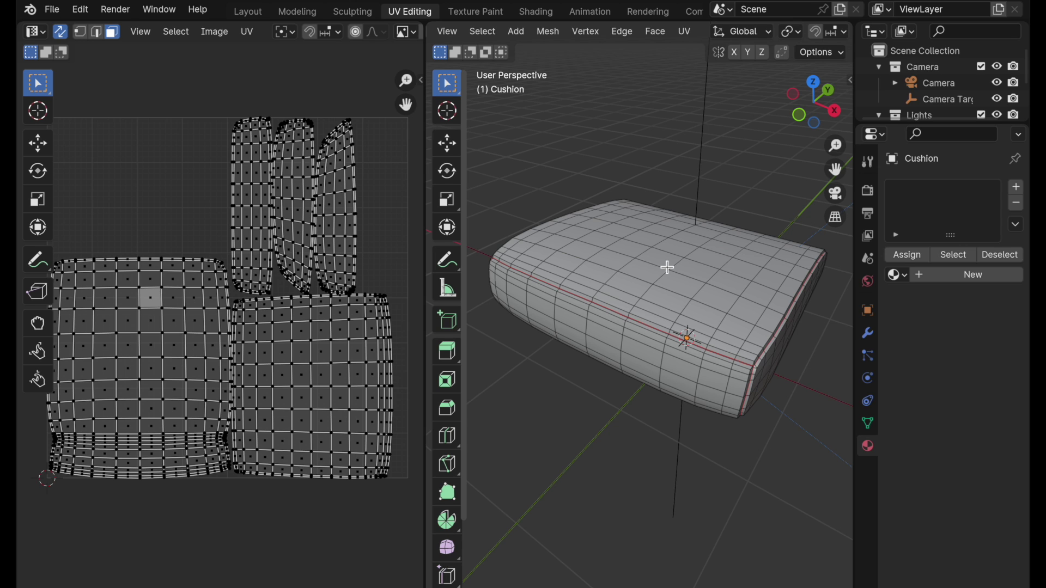
- Select the large UV island as linked faces and examine its area on the cushion, then select a single side-panel face to locate its UV island
click(146, 303)
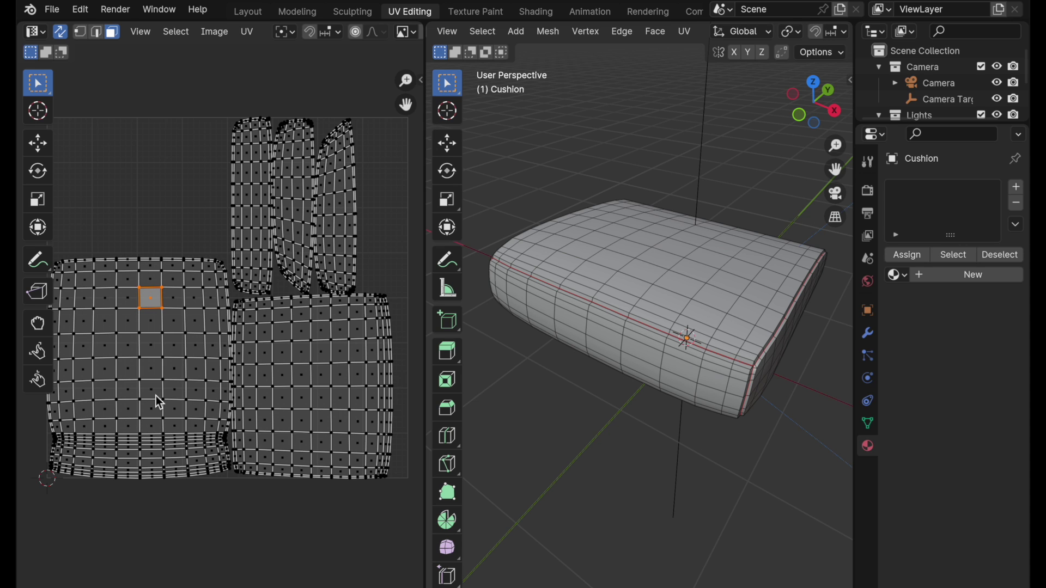
key(ctrl+l)
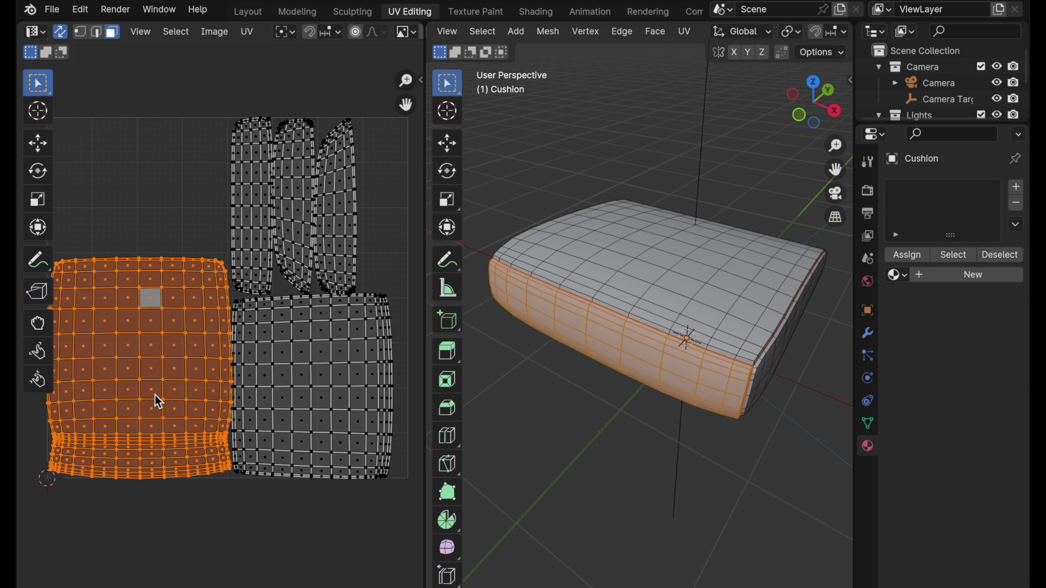
middle_drag(630, 397, 601, 364)
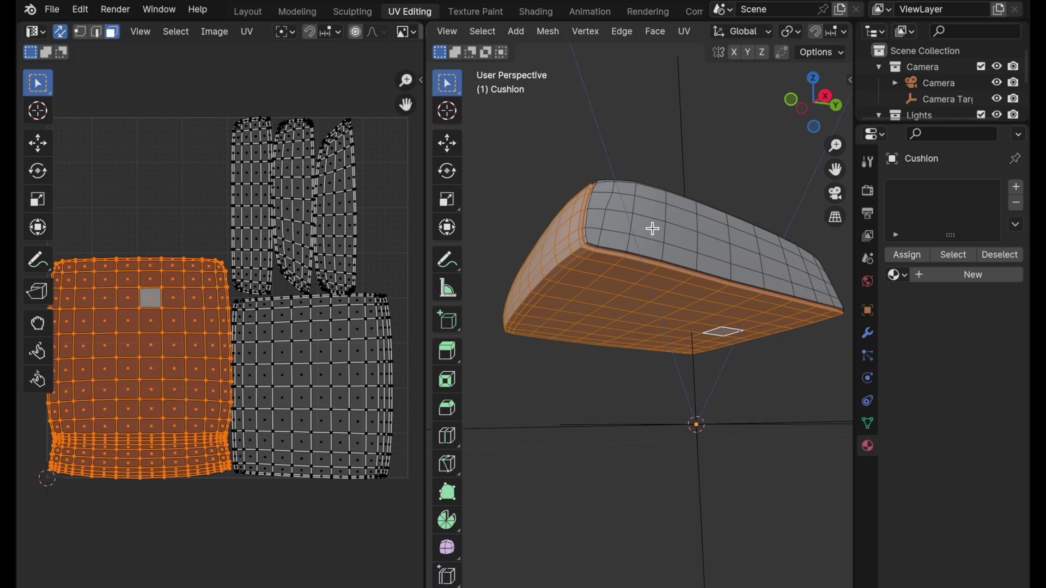
click(713, 230)
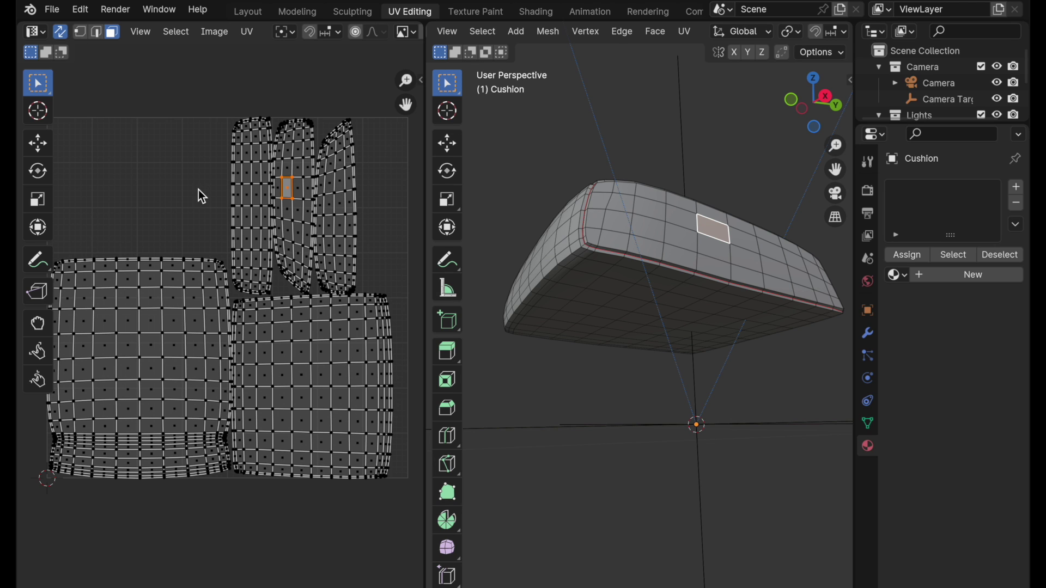
- In edge selection, select a middle edge on the large island's upper boundary and examine its match in the UV layout and along the cushion's groove
click(97, 32)
click(148, 246)
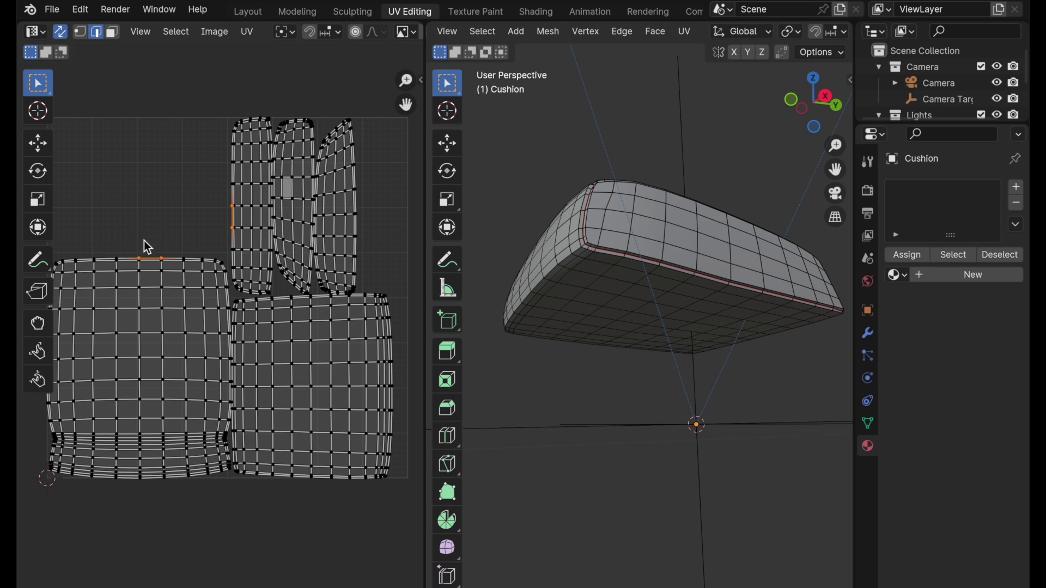
scroll(158, 265, up, 2)
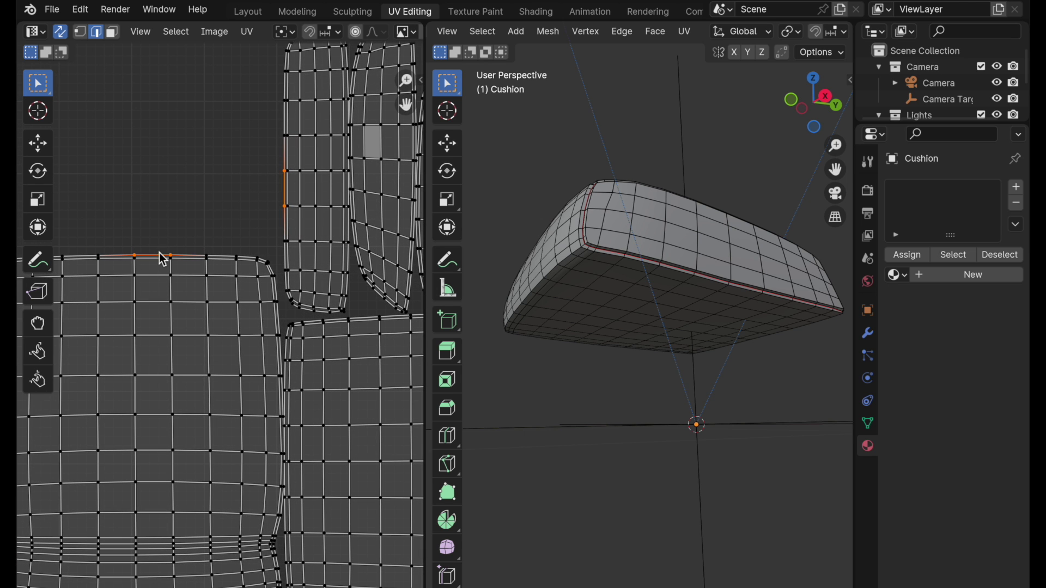
middle_drag(293, 191, 290, 253)
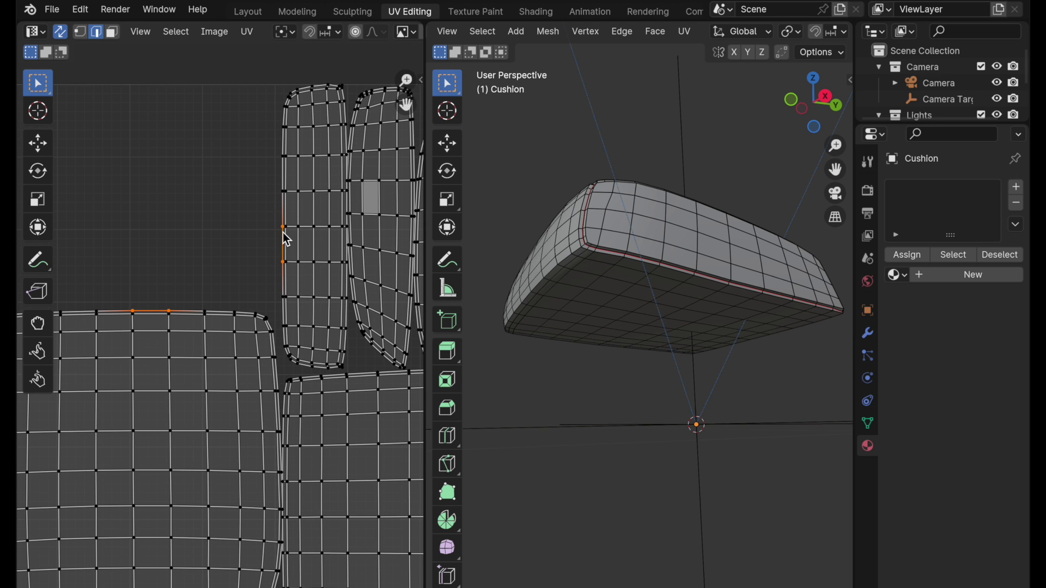
key(c)
middle_drag(552, 234, 626, 219)
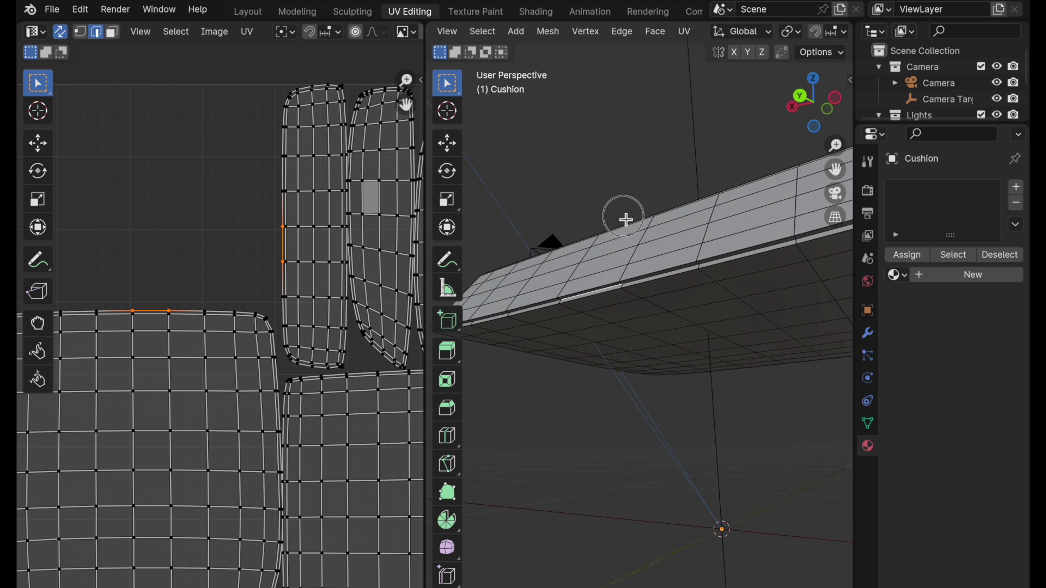
scroll(627, 219, up, 4)
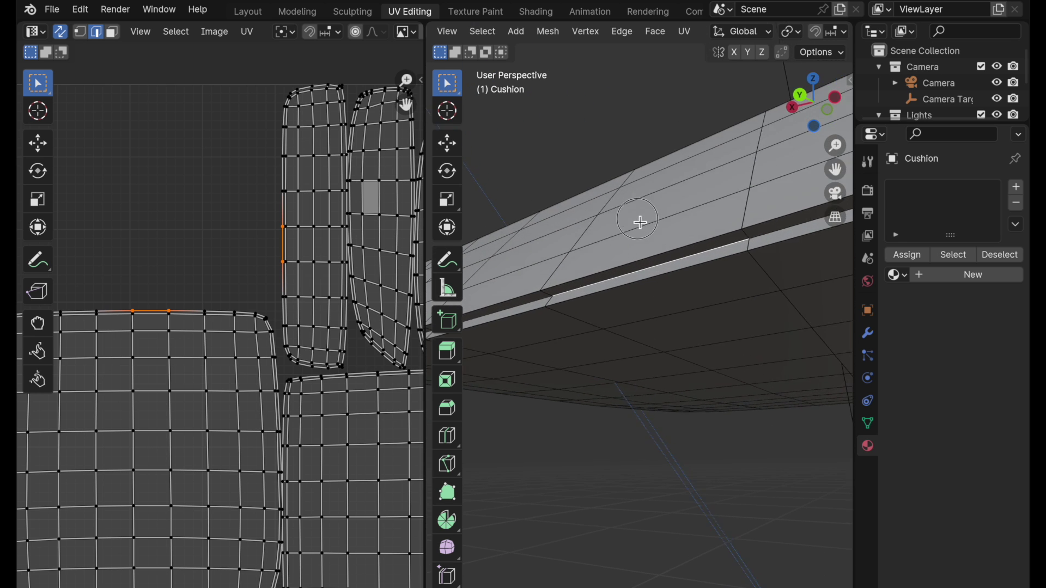
scroll(639, 220, up, 3)
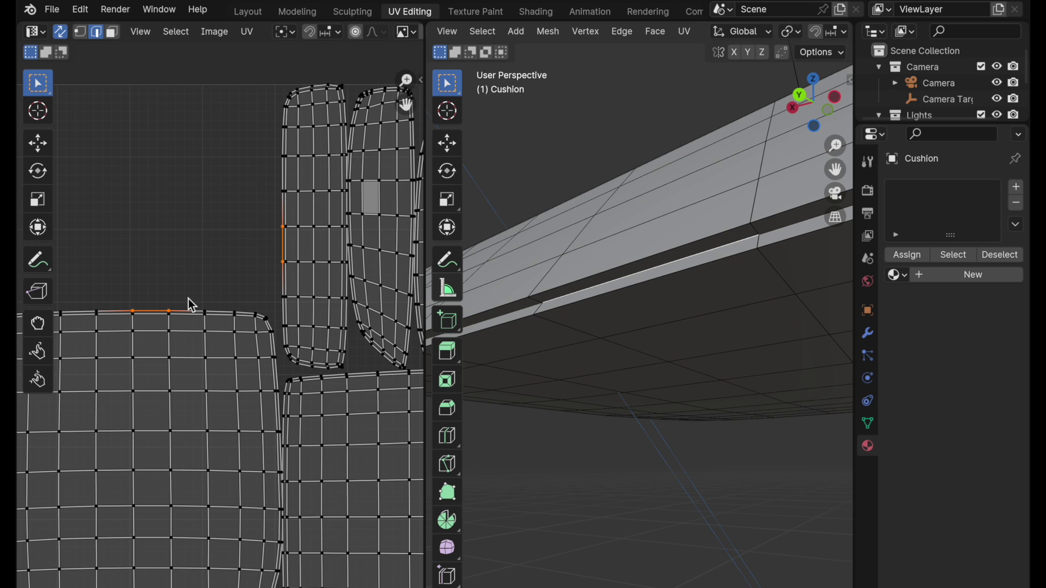
- Toggle UV Sync Selection off and back on, then widen the UV editor to show the whole layout
click(61, 32)
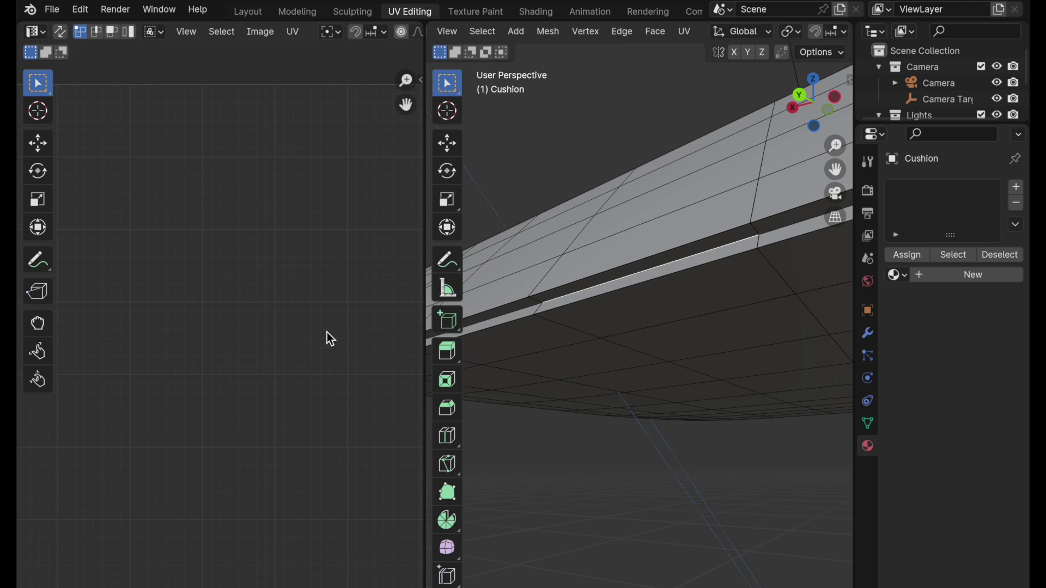
click(59, 33)
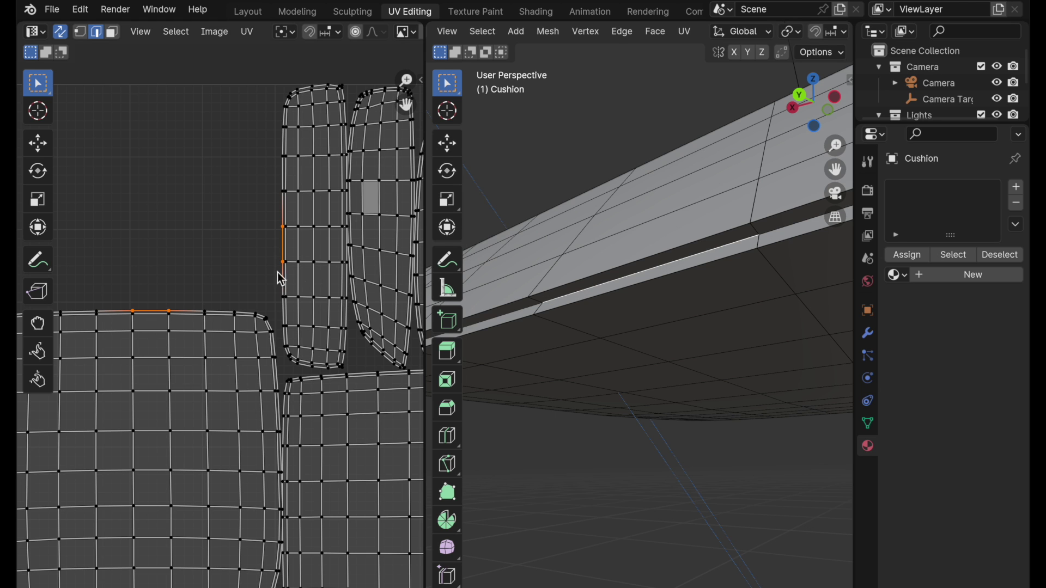
scroll(242, 338, down, 2)
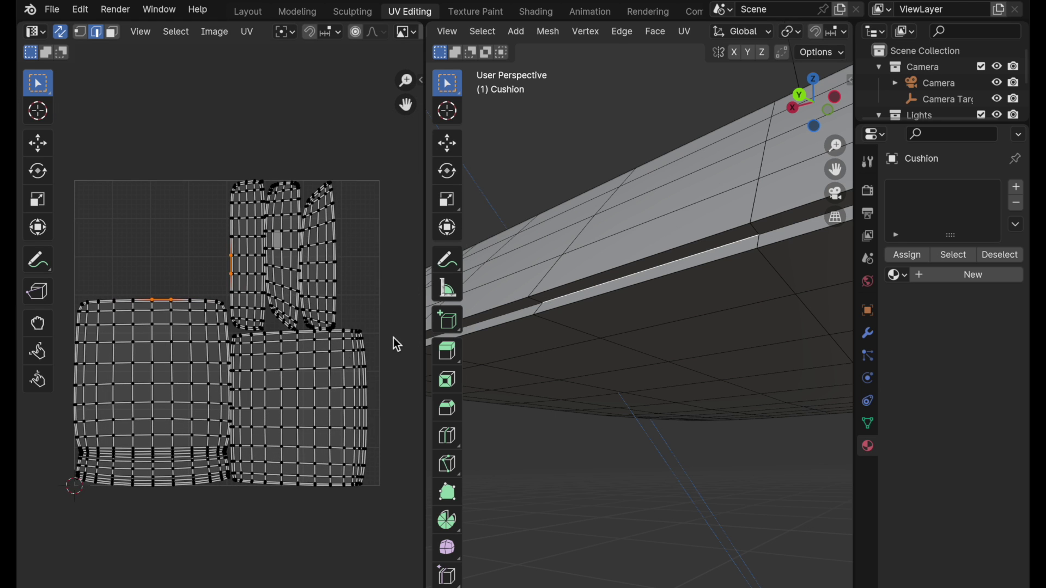
drag(430, 331, 541, 340)
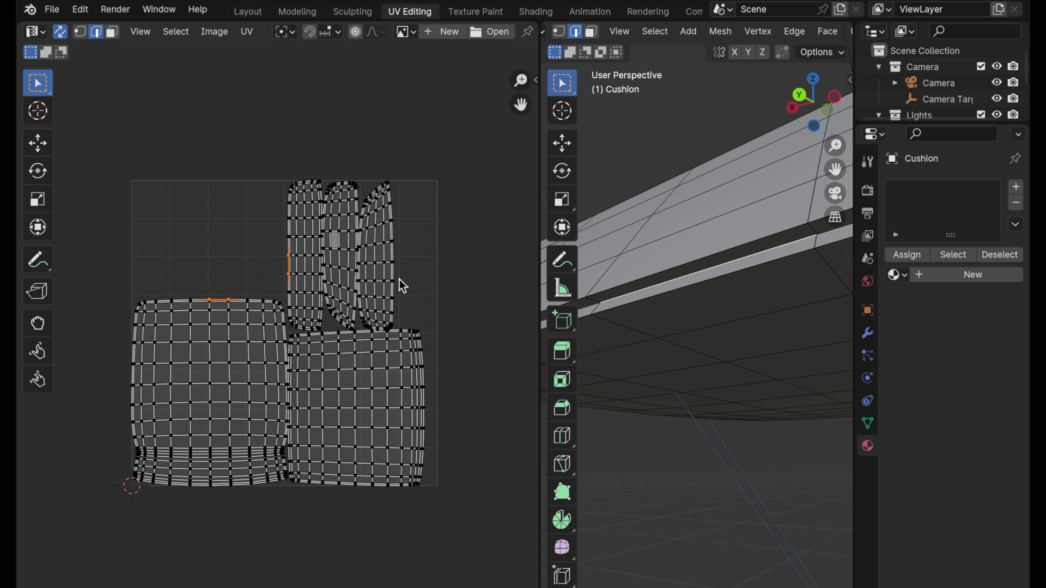
scroll(394, 280, up, 1)
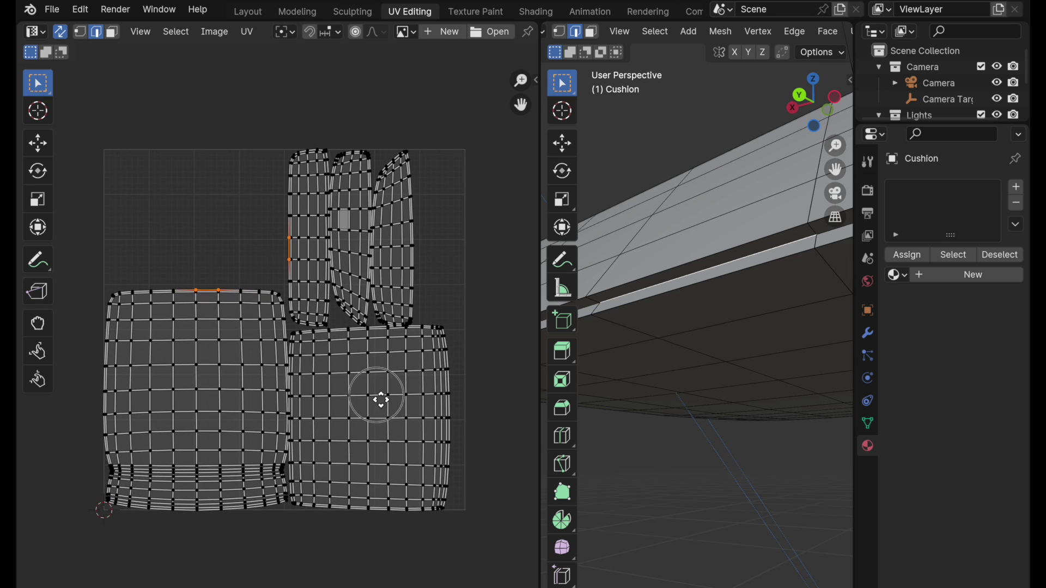
middle_drag(380, 399, 356, 343)
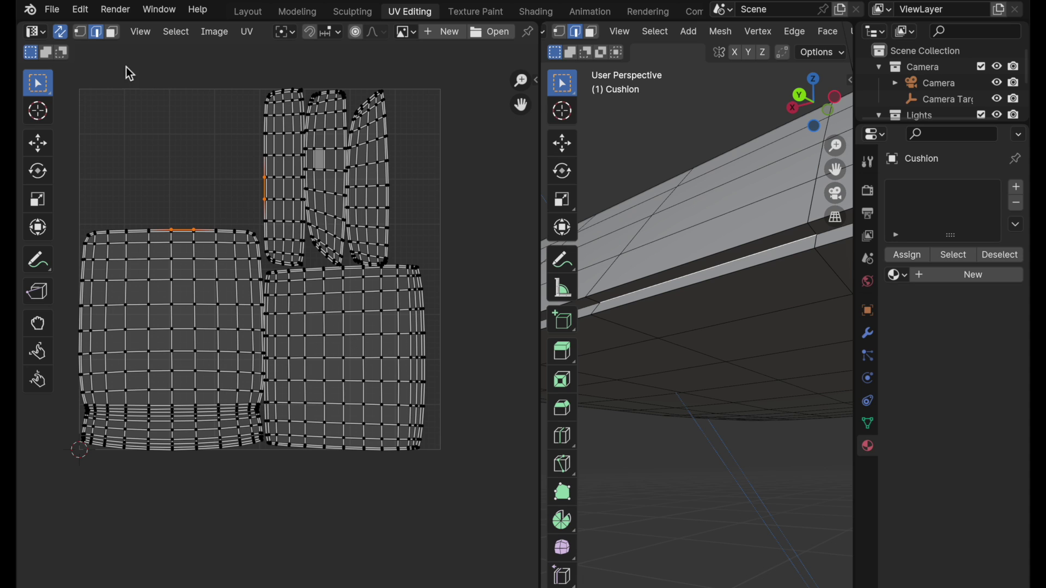
- In face selection, select the three narrow UV islands with their linked faces, move them past the UV square's upper right corner, and deselect them
click(112, 32)
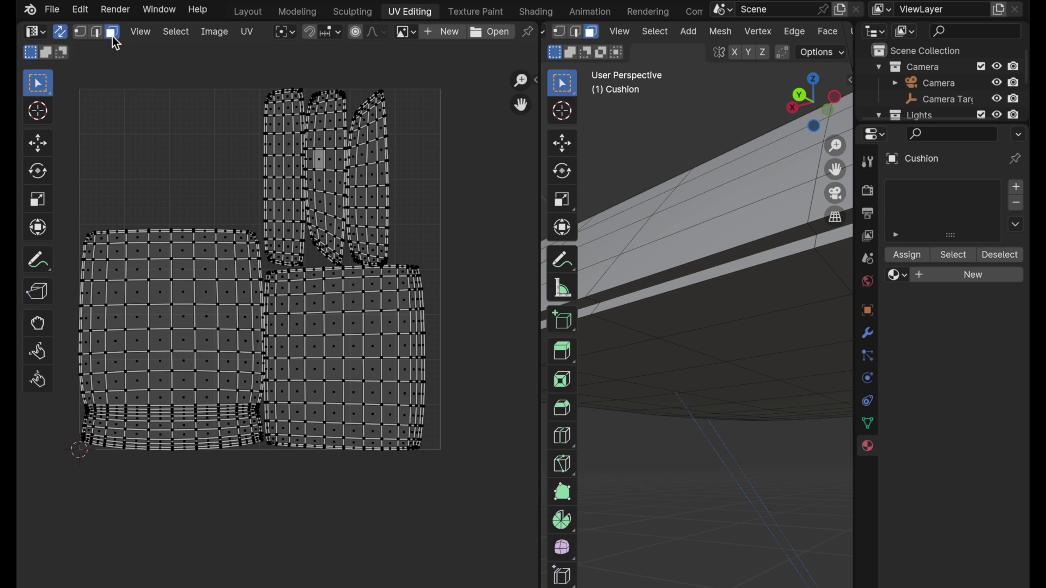
click(373, 174)
shift+click(320, 159)
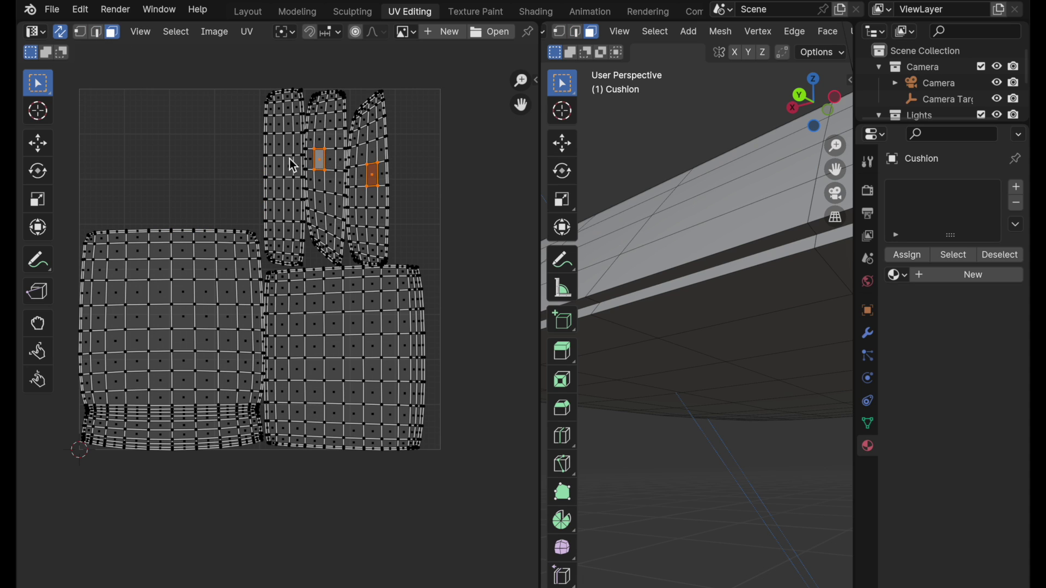
shift+click(290, 166)
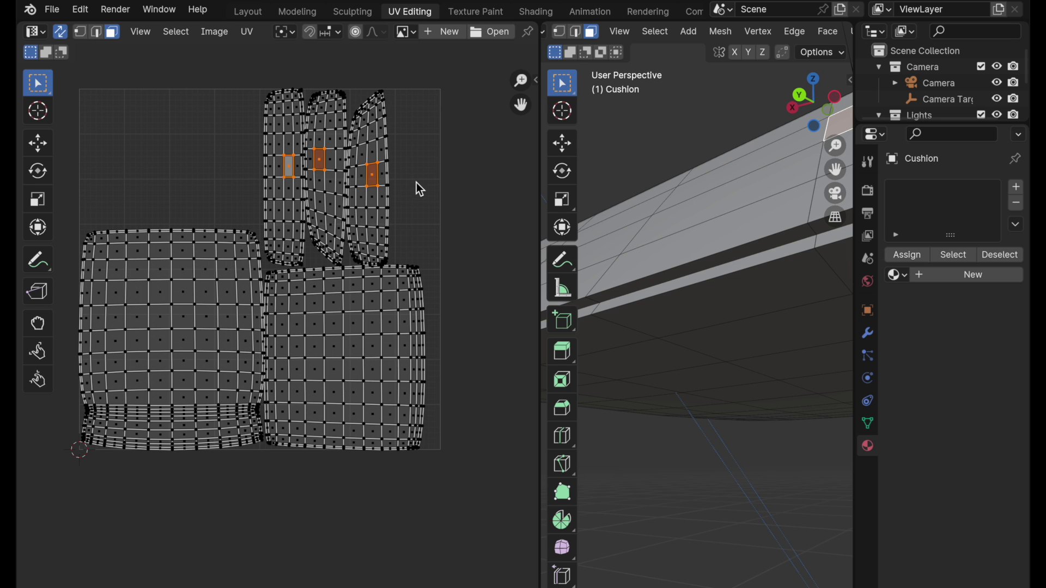
key(ctrl+l)
key(g)
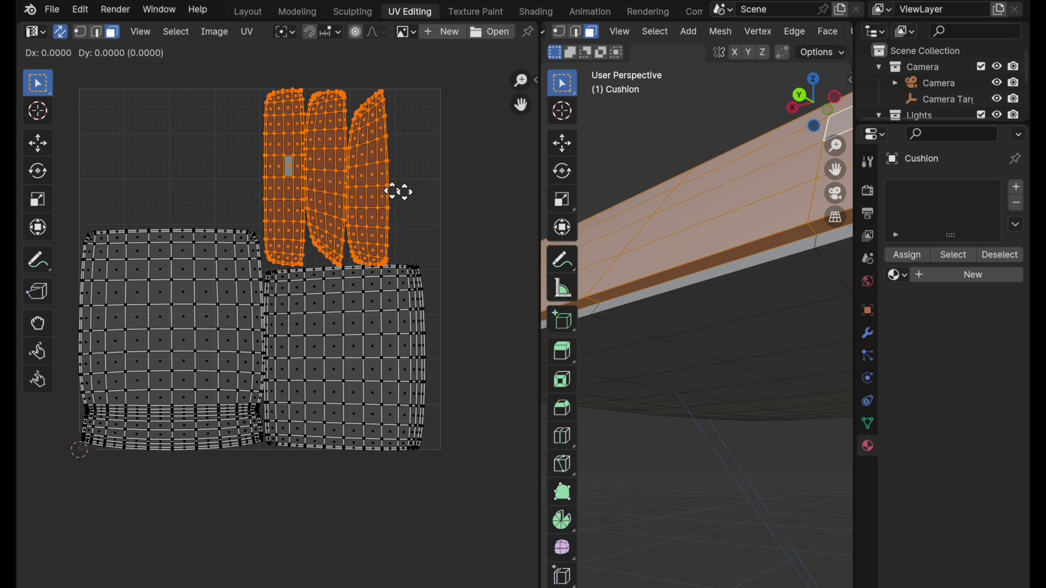
click(487, 168)
click(518, 393)
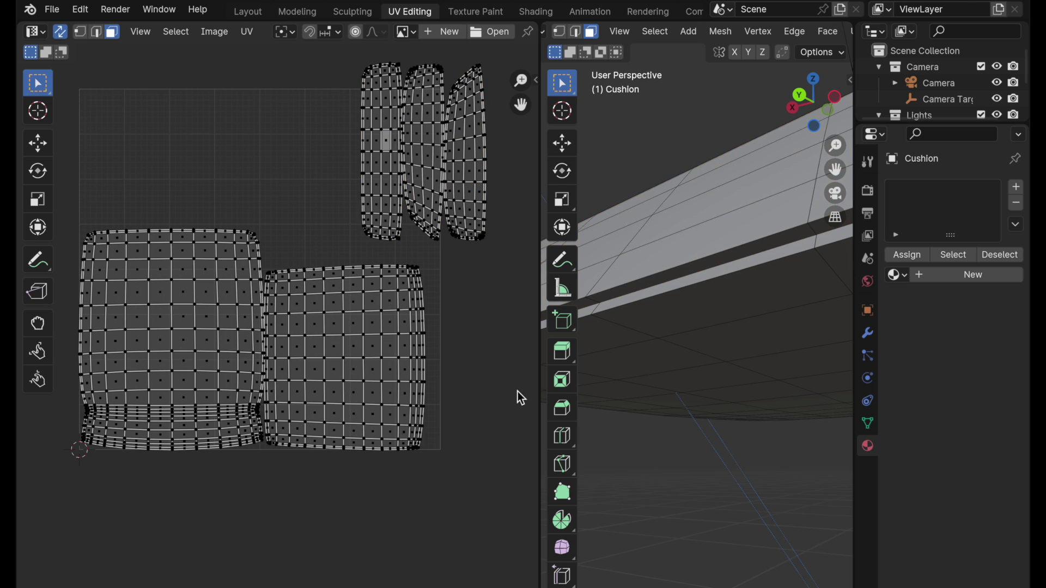
- Select the lower right UV island with its linked faces and move it diagonally down and right, away from the large island
click(346, 375)
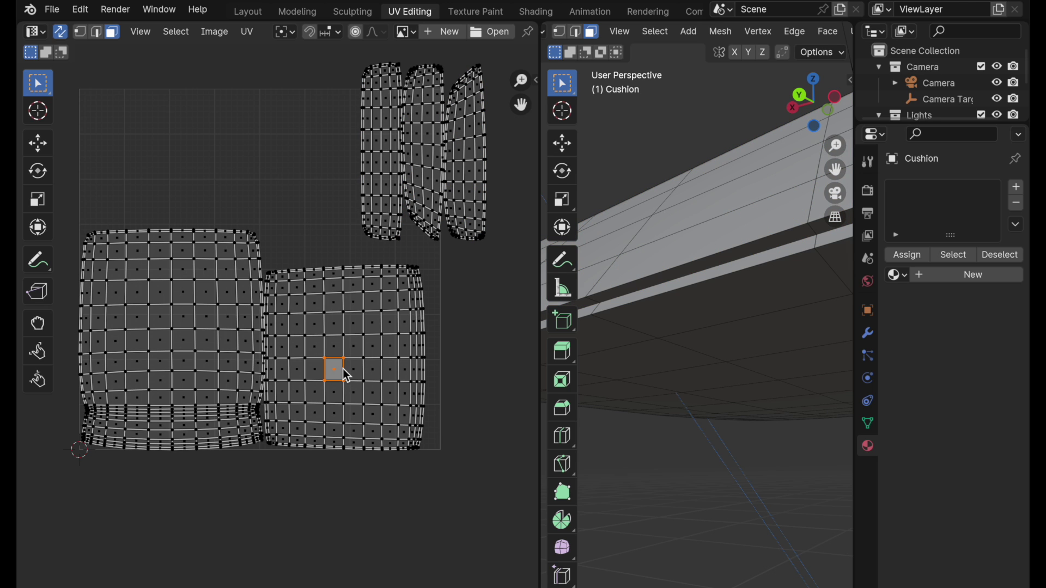
key(ctrl+l)
key(g)
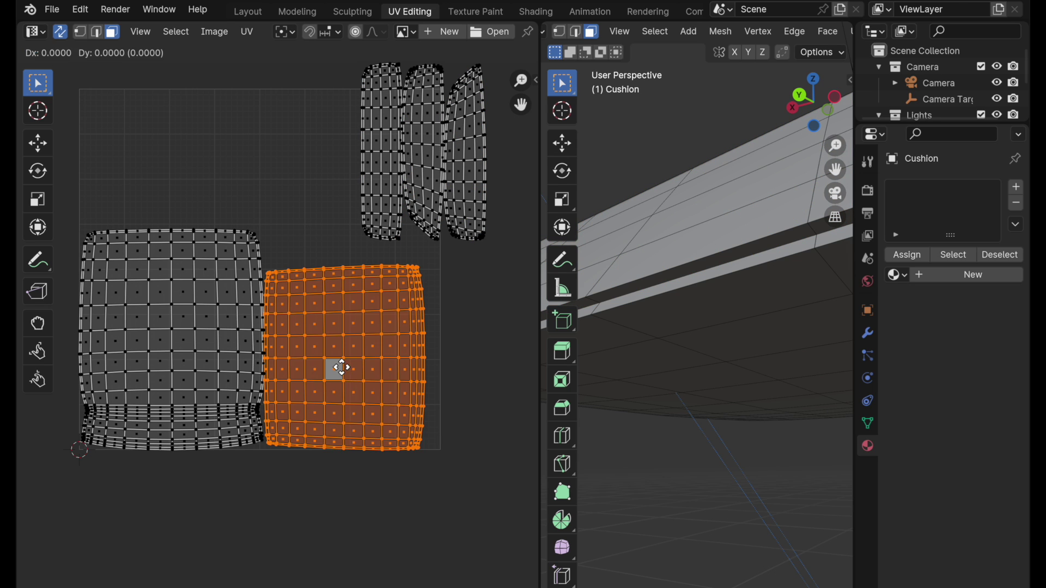
click(415, 459)
- Try moving a single face out of the lower right UV island by about 0.03 across and 0.12 up, then undo the move
click(366, 356)
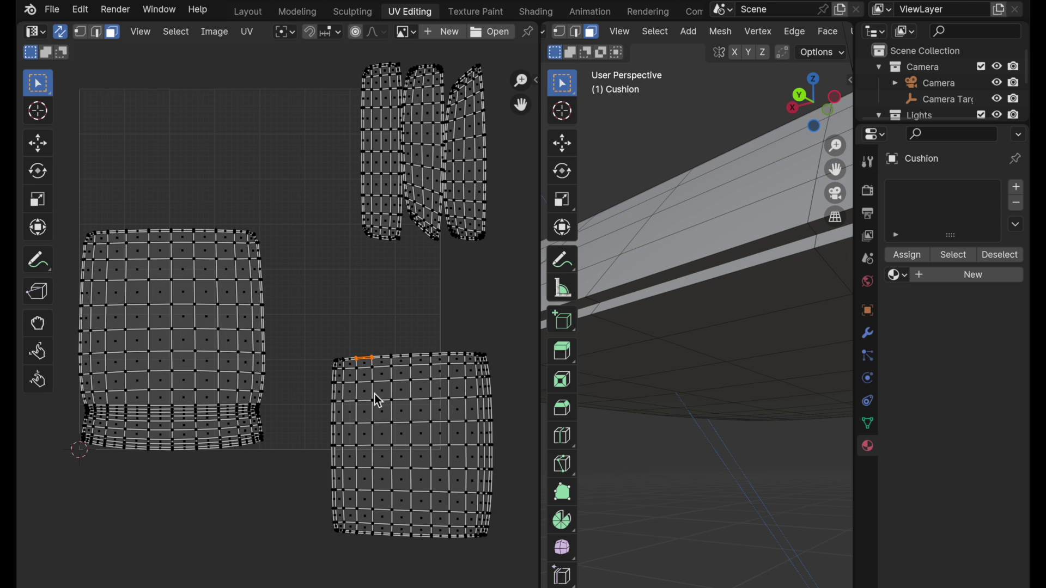
scroll(382, 394, up, 4)
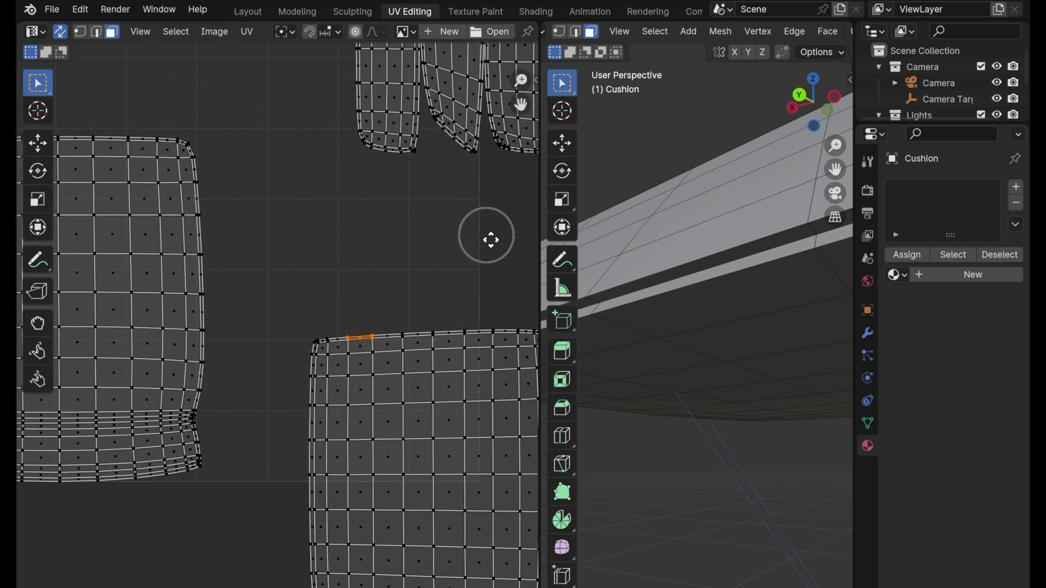
scroll(456, 274, up, 1)
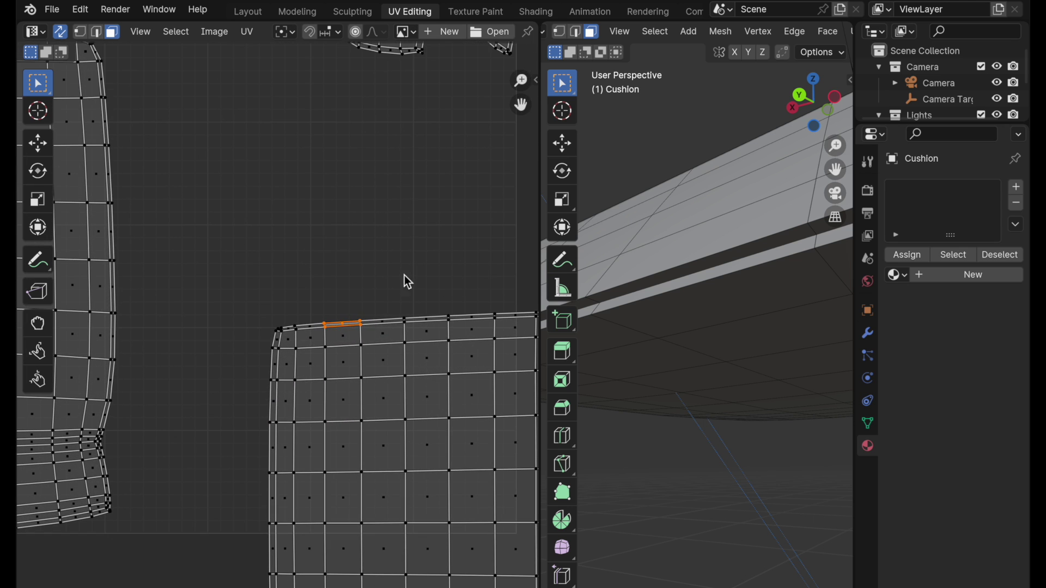
click(392, 364)
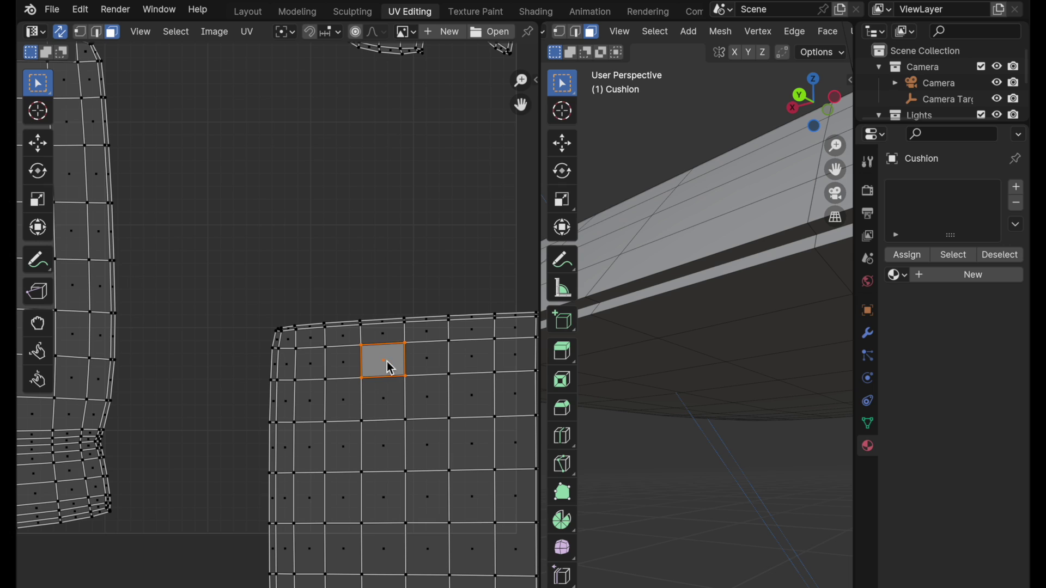
key(g)
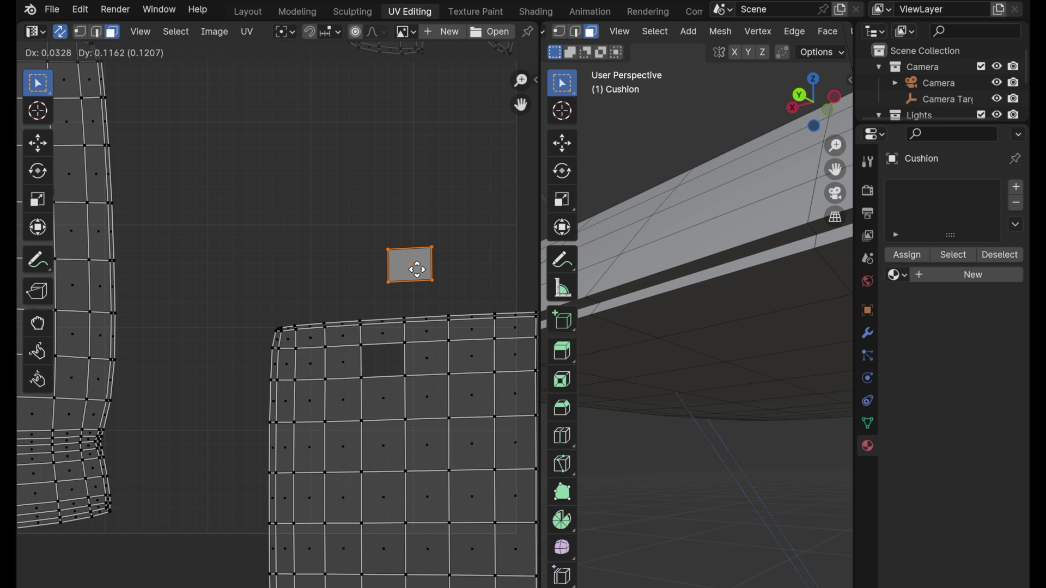
click(417, 272)
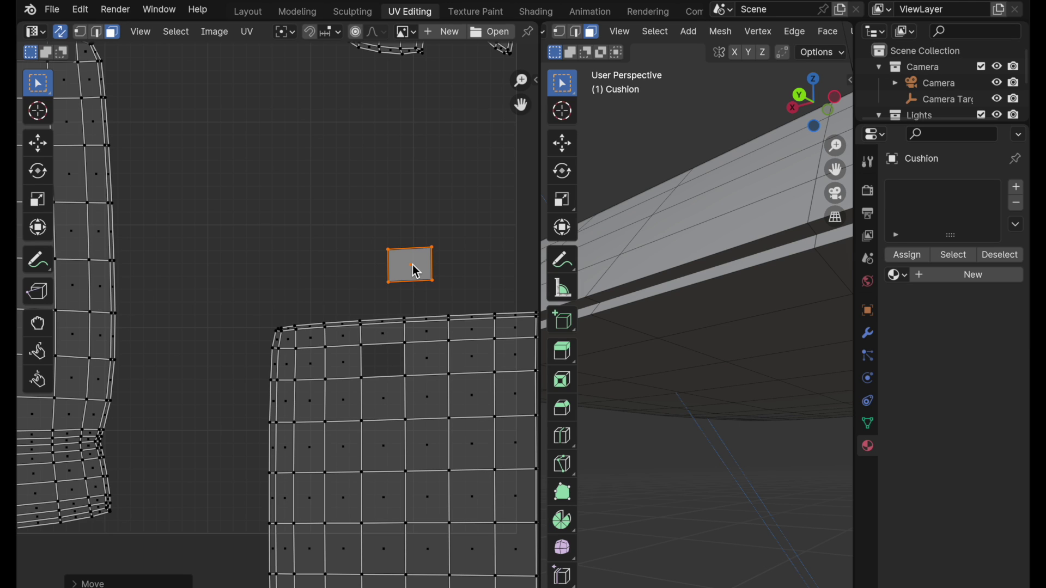
key(ctrl+z)
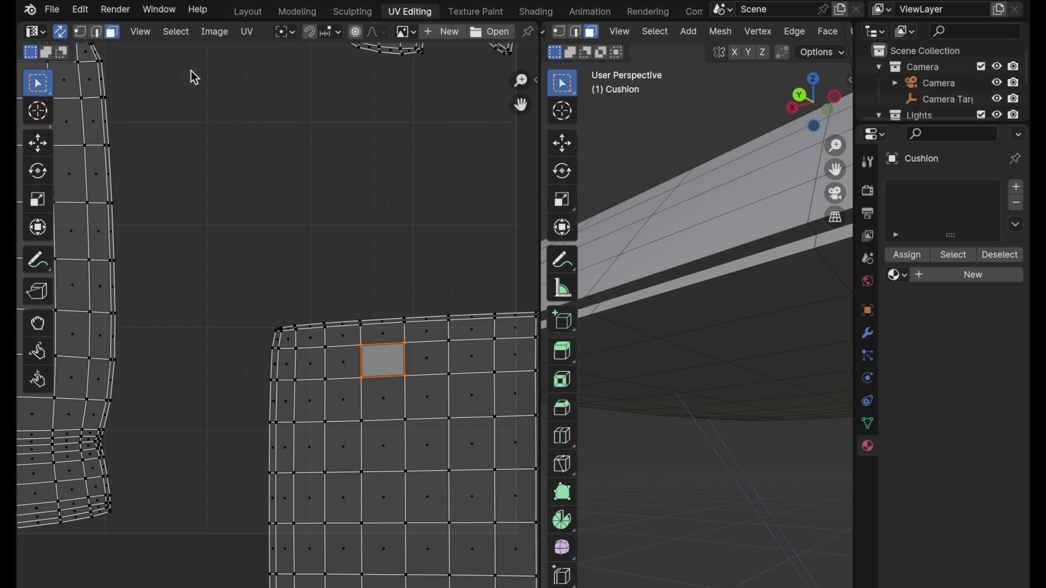
- Turn off UV Sync Selection in the UV editor
click(61, 33)
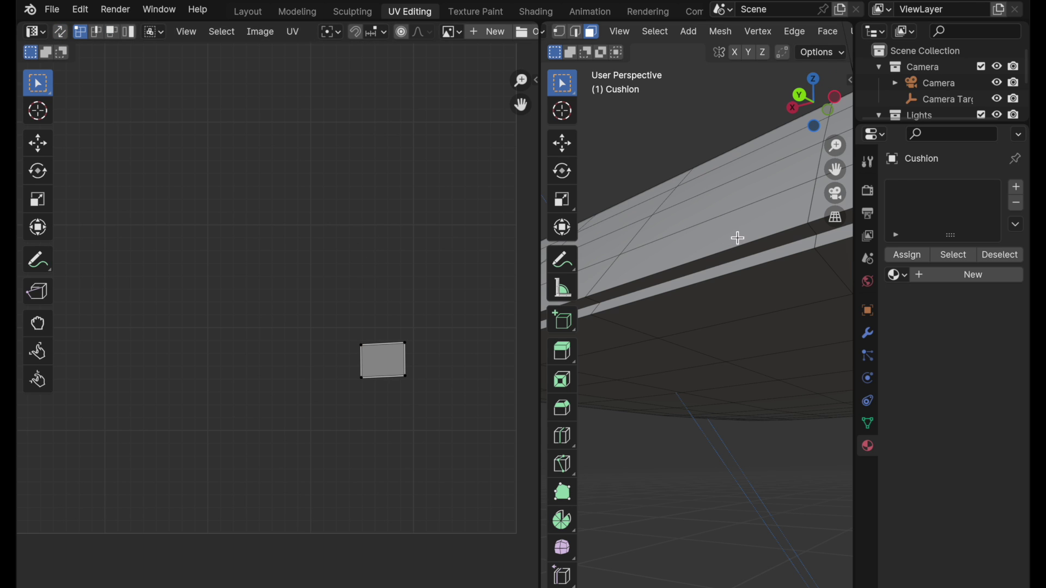
- Select all cushion faces, then pick the single face near the lower right UV island's upper edge using UV face selection
middle_drag(737, 229, 691, 299)
scroll(691, 299, up, 4)
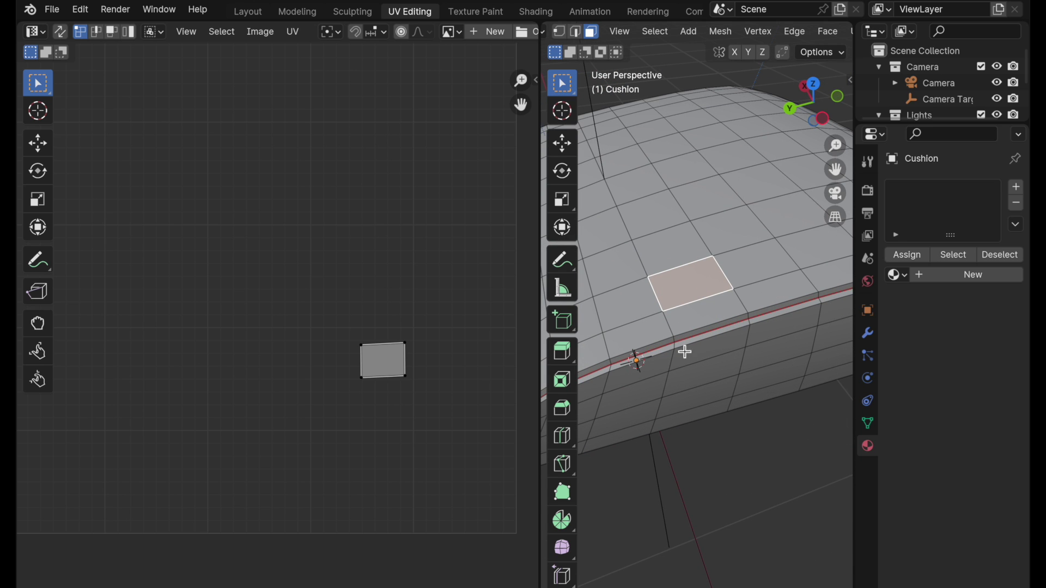
key(a)
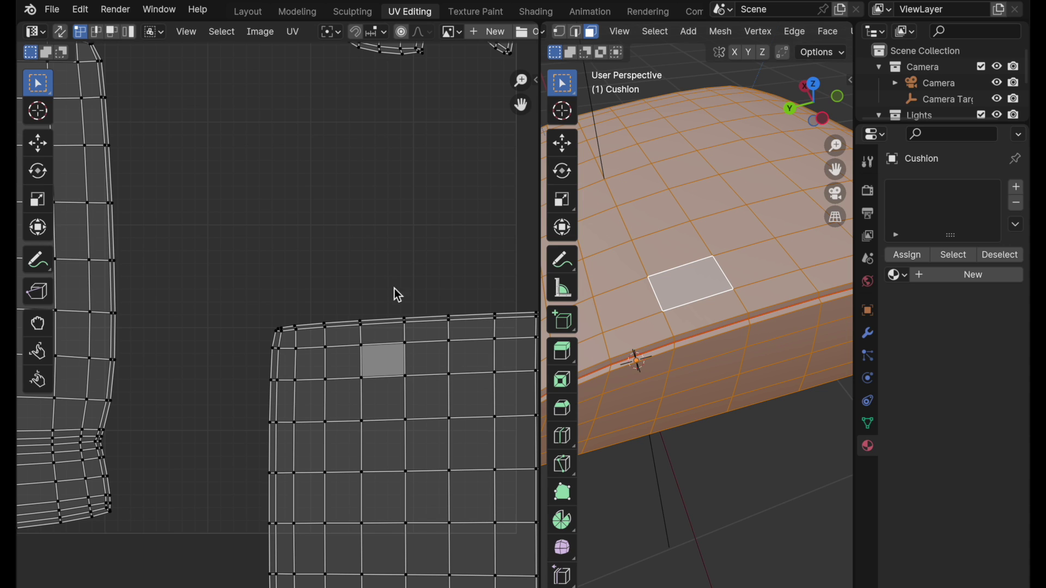
click(387, 363)
click(112, 33)
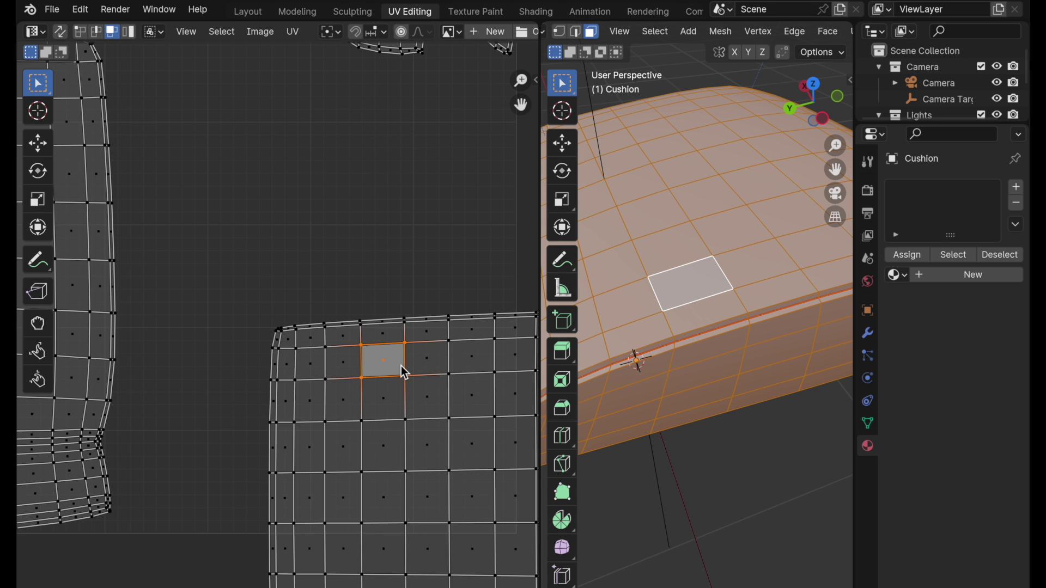
- Try moving the selected face so it stretches the neighbouring faces of its UV island, and undo the move
scroll(407, 372, up, 4)
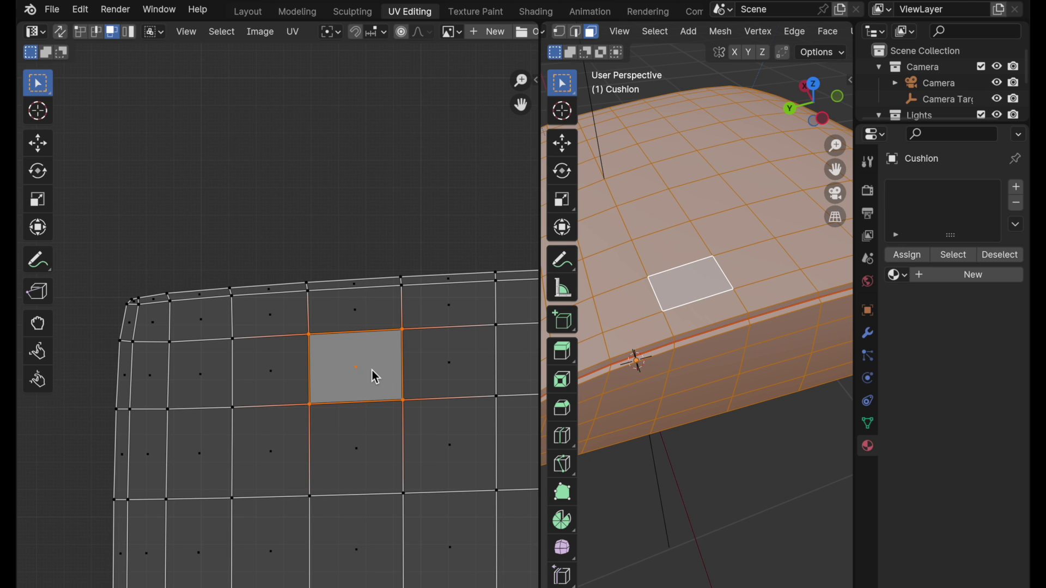
key(g)
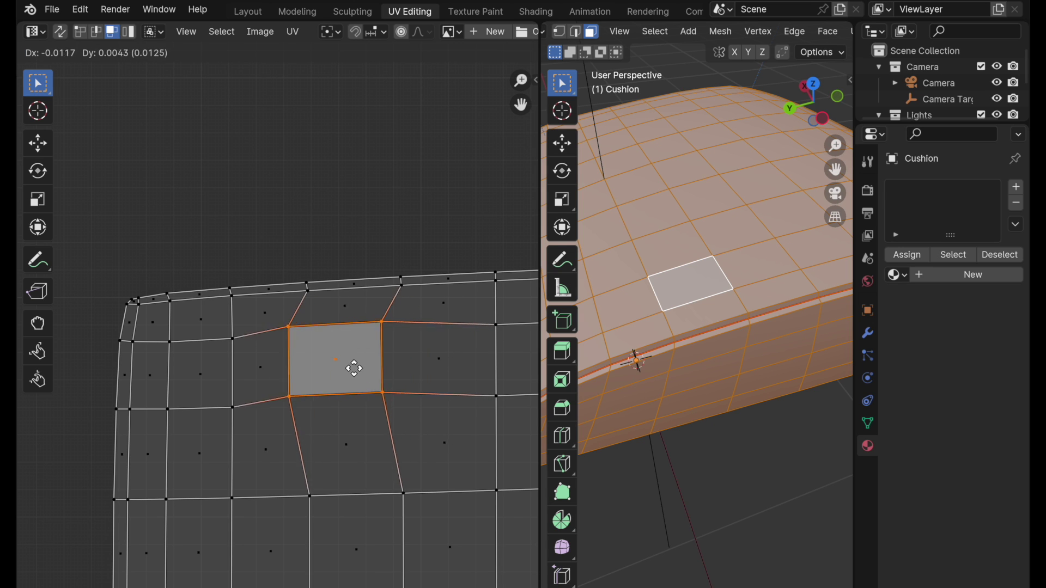
click(380, 386)
key(ctrl+z)
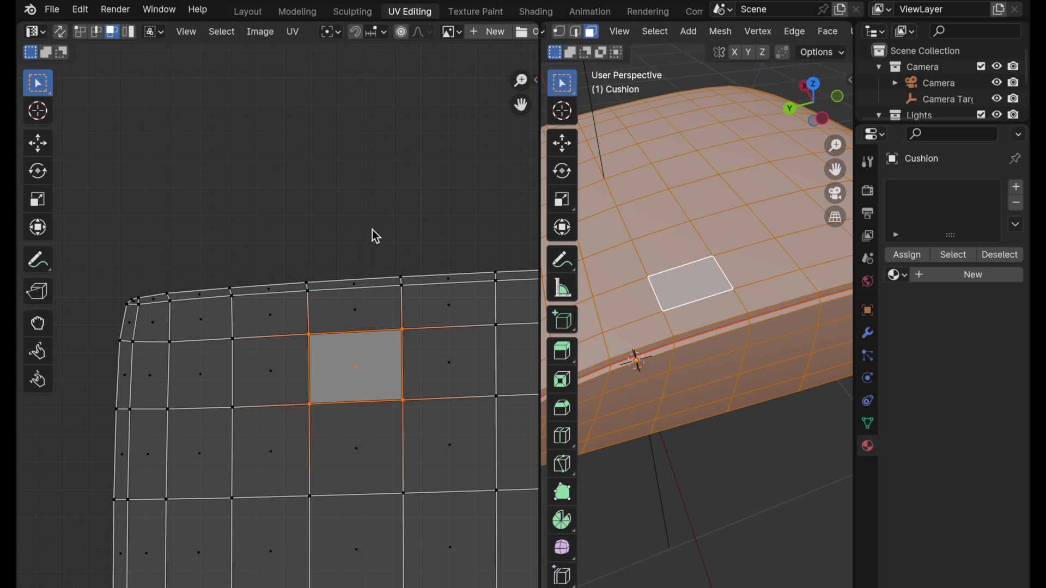
- Turn UV Sync Selection back on and replace the full selection with one narrow face on the large island's right edge
scroll(376, 237, down, 5)
middle_drag(324, 331, 372, 398)
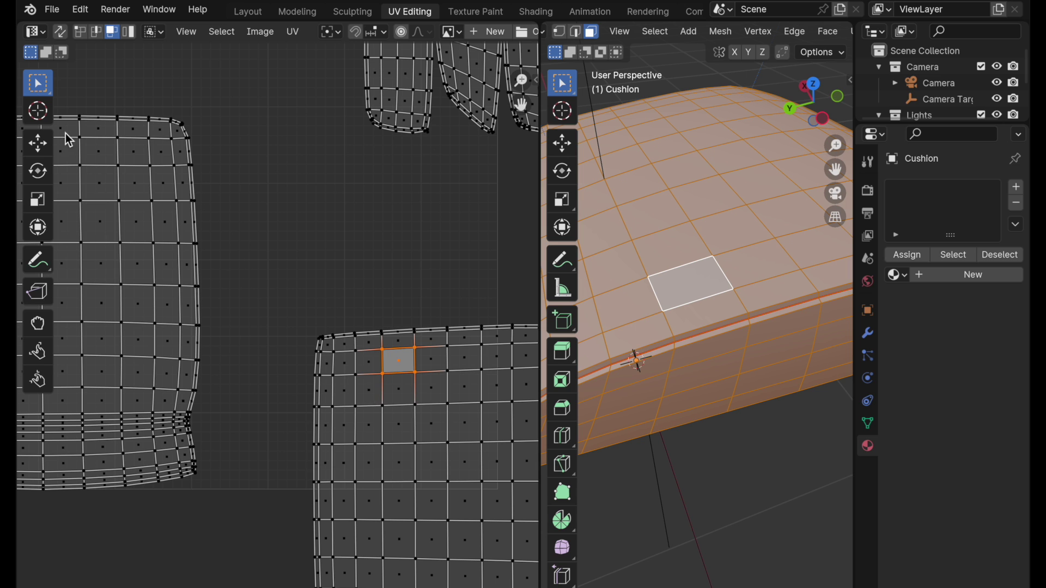
click(61, 32)
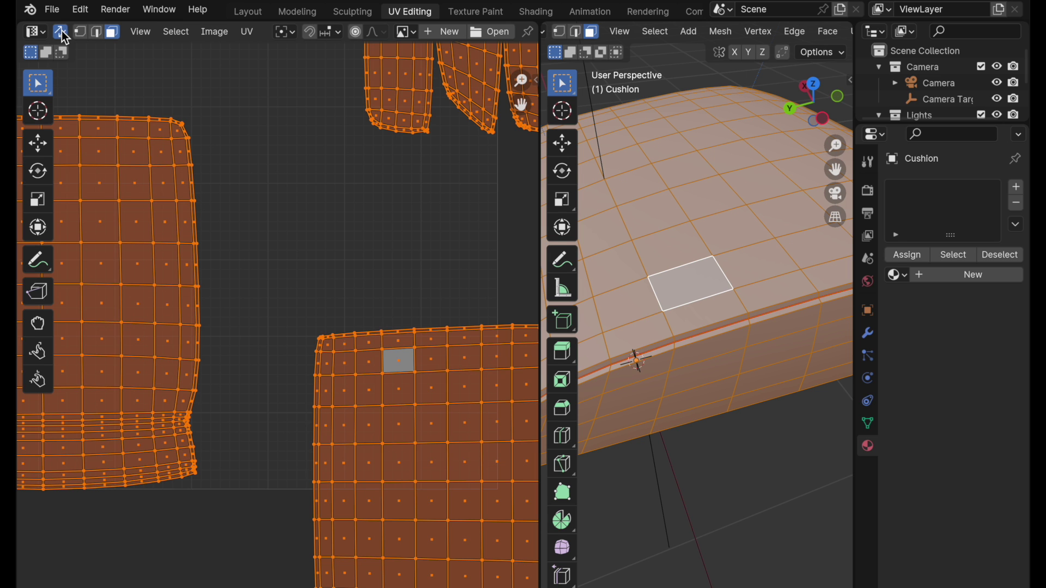
click(256, 214)
scroll(272, 229, down, 2)
middle_drag(267, 277, 341, 227)
scroll(340, 253, down, 1)
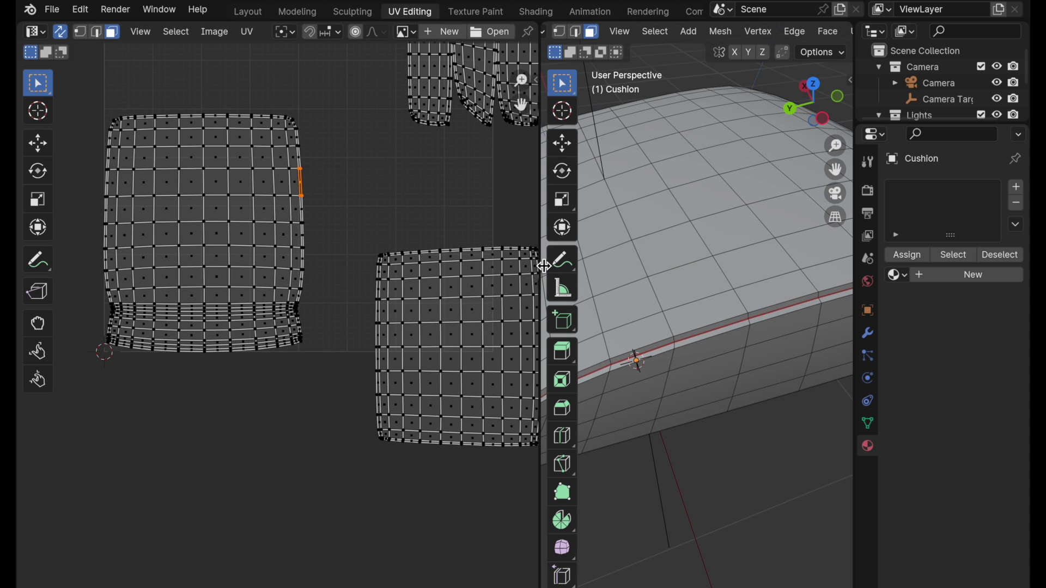
- Widen the 3D viewport, switch to edge selection, and select one edge at the top of the large UV island
drag(542, 263, 383, 275)
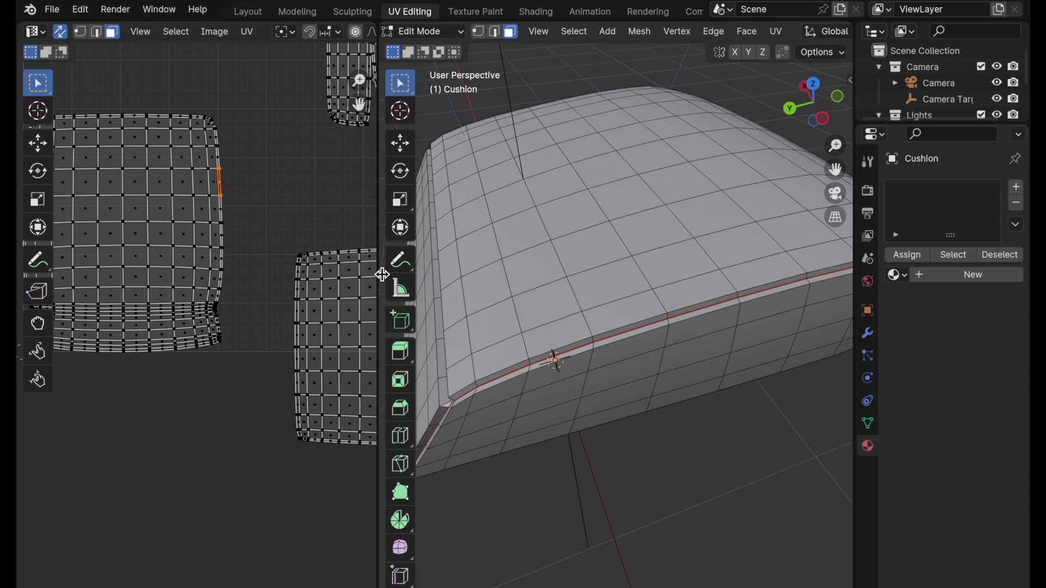
click(96, 32)
click(165, 69)
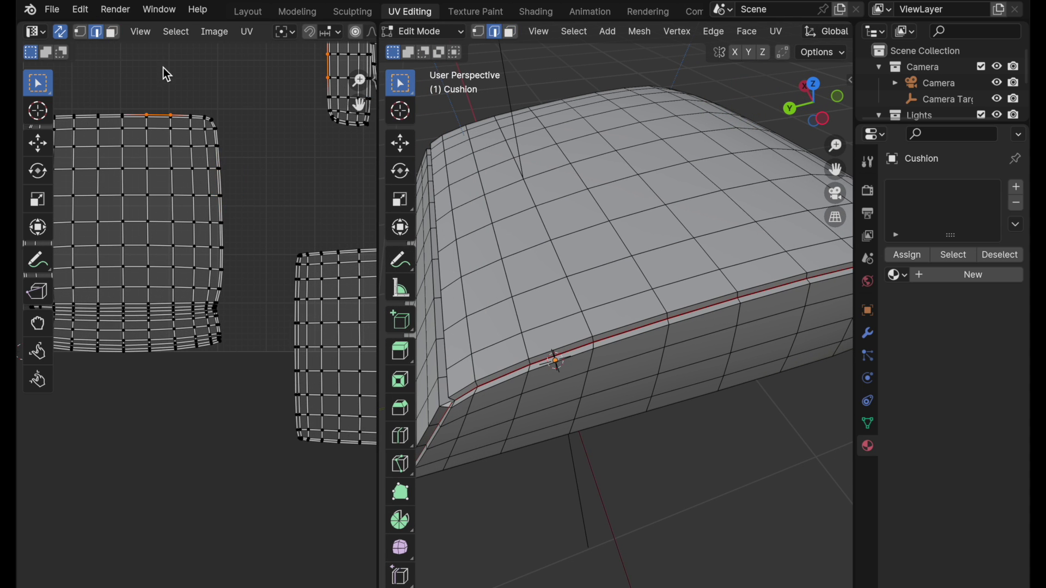
scroll(266, 205, up, 1)
middle_drag(266, 205, 354, 181)
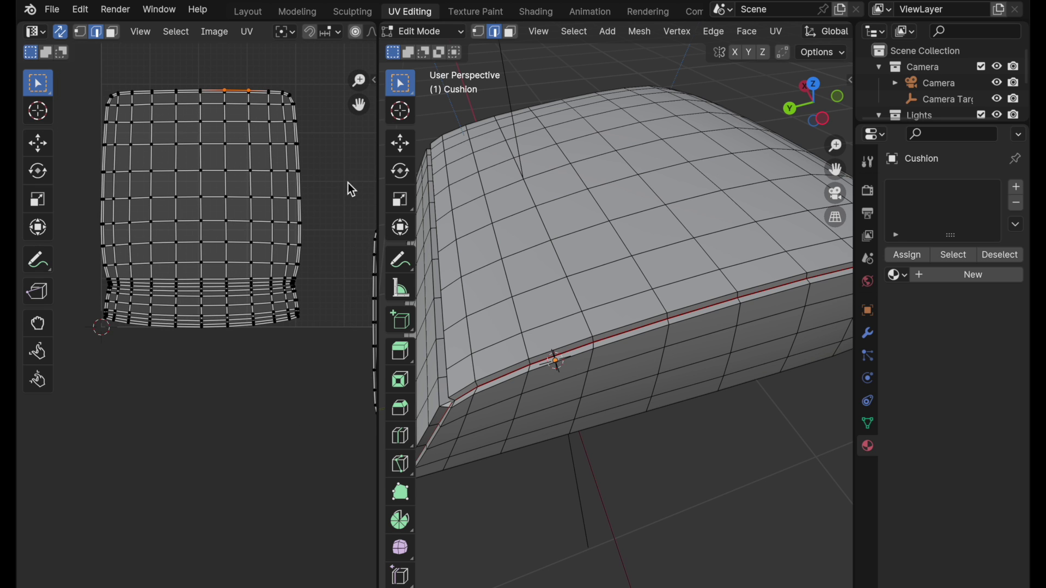
- Leave edit mode and assign the existing Baker Chair Fabric material to the cushion
key(c)
middle_drag(501, 265, 636, 278)
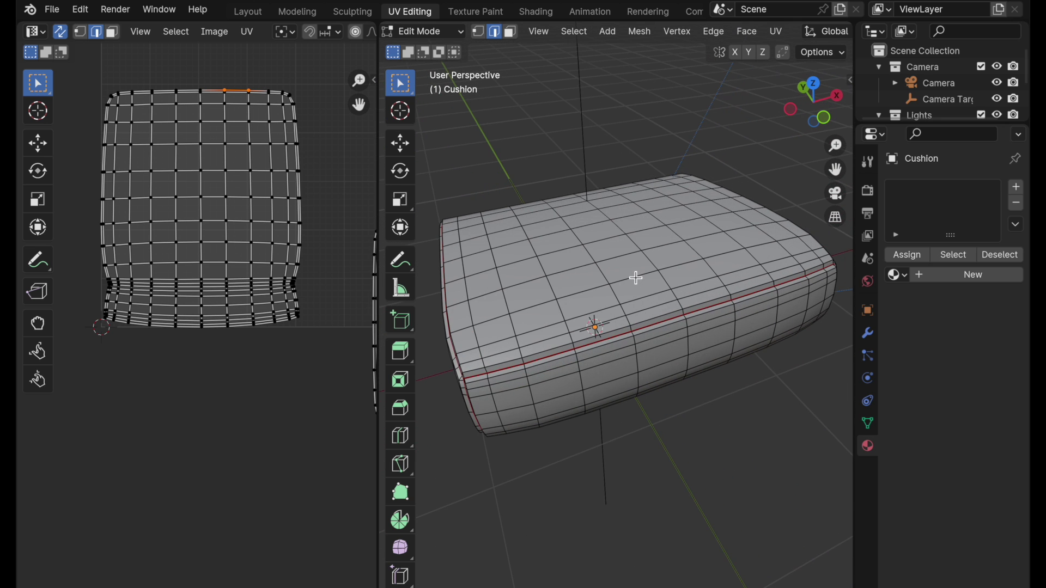
key(Tab)
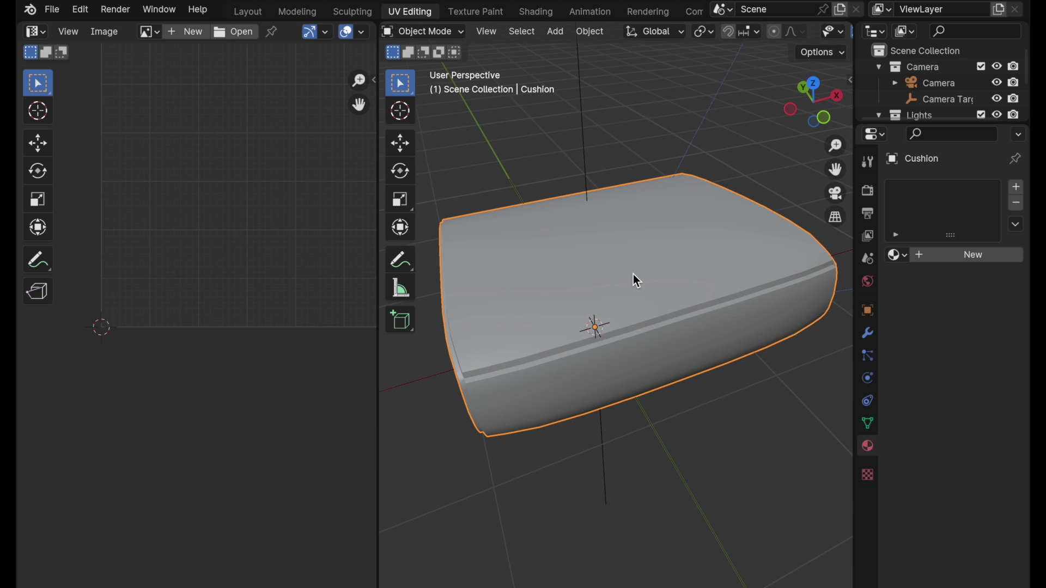
click(898, 257)
click(837, 279)
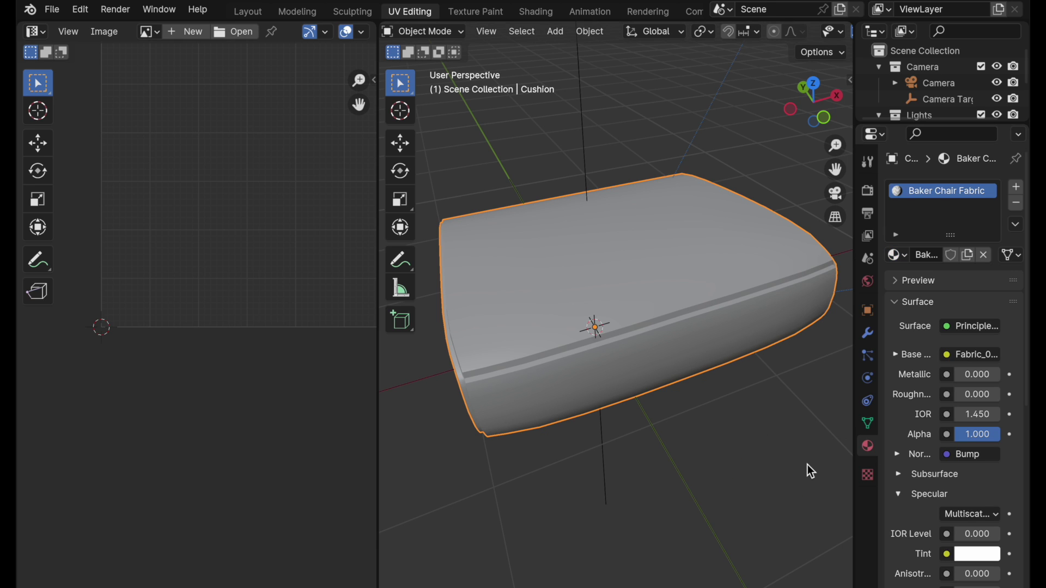
- Display the viewport in Material Preview and examine the fabric pattern across the cushion's seams
scroll(789, 31, down, 8)
click(787, 31)
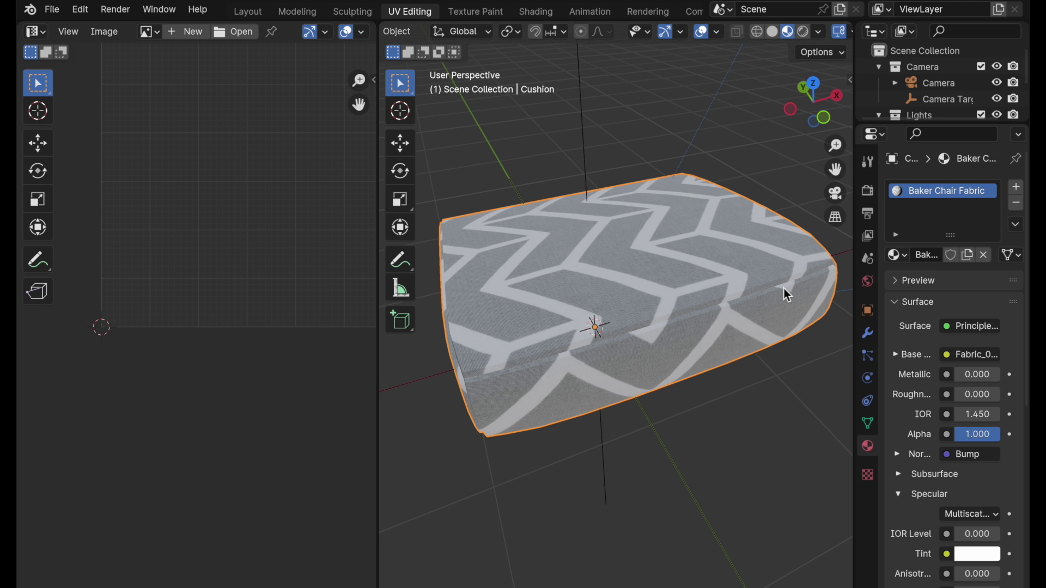
middle_drag(780, 296, 664, 322)
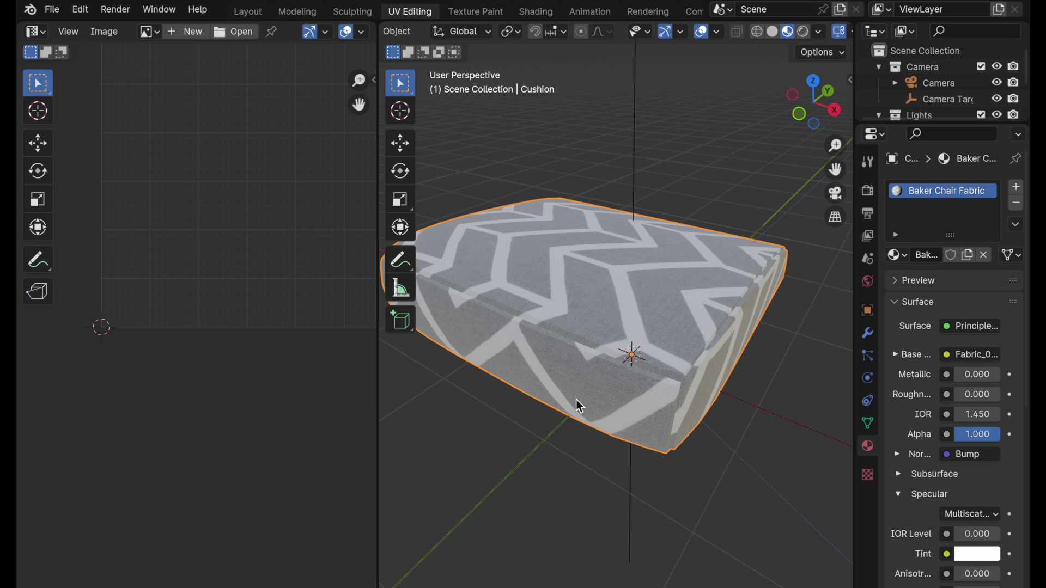
- Return the cushion to edit mode and unlink the Fabric_013_BUMP copy.png image from the UV editor
key(Tab)
middle_drag(615, 274, 605, 302)
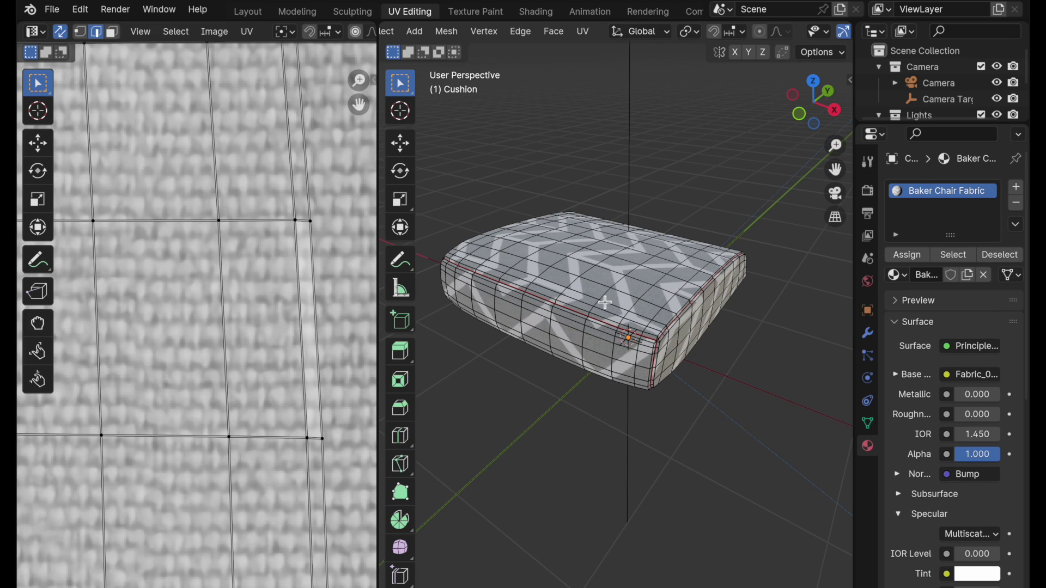
scroll(329, 284, down, 7)
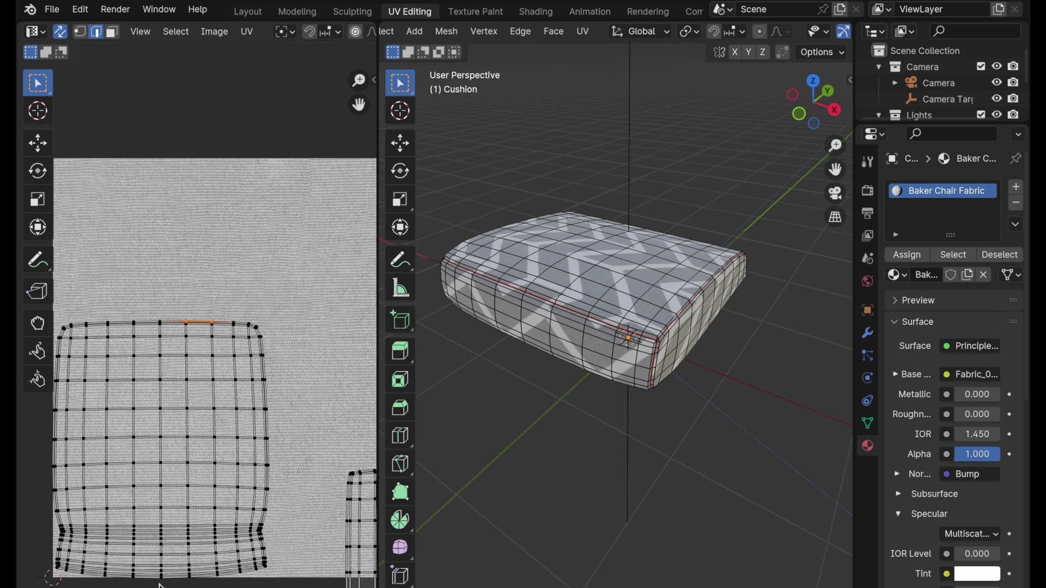
middle_drag(205, 495, 253, 401)
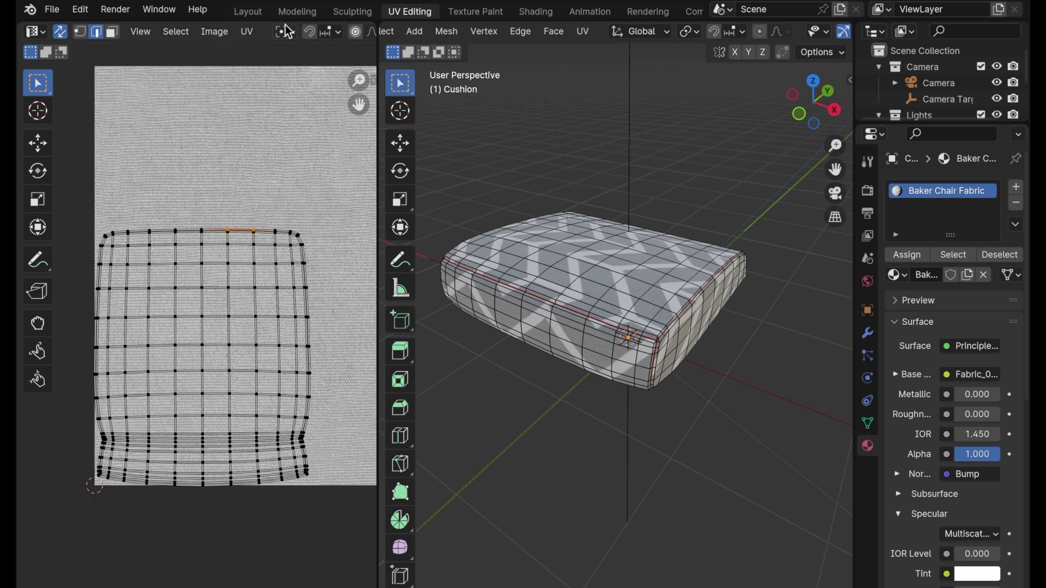
scroll(202, 28, down, 5)
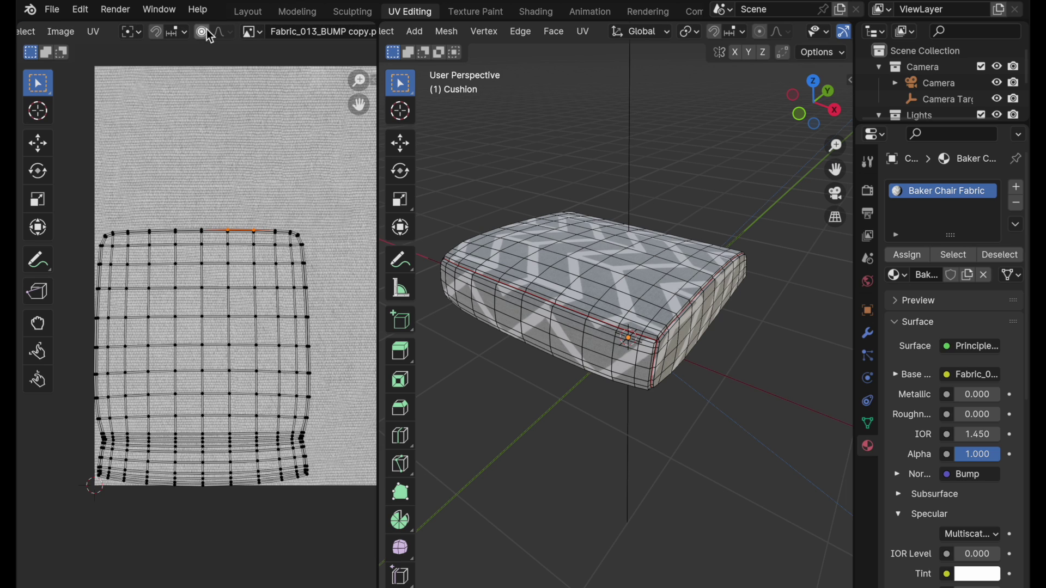
scroll(263, 31, down, 4)
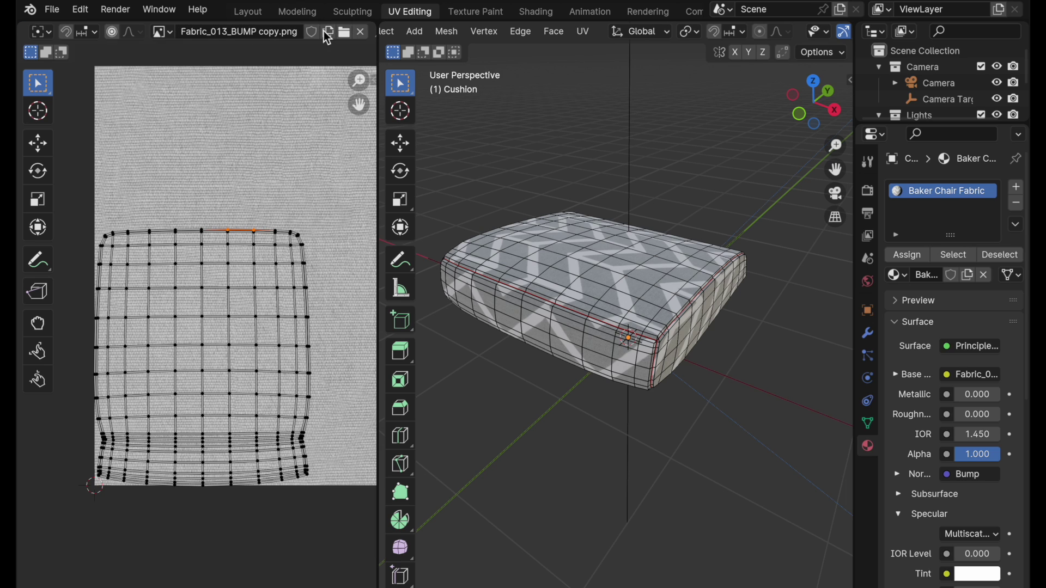
click(351, 36)
- Select the seam edge loop along the groove between the cushion's top panel and its adjoining side
key(c)
scroll(234, 297, up, 3)
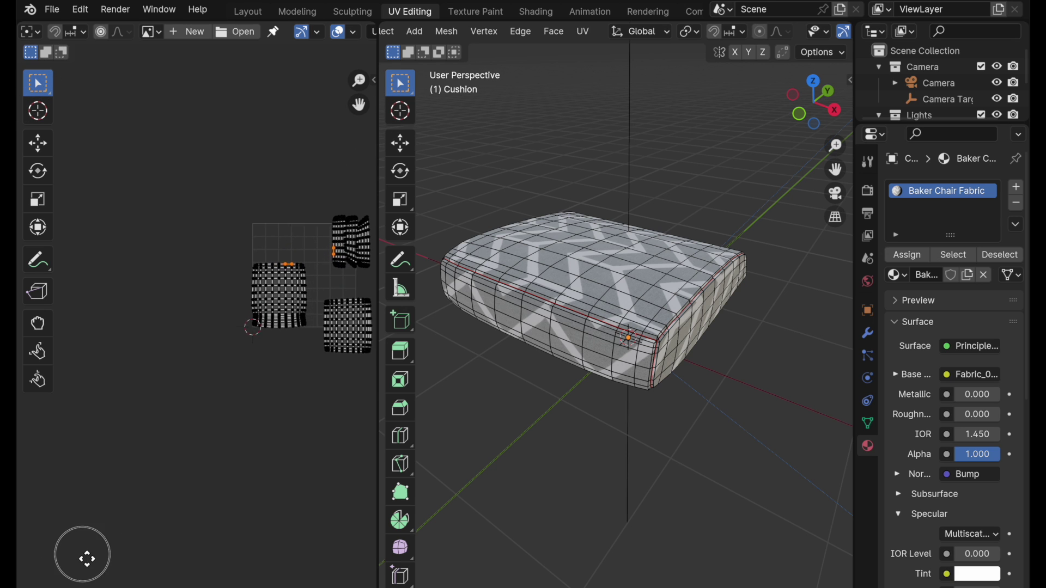
scroll(232, 299, up, 3)
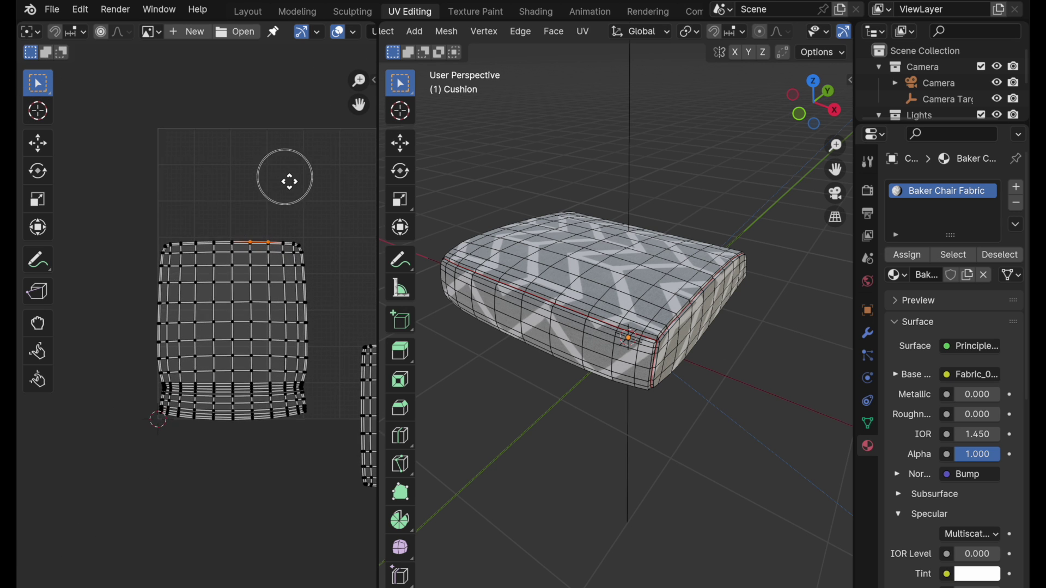
key(Escape)
key(c)
middle_drag(307, 269, 224, 191)
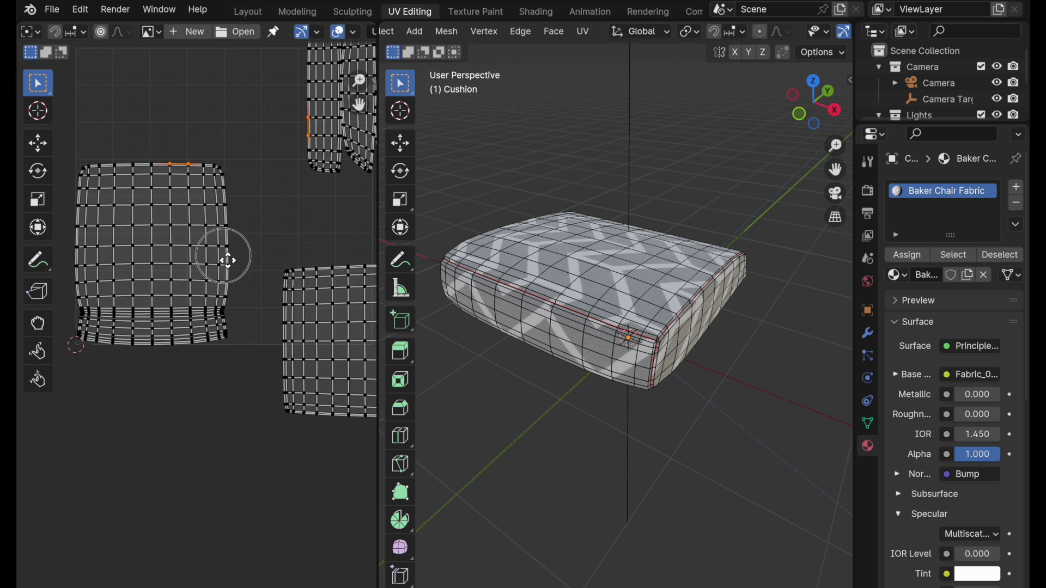
middle_drag(229, 257, 207, 320)
key(Escape)
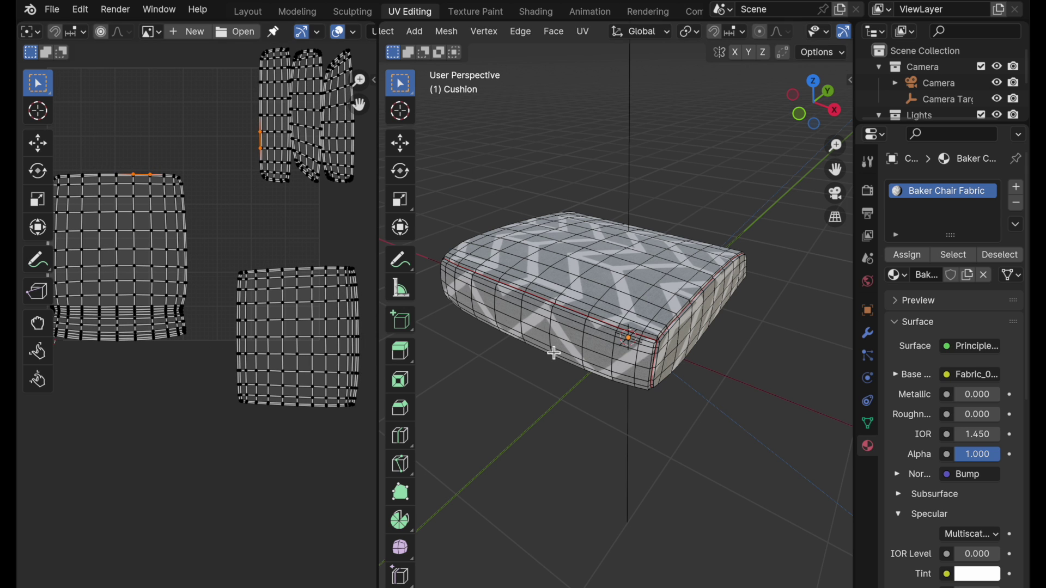
scroll(665, 327, up, 4)
scroll(660, 312, up, 2)
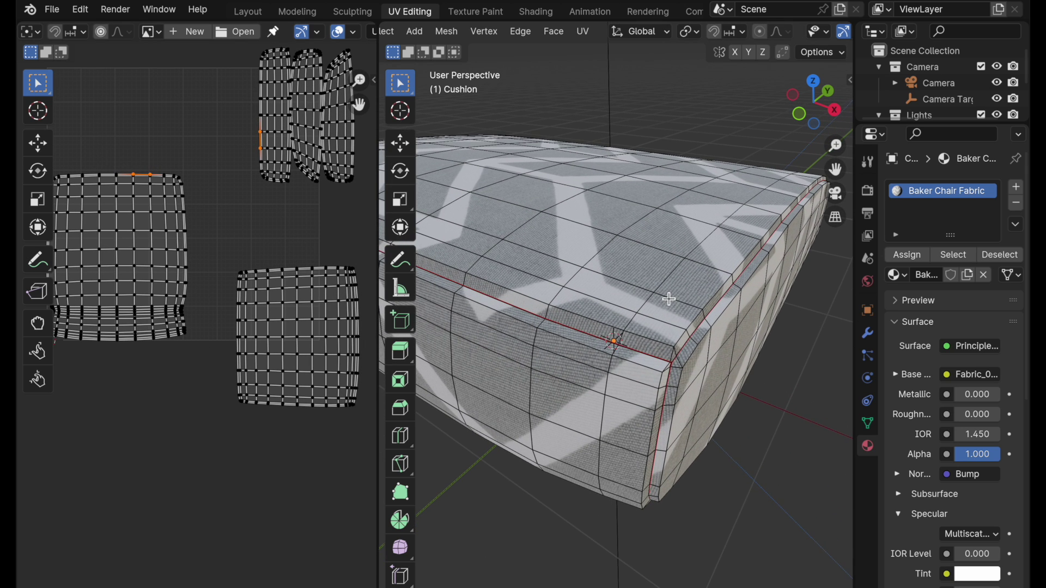
alt+click(636, 352)
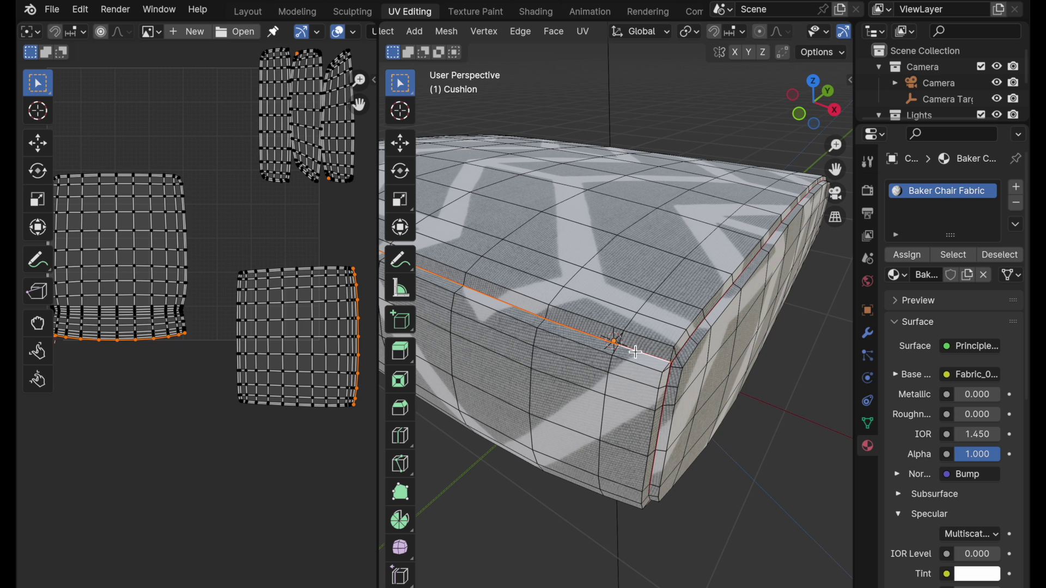
middle_drag(635, 353, 672, 312)
key(c)
key(Escape)
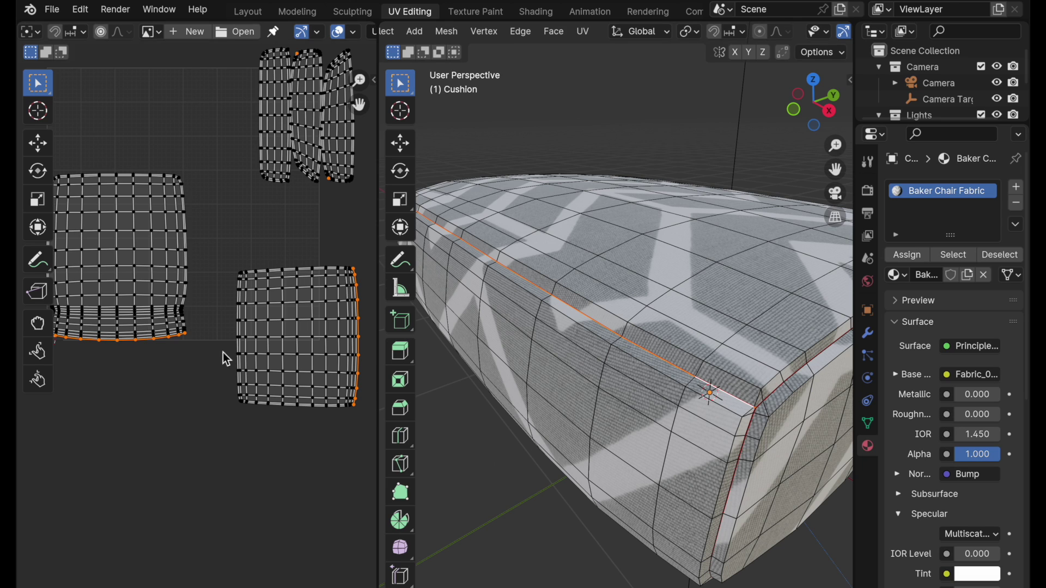
- Select the entire lower right UV island belonging to the cushion's top panel, and switch to face selection
scroll(164, 369, down, 3)
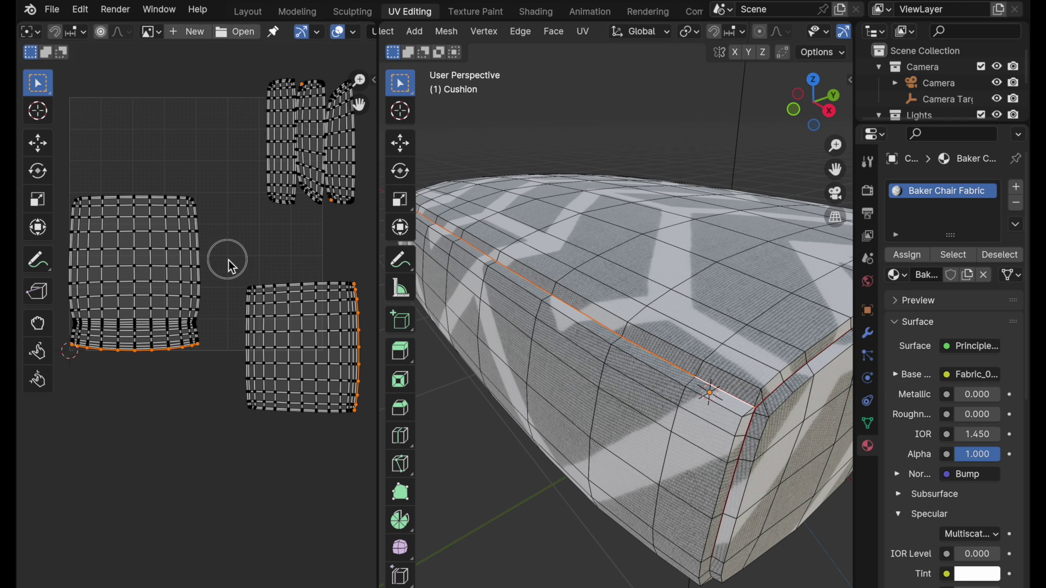
drag(227, 260, 381, 444)
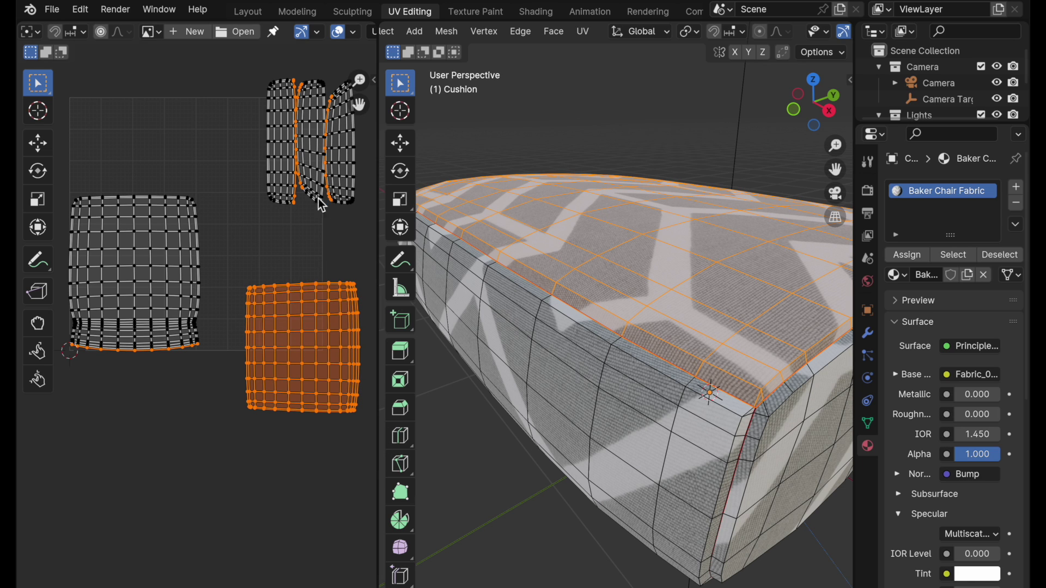
scroll(120, 35, up, 5)
click(113, 32)
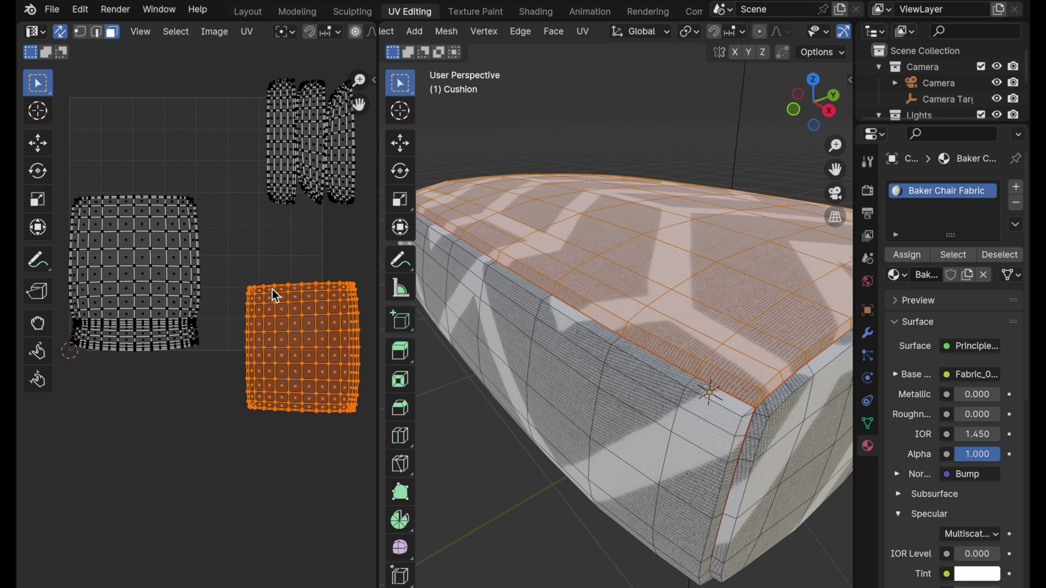
- Move the selected top panel island directly below the large island and rotate it about 90 degrees counterclockwise
drag(275, 292, 111, 383)
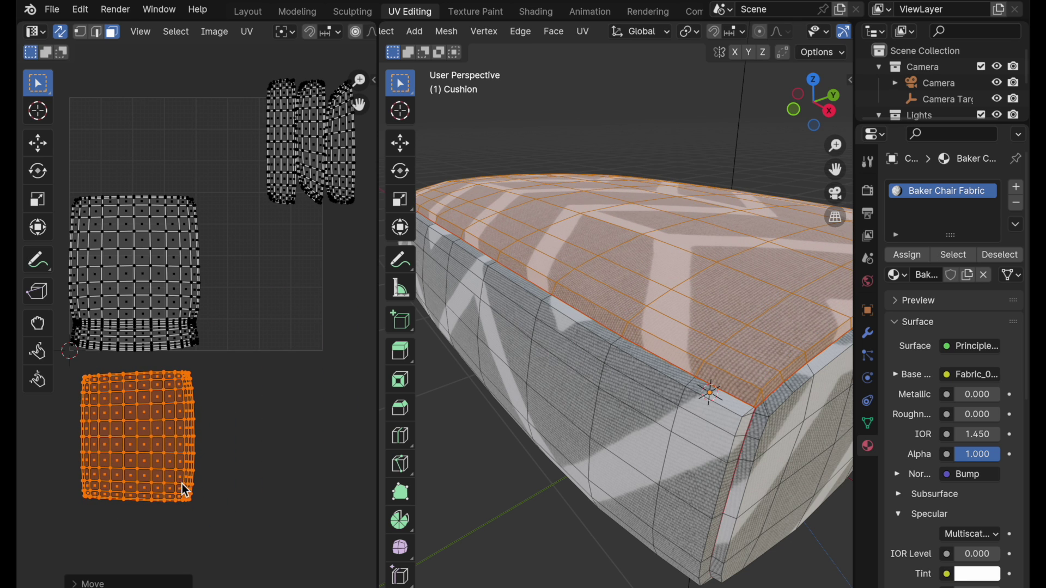
key(r)
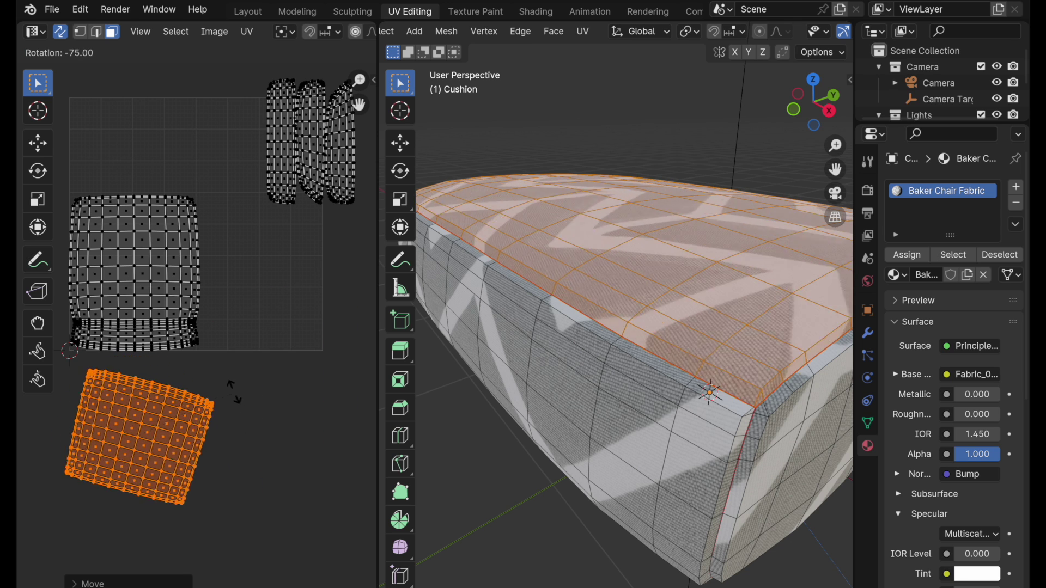
click(223, 365)
scroll(156, 372, up, 3)
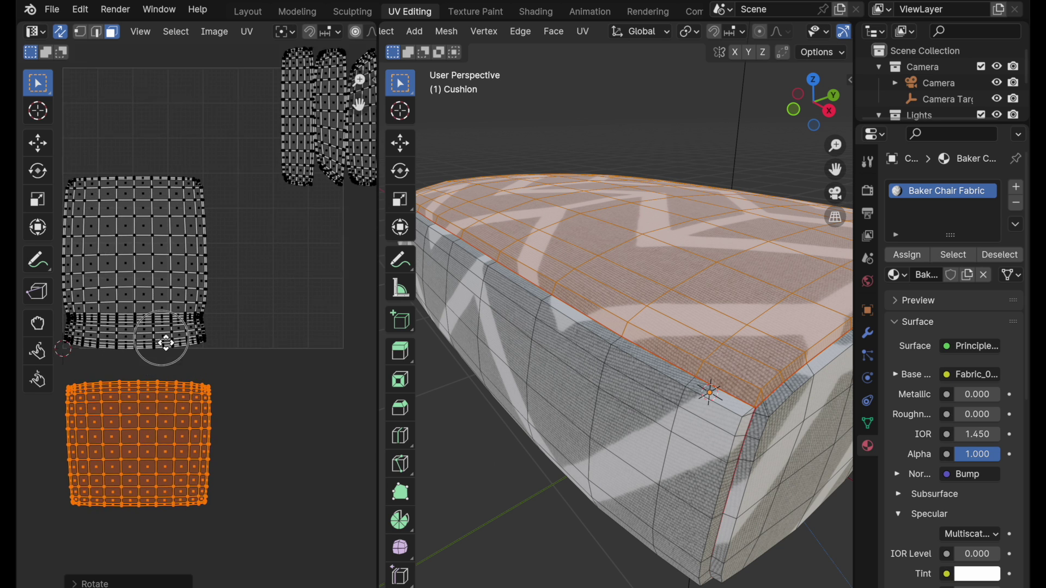
- Switch to UV edge selection and select the shared seam edge loop between the large island and the top panel island below it
scroll(255, 287, up, 5)
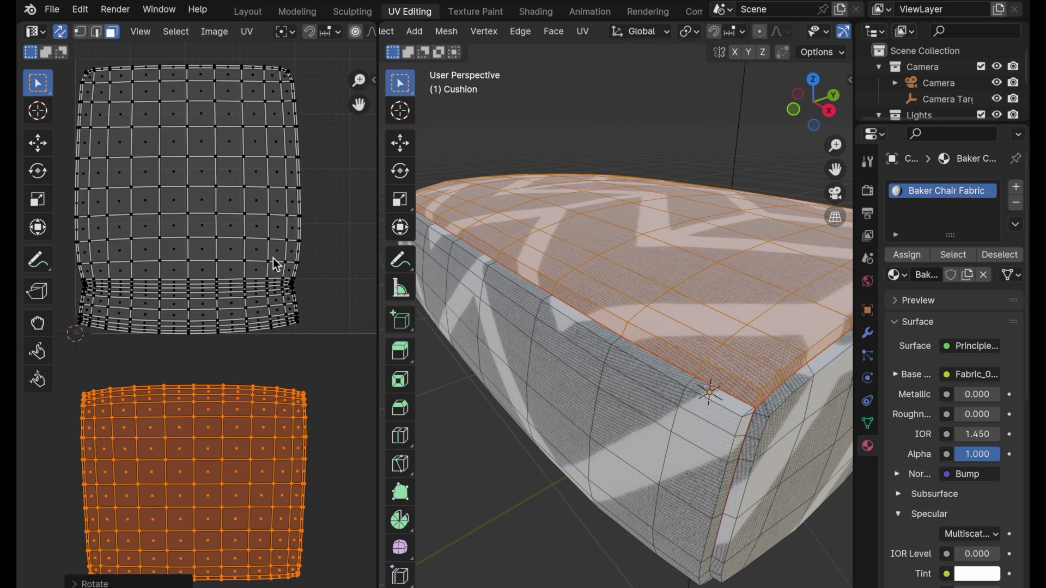
key(Escape)
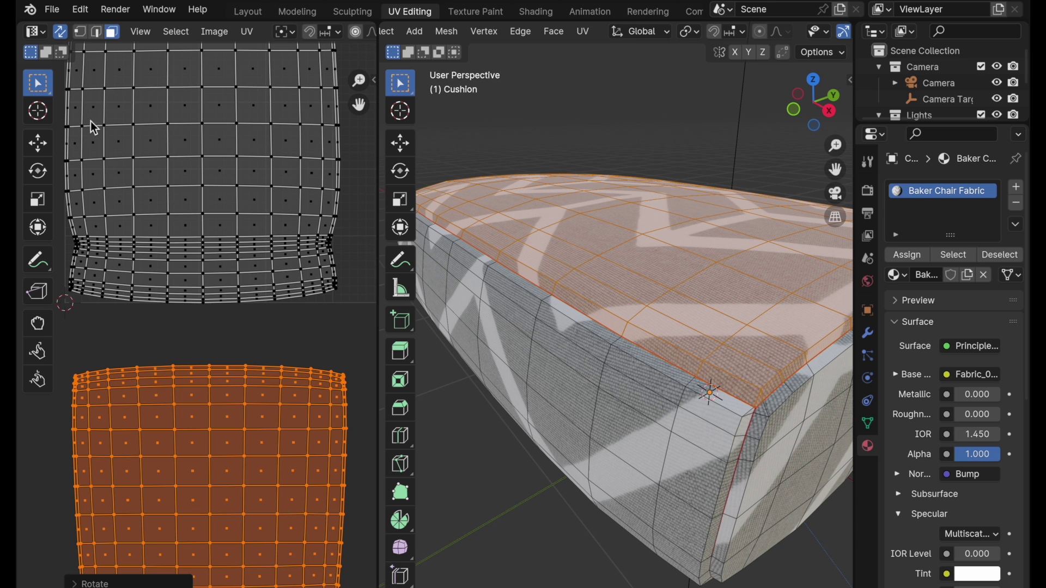
click(97, 33)
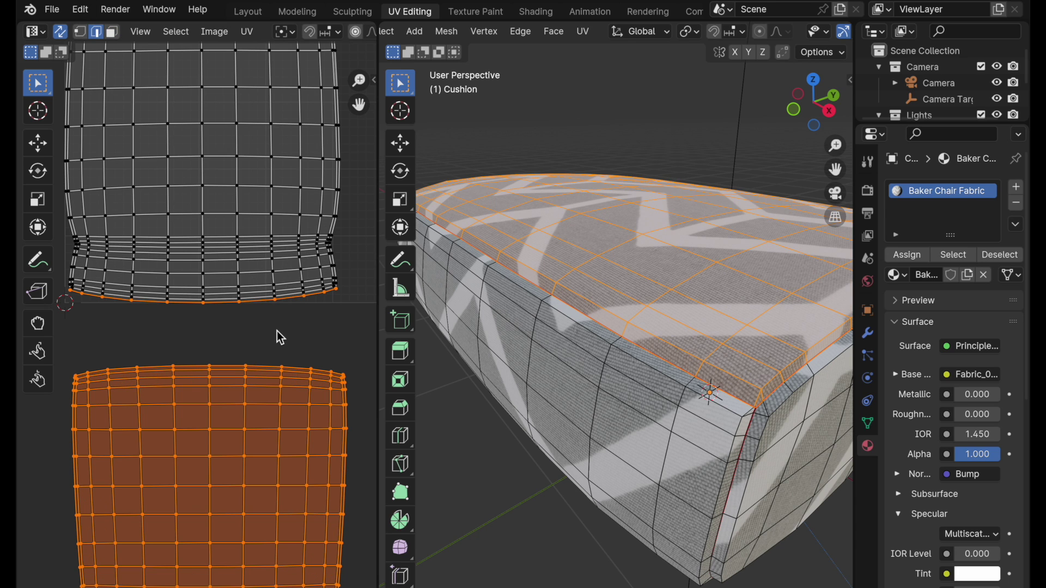
click(277, 331)
shift+click(258, 306)
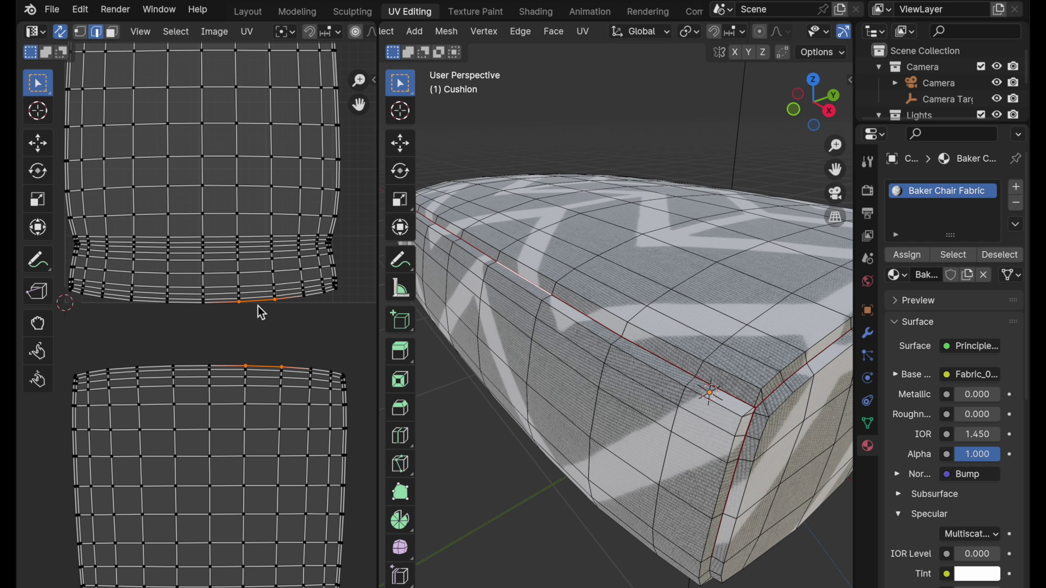
alt+click(258, 306)
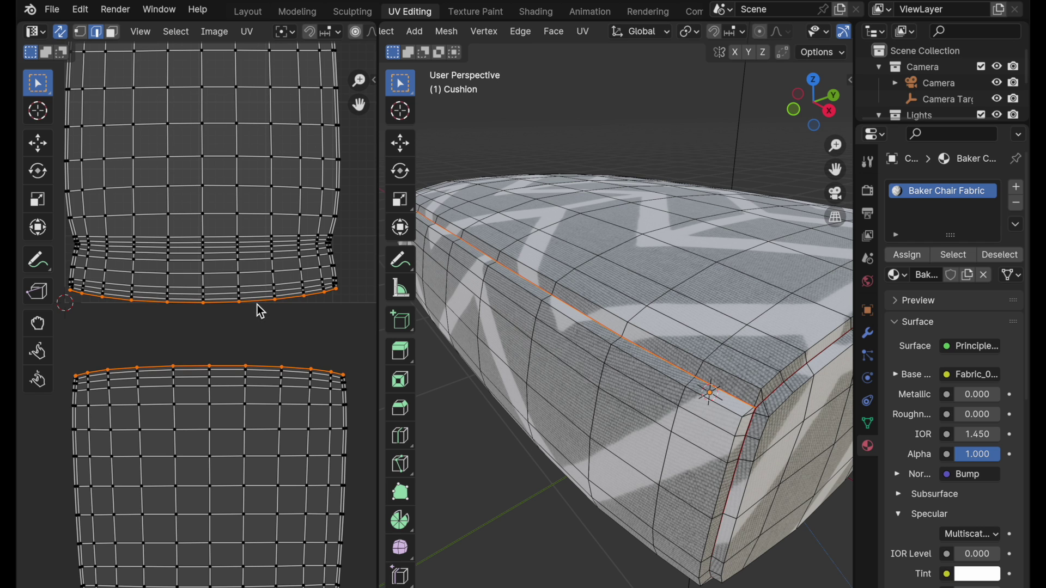
- Stitch the large island to the top panel island along the selected seam edges
scroll(344, 296, up, 2)
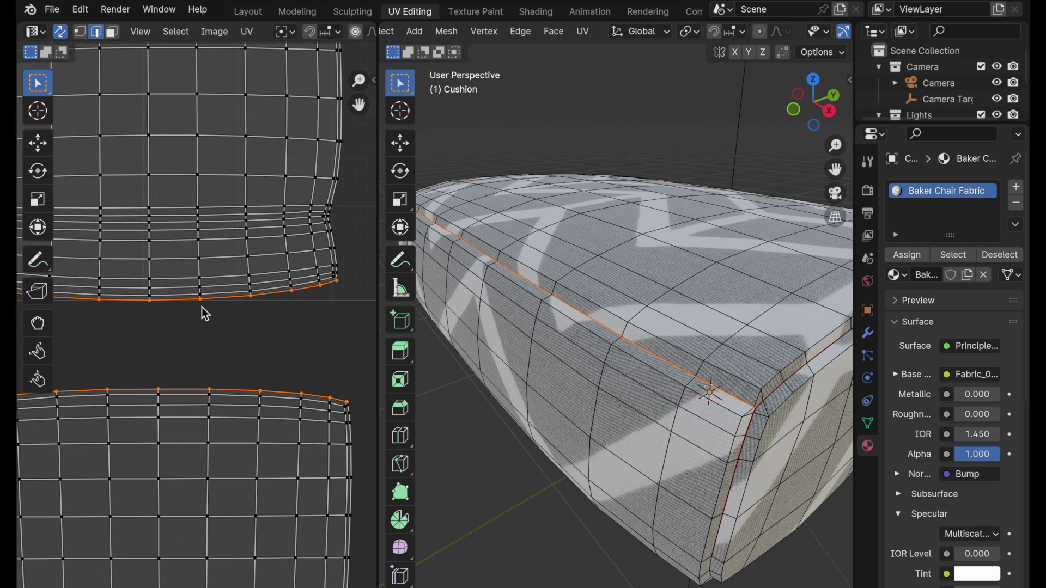
scroll(206, 314, up, 2)
middle_drag(327, 315, 271, 294)
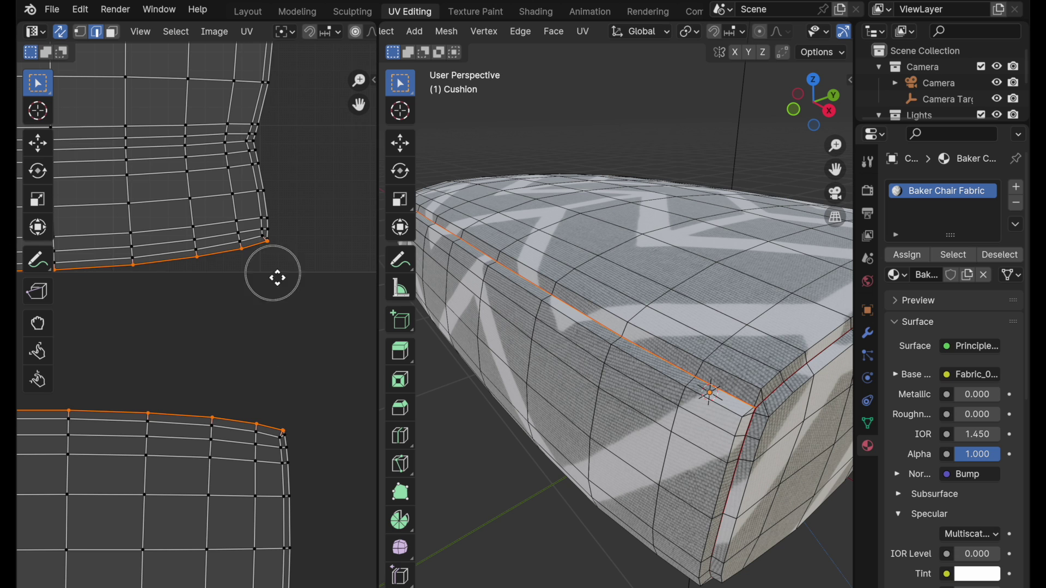
mouse_move(275, 276)
ctrl+middle_down()
mouse_move(161, 404)
mouse_move(263, 413)
mouse_move(254, 394)
ctrl+middle_up()
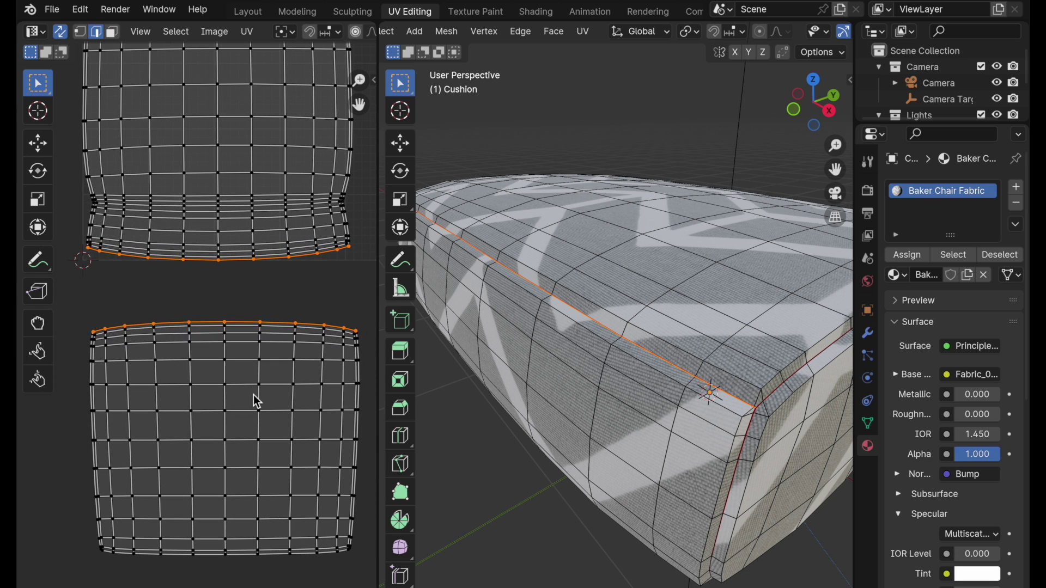
key(u)
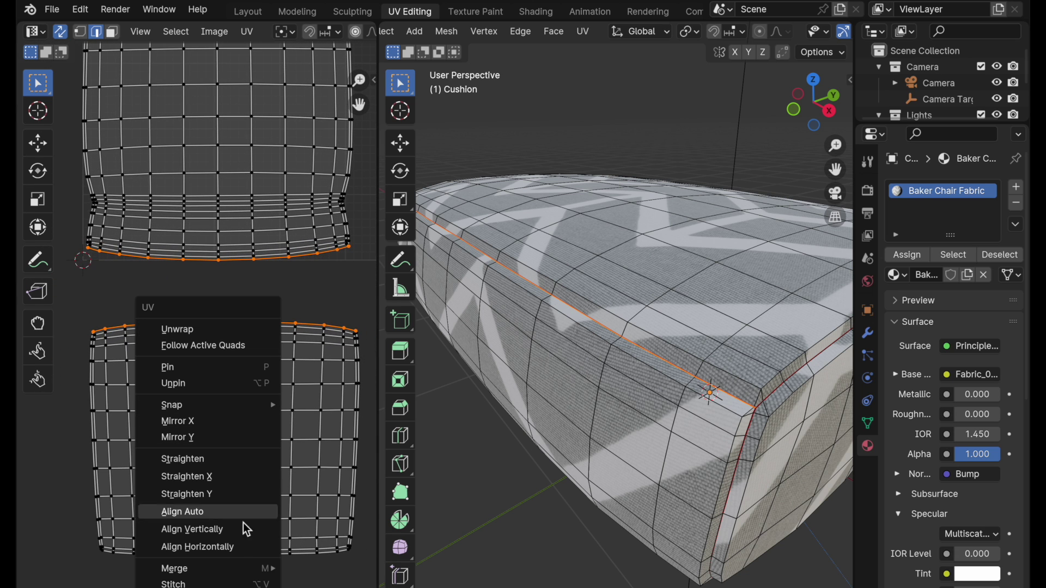
click(237, 584)
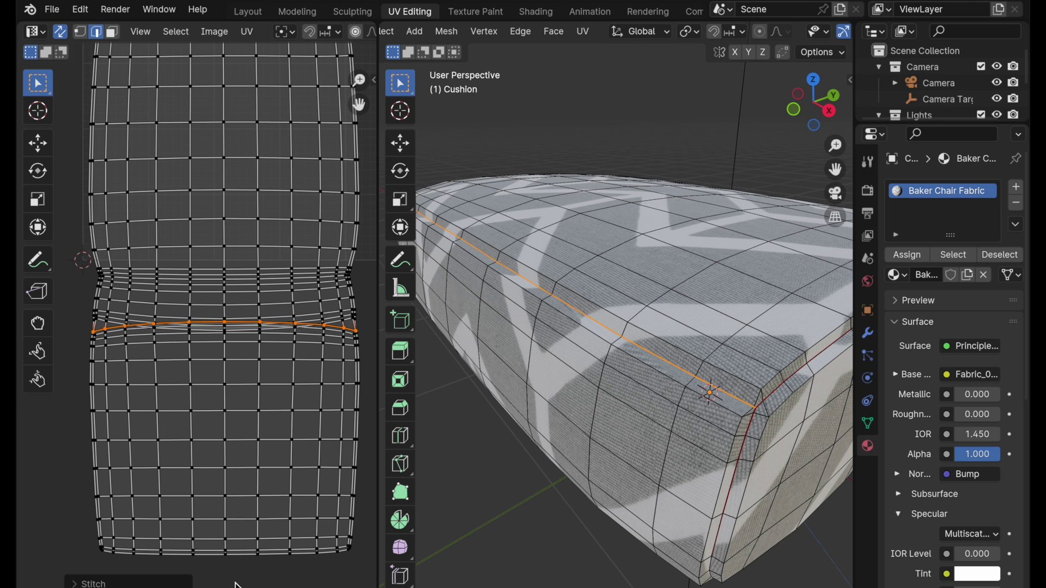
- Examine the UV faces along the stitched seam between the two joined panels
scroll(253, 361, down, 2)
key(g)
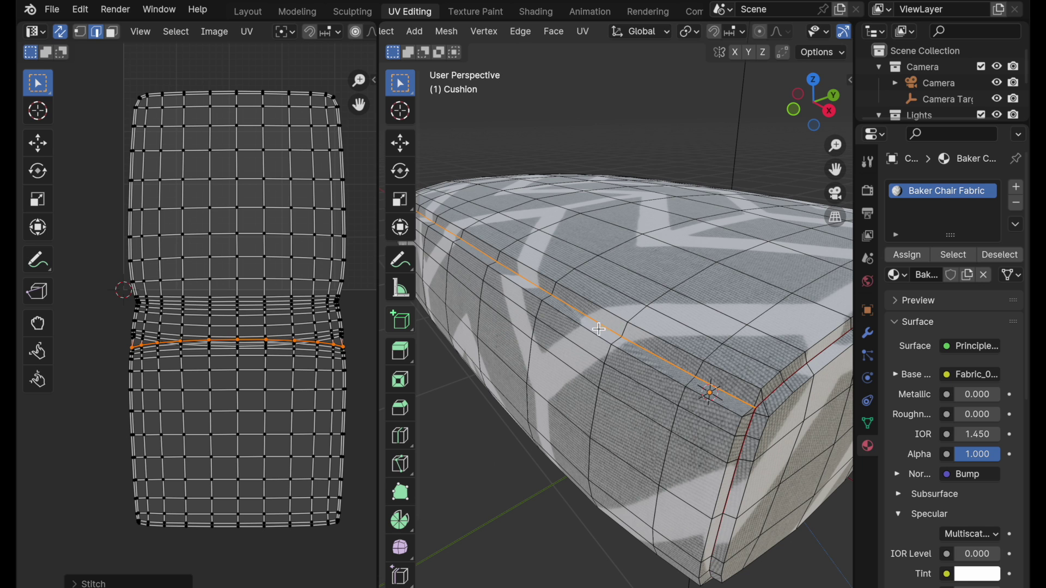
scroll(219, 350, up, 2)
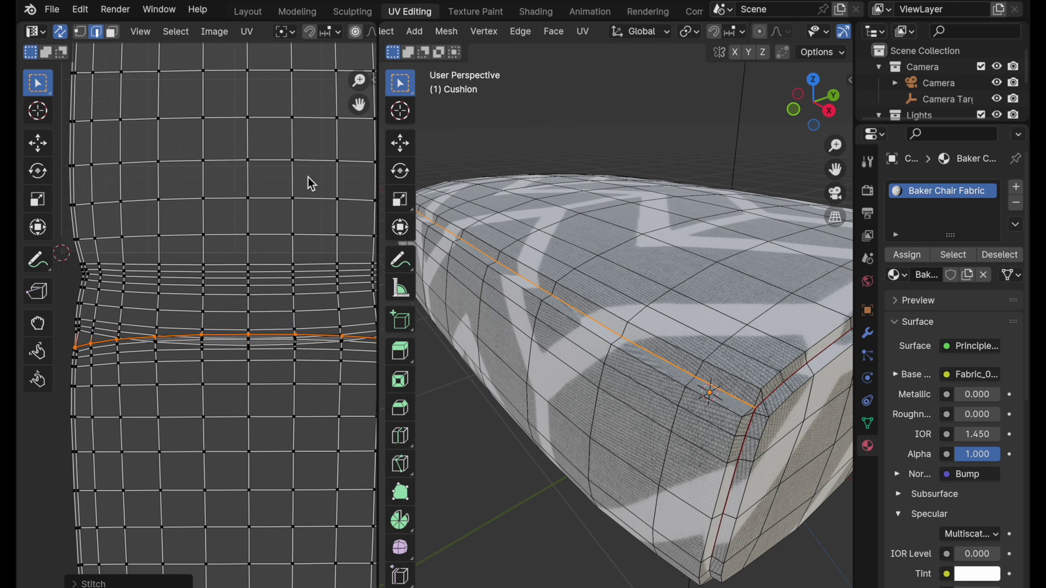
key(g)
right_click(238, 343)
scroll(301, 226, up, 2)
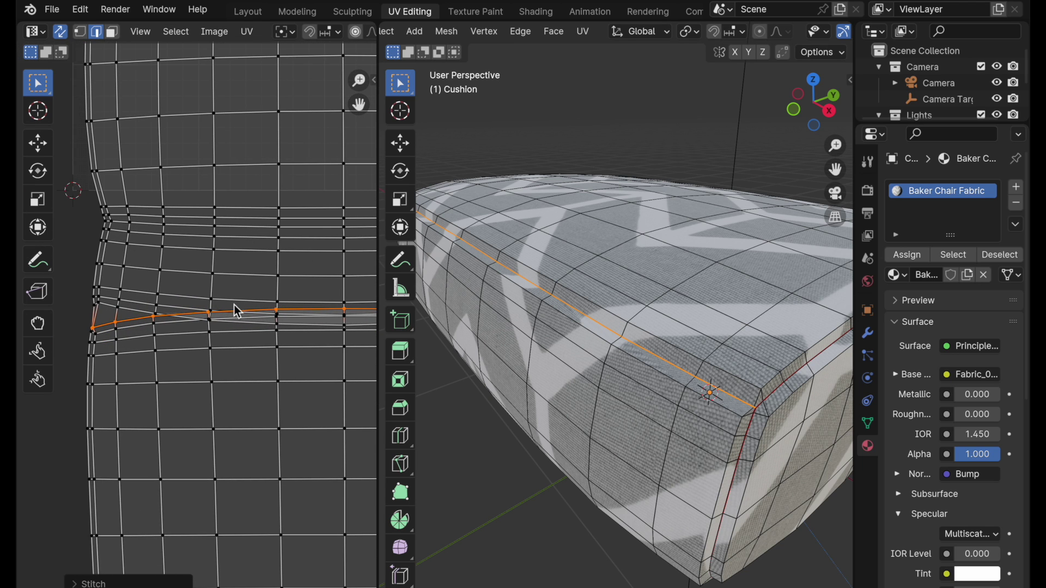
scroll(218, 364, up, 3)
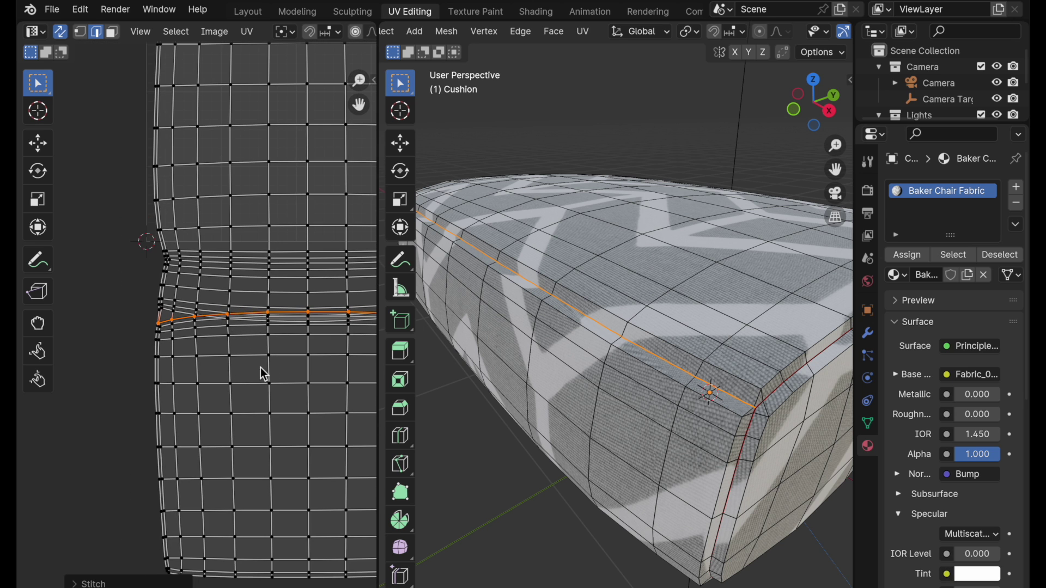
key(g)
right_click(229, 385)
scroll(240, 376, down, 1)
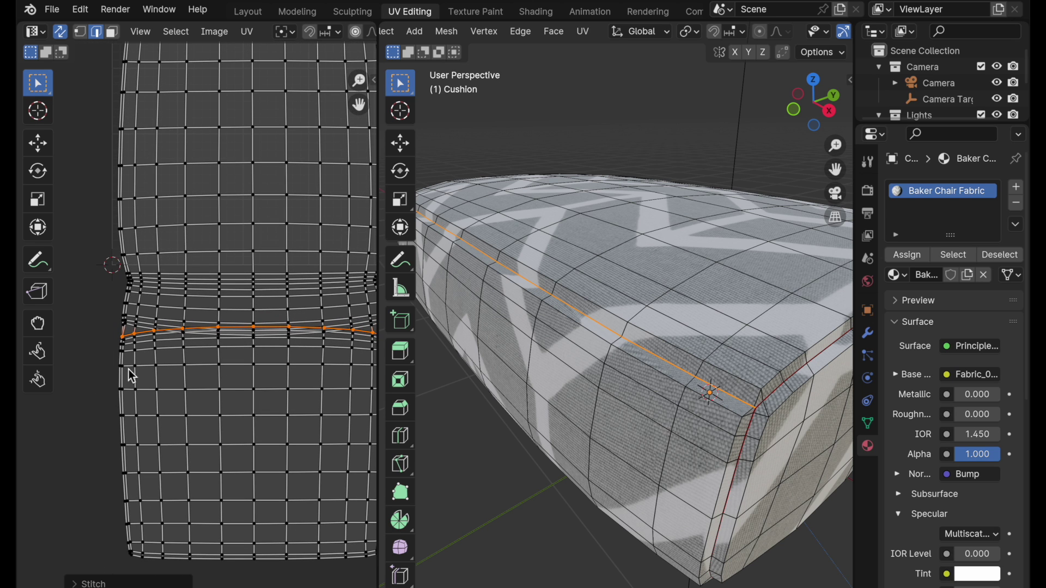
scroll(235, 350, down, 3)
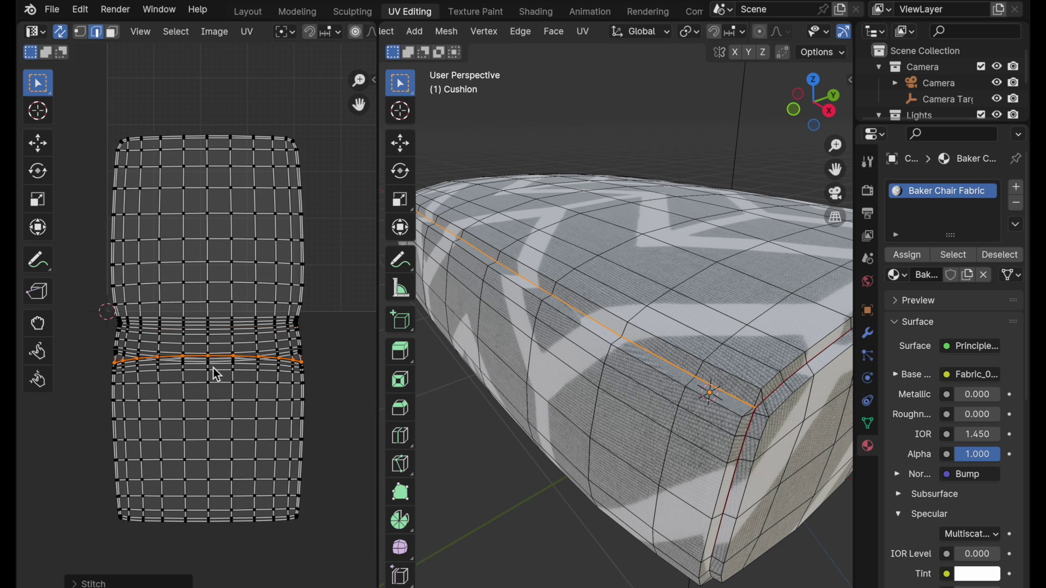
key(g)
right_click(232, 403)
middle_drag(231, 403, 247, 413)
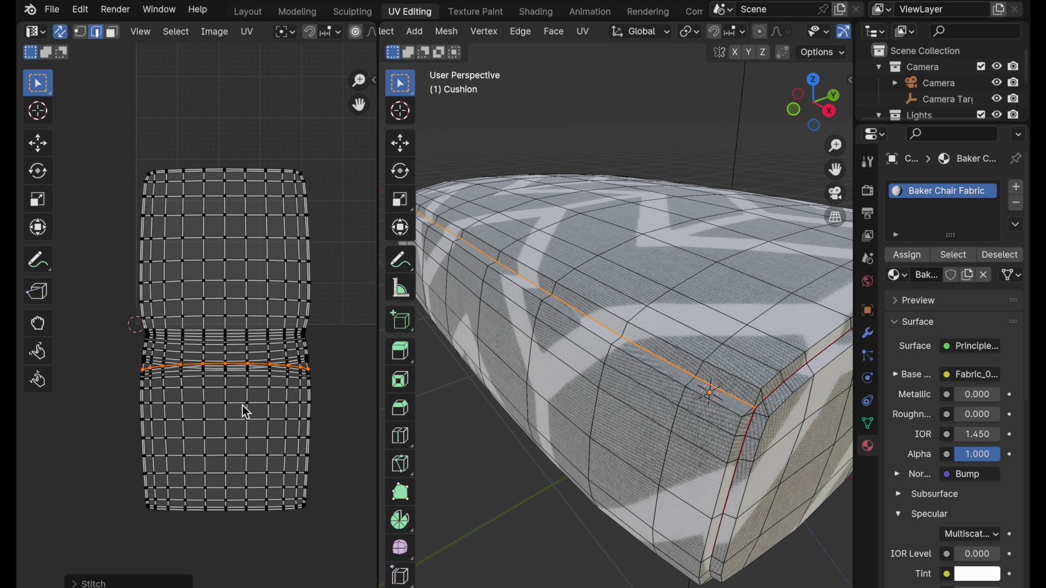
- Select the upper section of the joined island and check which part of the cushion it covers from below
drag(120, 151, 339, 331)
scroll(678, 416, down, 3)
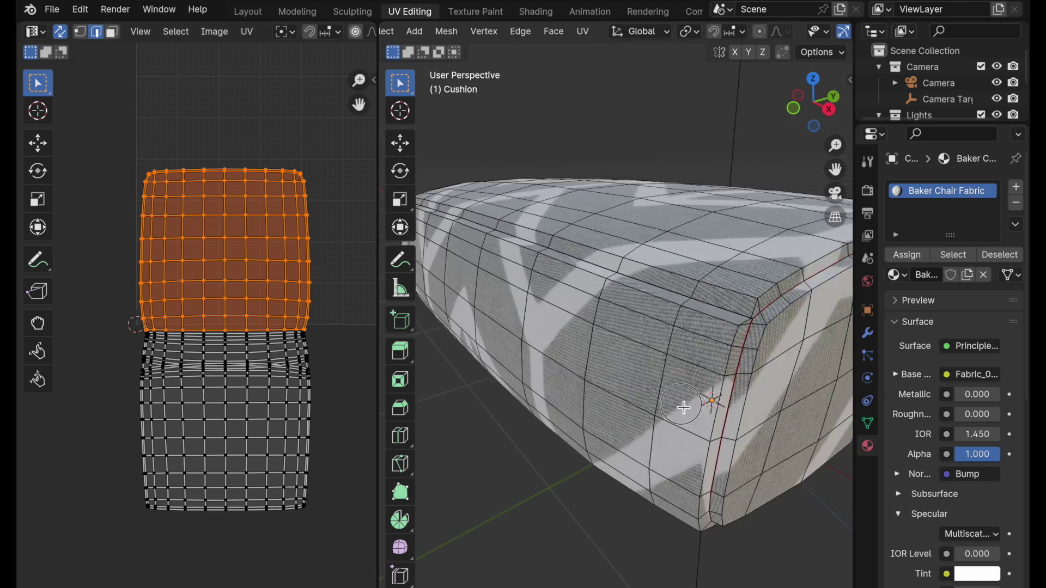
middle_drag(679, 415, 594, 305)
scroll(289, 206, up, 2)
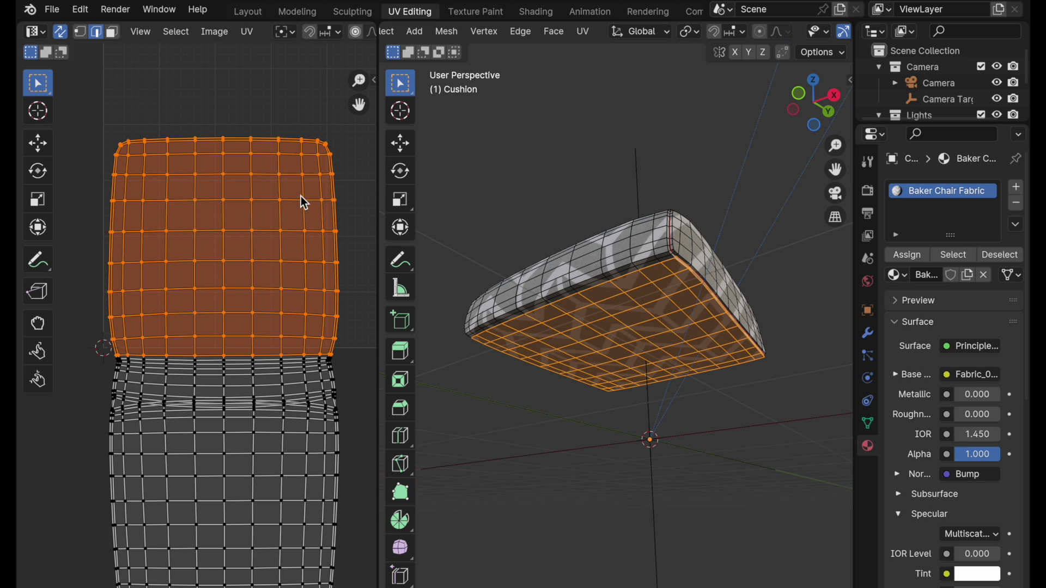
scroll(302, 307, down, 5)
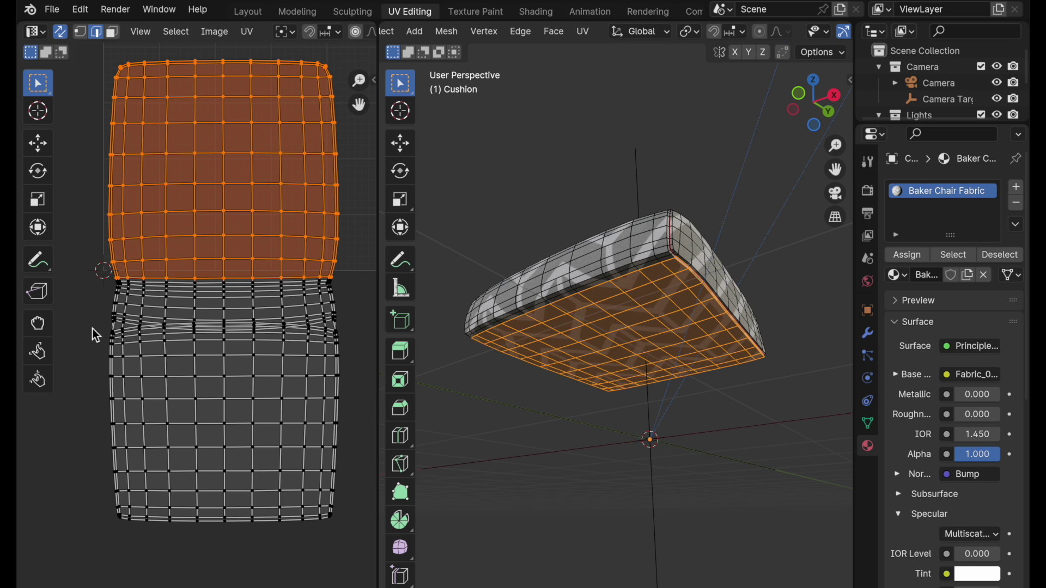
- Reselect most of the joined island's upper section, stopping short of the narrow side rows, and pin its UVs
click(363, 236)
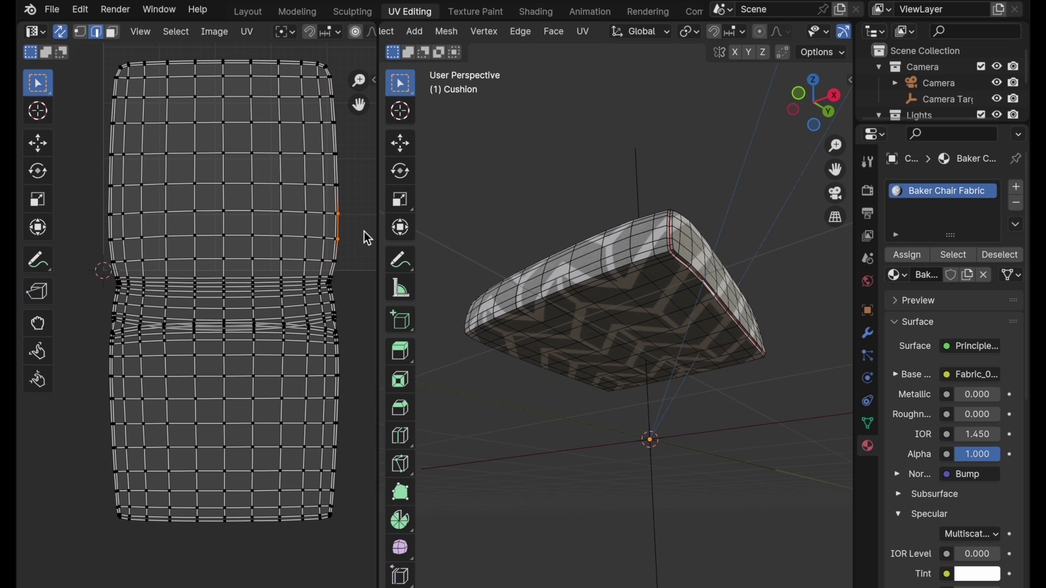
middle_drag(364, 236, 364, 283)
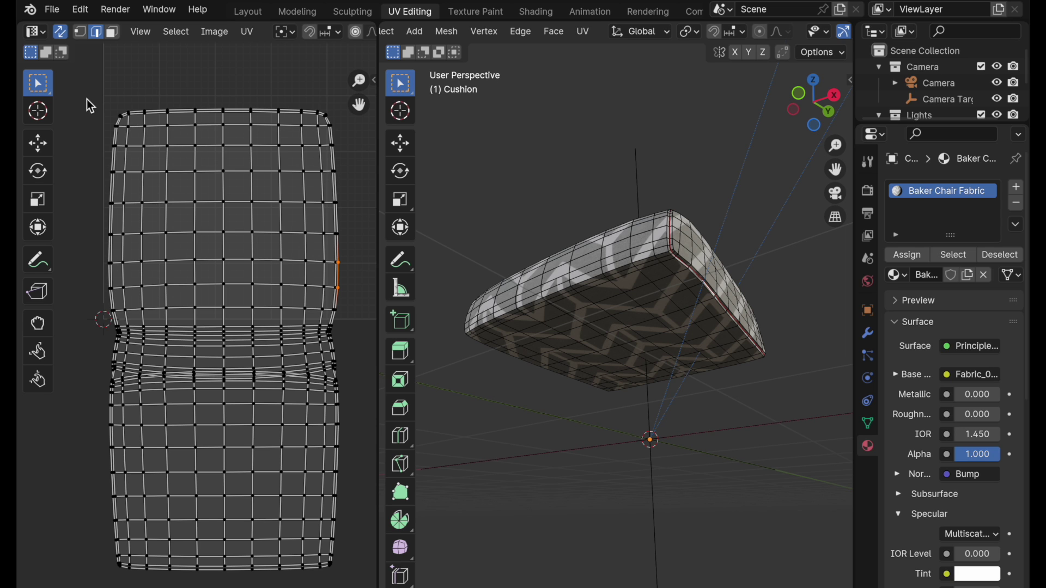
drag(91, 96, 364, 301)
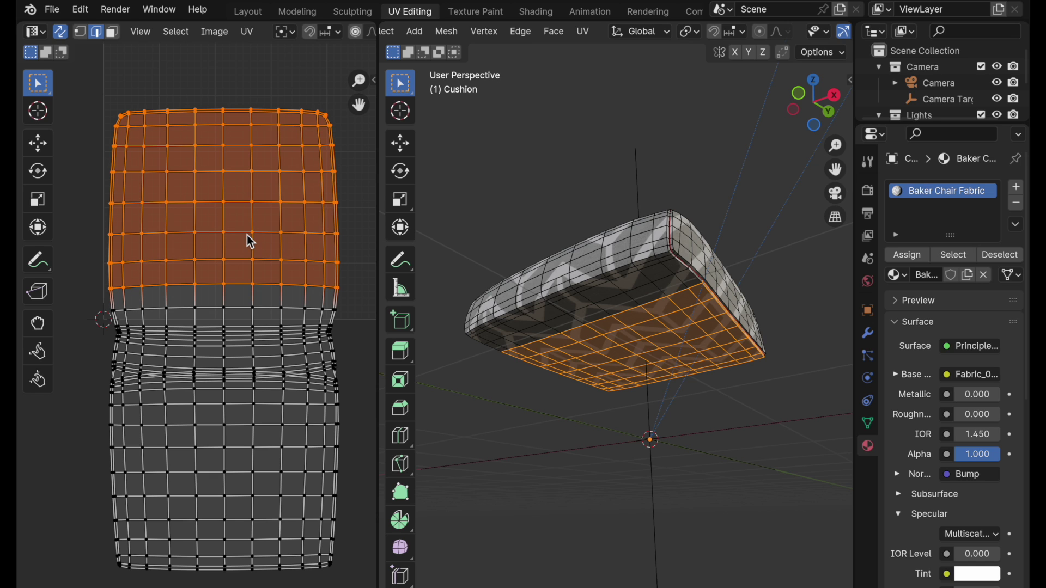
key(u)
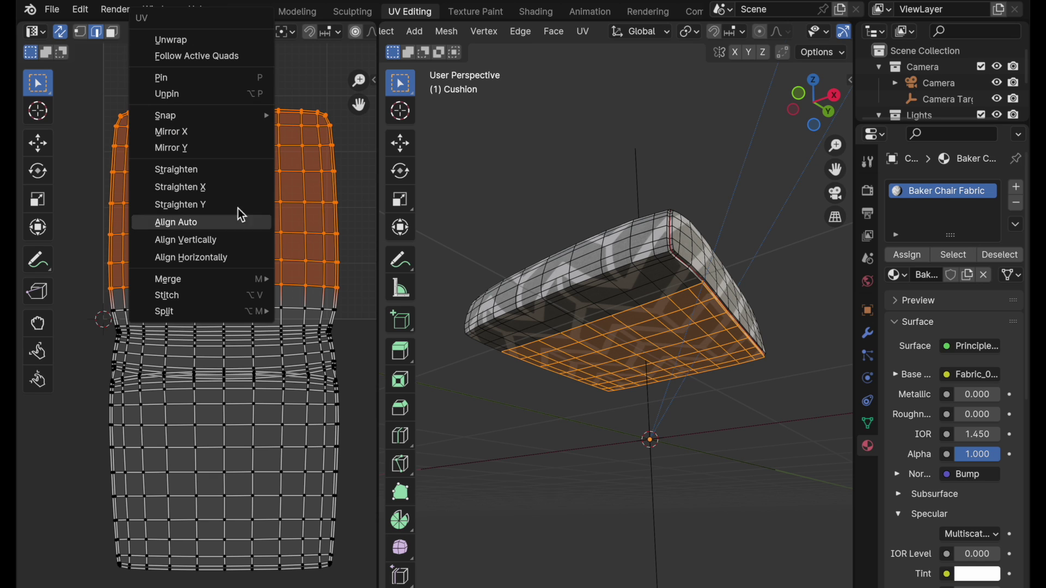
click(198, 81)
key(alt+a)
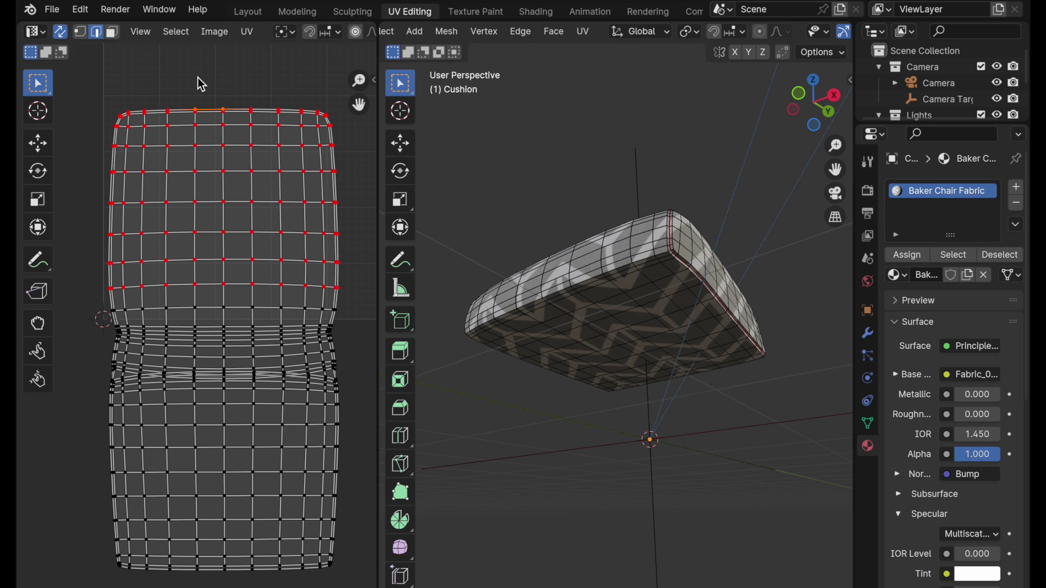
- Select the entire joined island and unwrap it again with the upper section pinned, then clear the selection
drag(82, 94, 359, 587)
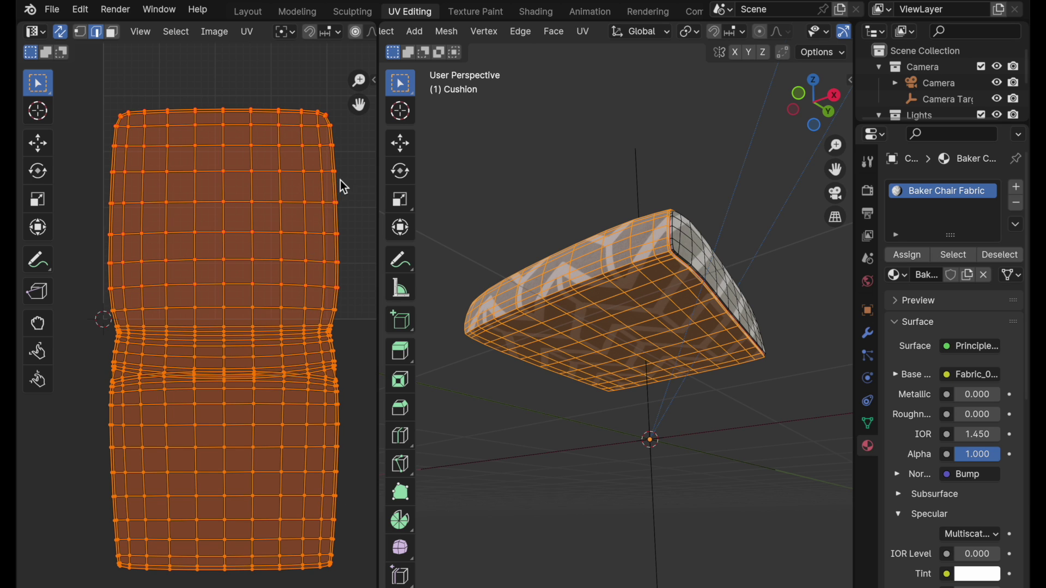
key(u)
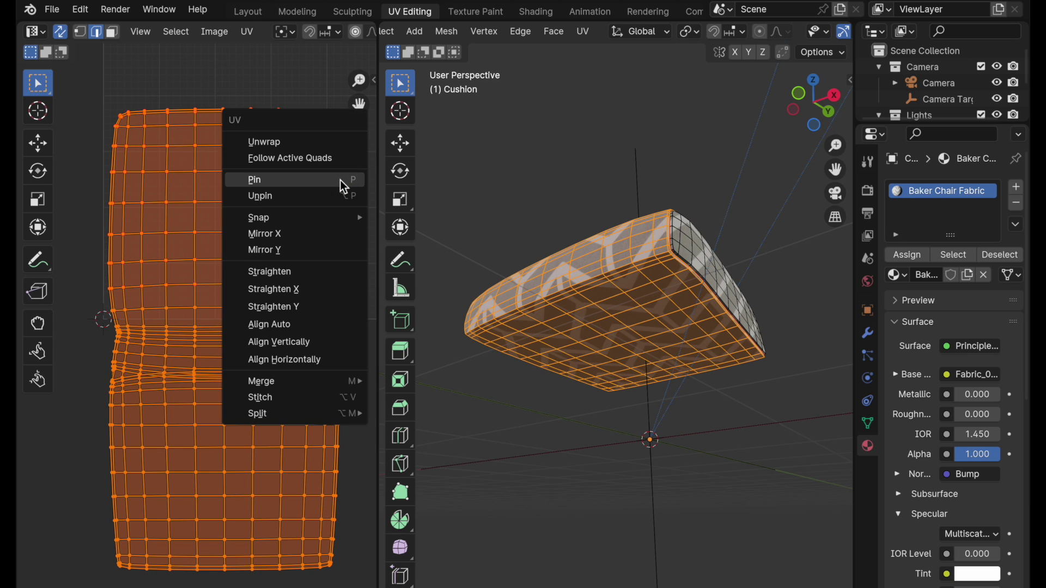
click(329, 140)
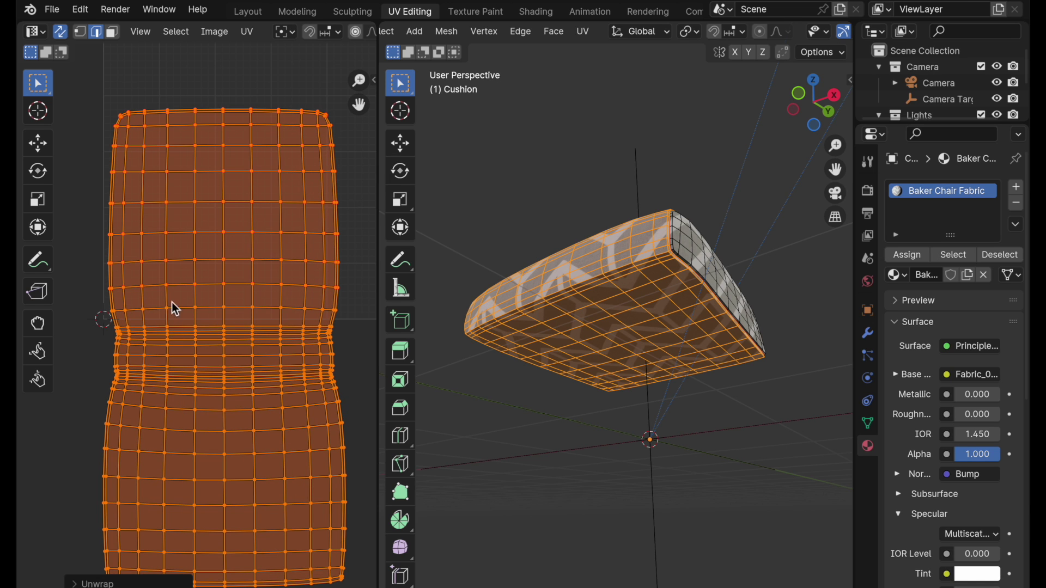
middle_drag(196, 377, 205, 322)
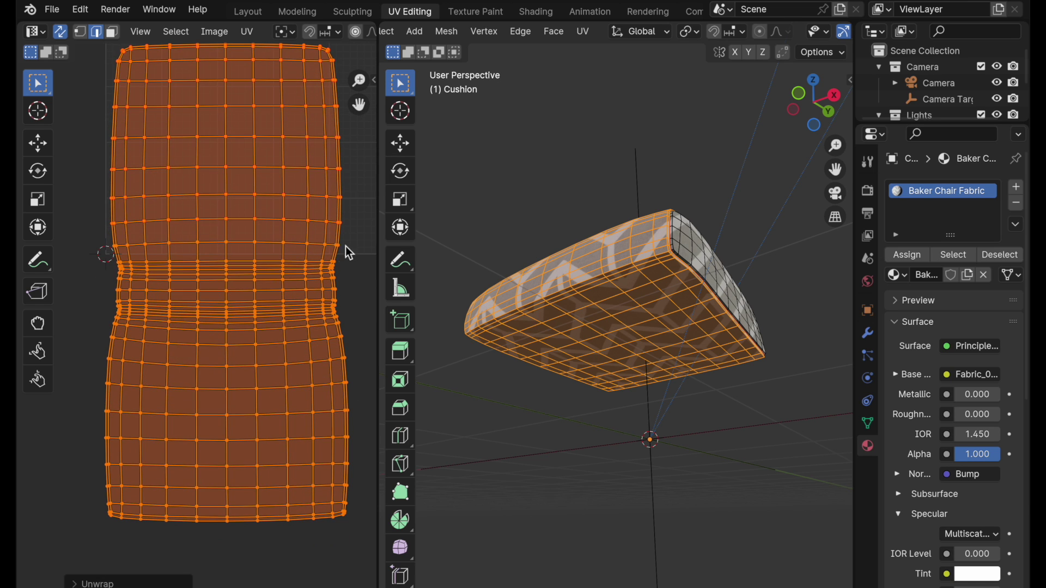
click(351, 307)
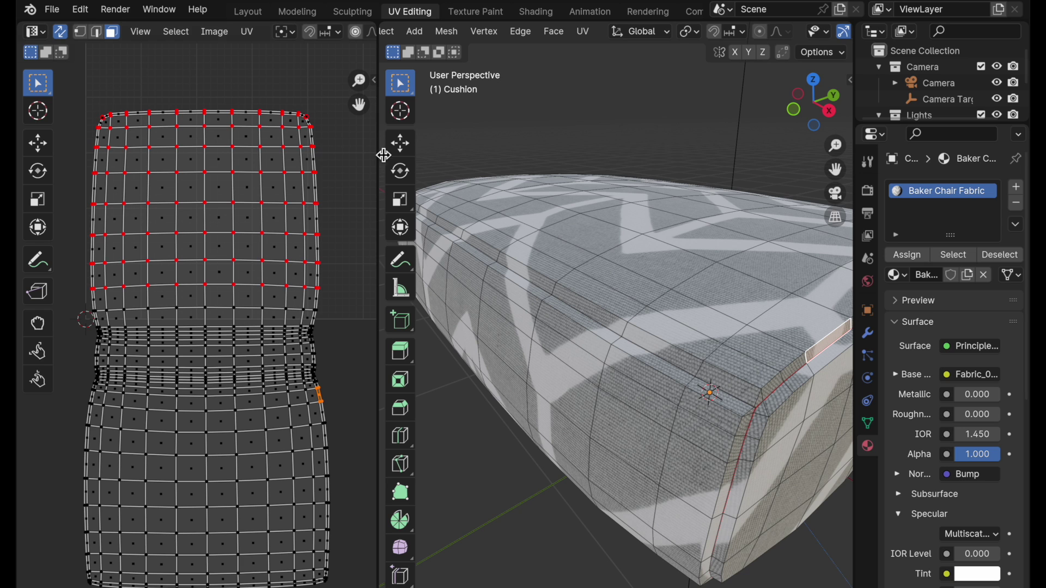
- Select the pinned upper section of the joined island, unpin its UVs, and deselect it
drag(324, 94, 54, 301)
right_click(175, 127)
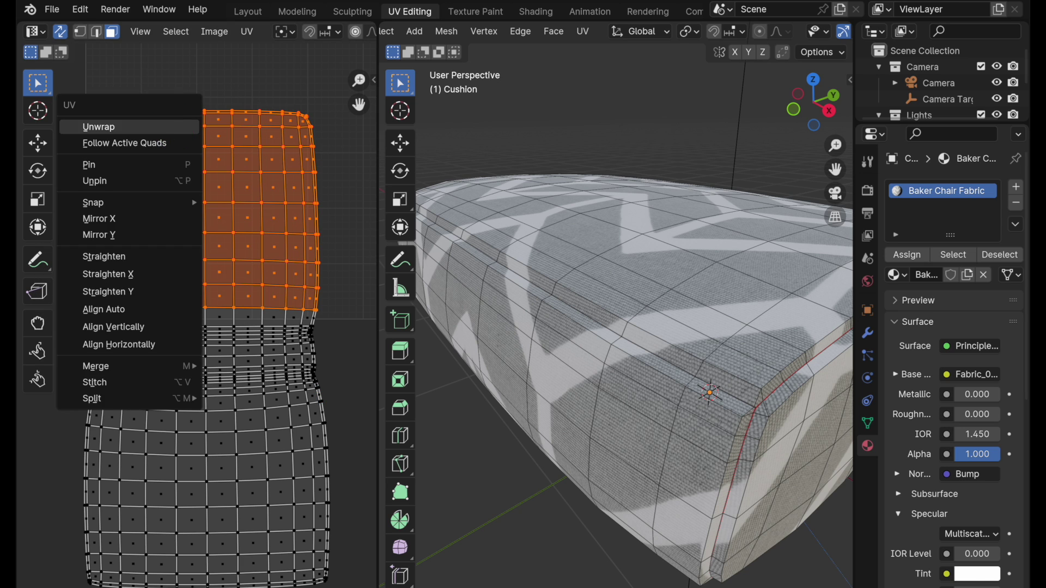
click(162, 181)
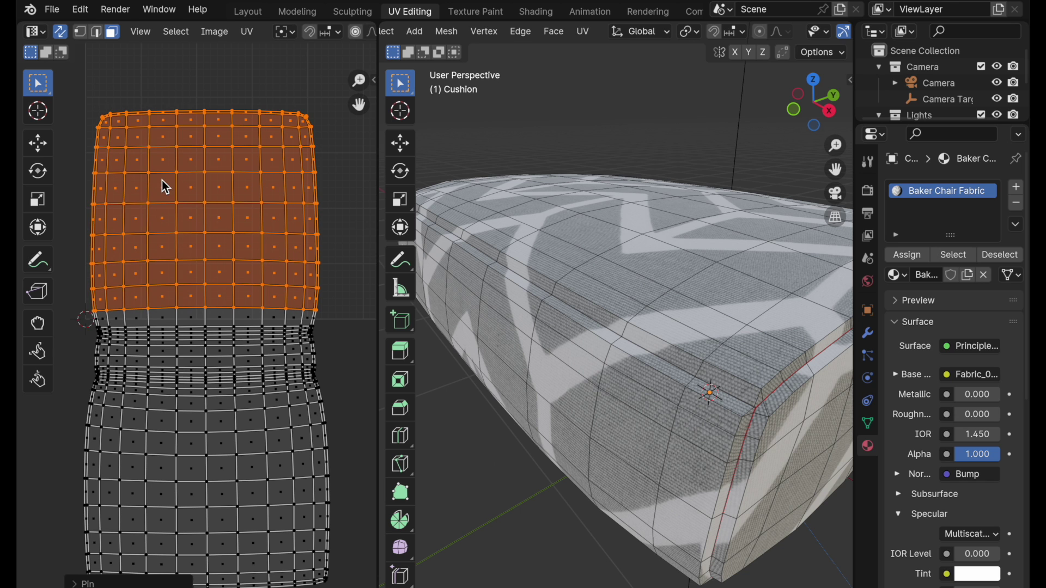
click(165, 81)
- Switch to UV vertex selection and select the three narrow side islands beside the joined island
scroll(228, 218, down, 5)
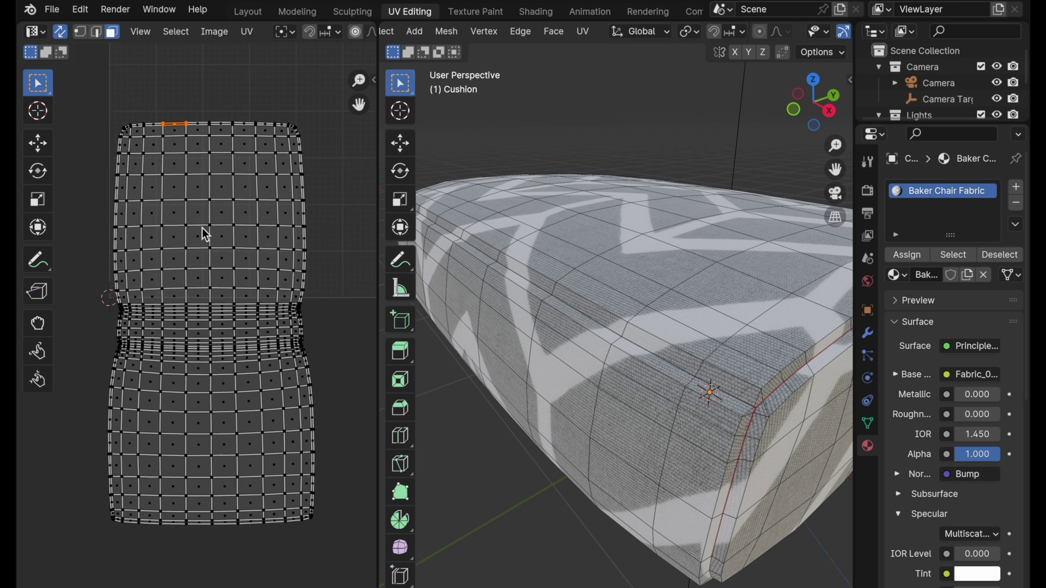
middle_drag(308, 254, 242, 342)
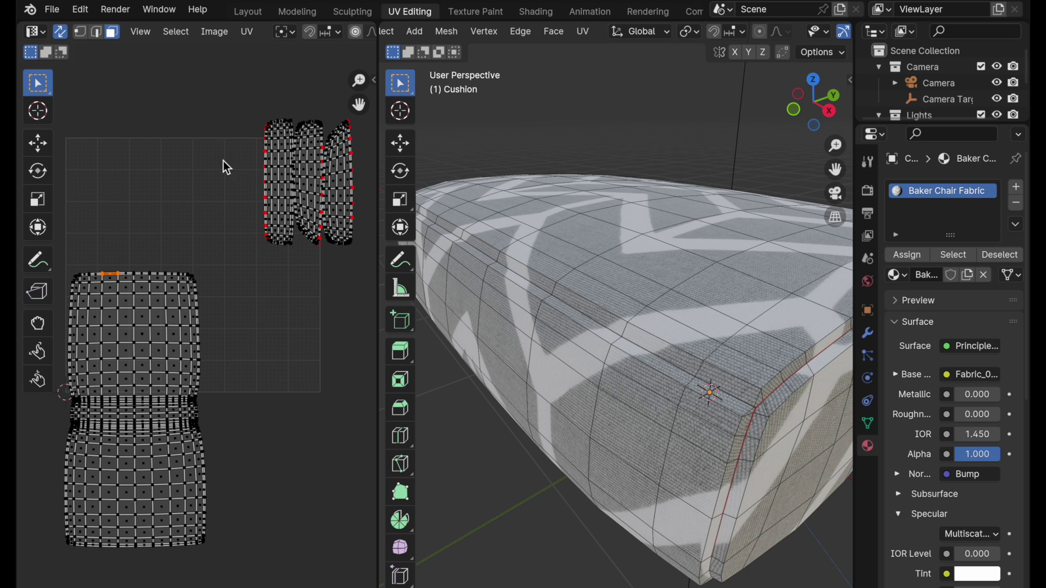
click(81, 32)
drag(235, 94, 385, 289)
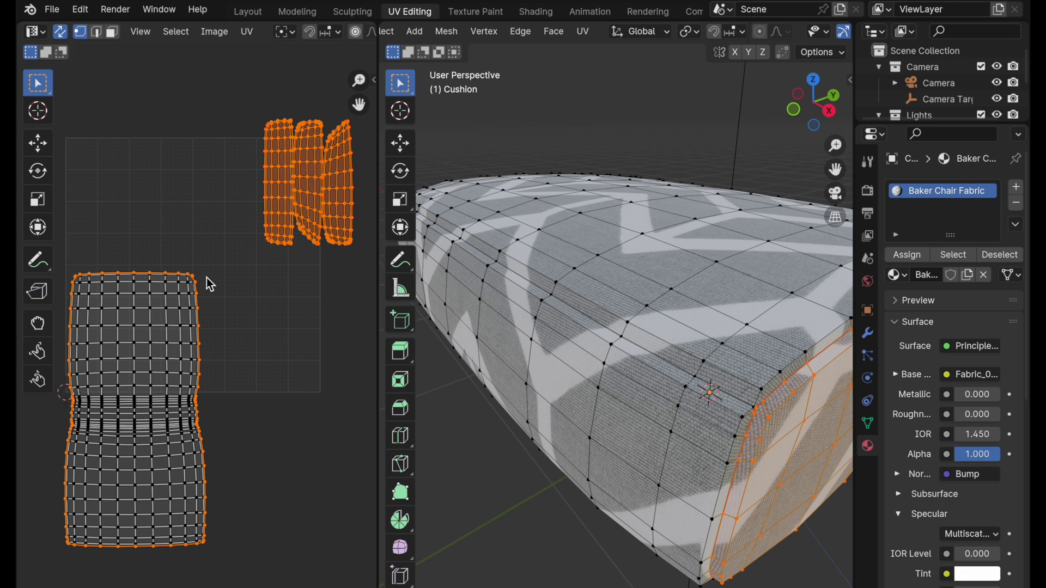
- Unpin the UVs of the three narrow side islands and clear the selection
click(60, 31)
right_click(194, 210)
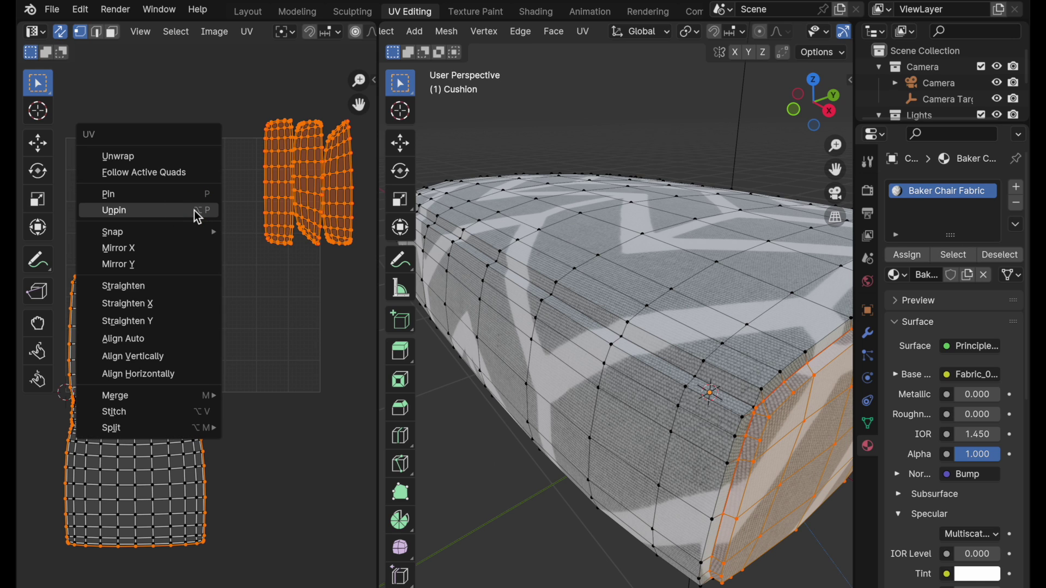
click(194, 211)
click(193, 208)
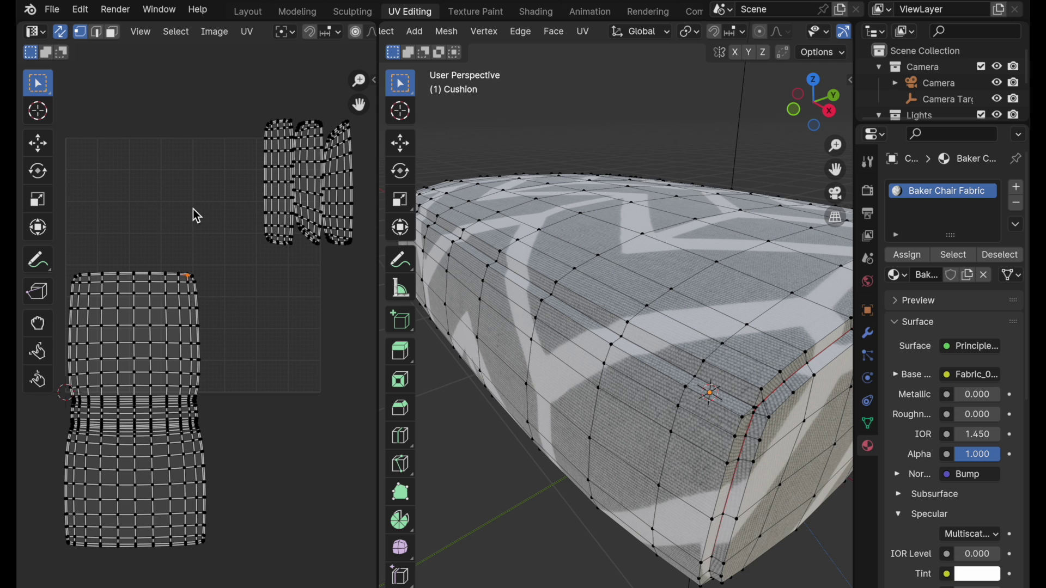
- Select the seam edges along one side of the cushion's top and stitch the matching side island to the joined island's lower section
scroll(233, 303, up, 2)
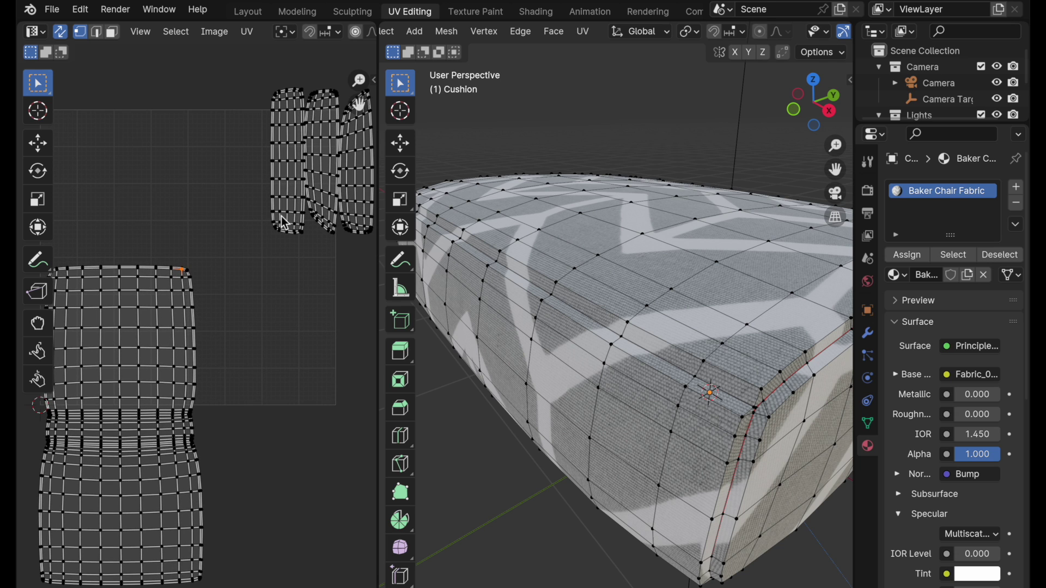
scroll(258, 235, right, 2)
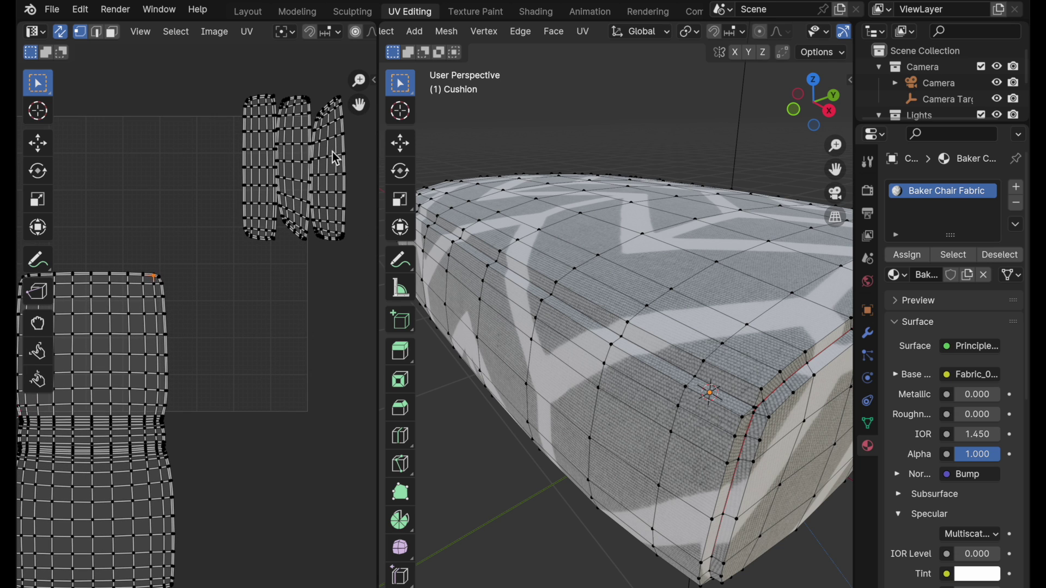
middle_drag(171, 276, 220, 256)
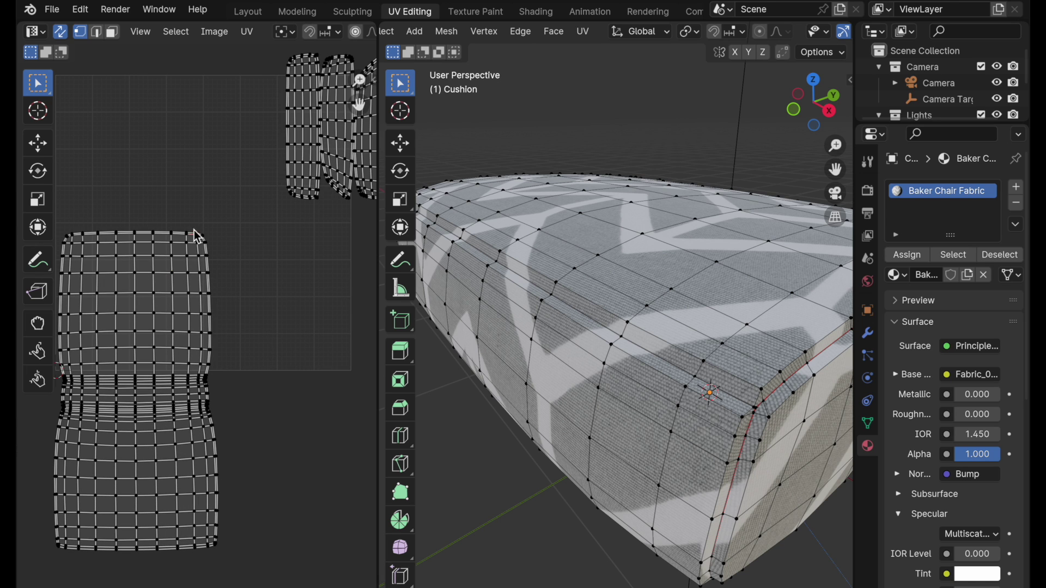
middle_drag(550, 362, 638, 355)
key(2)
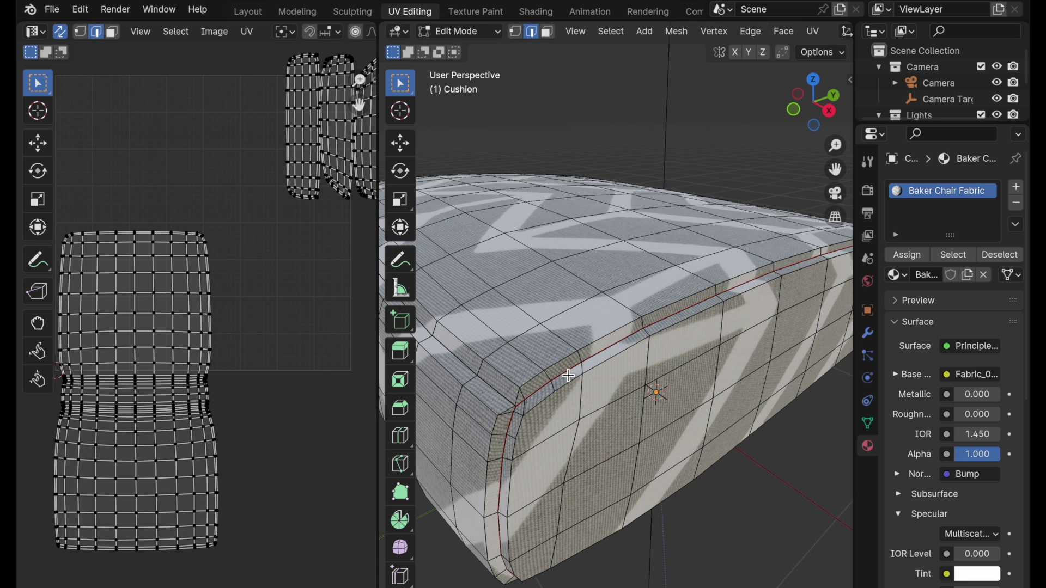
alt+click(566, 373)
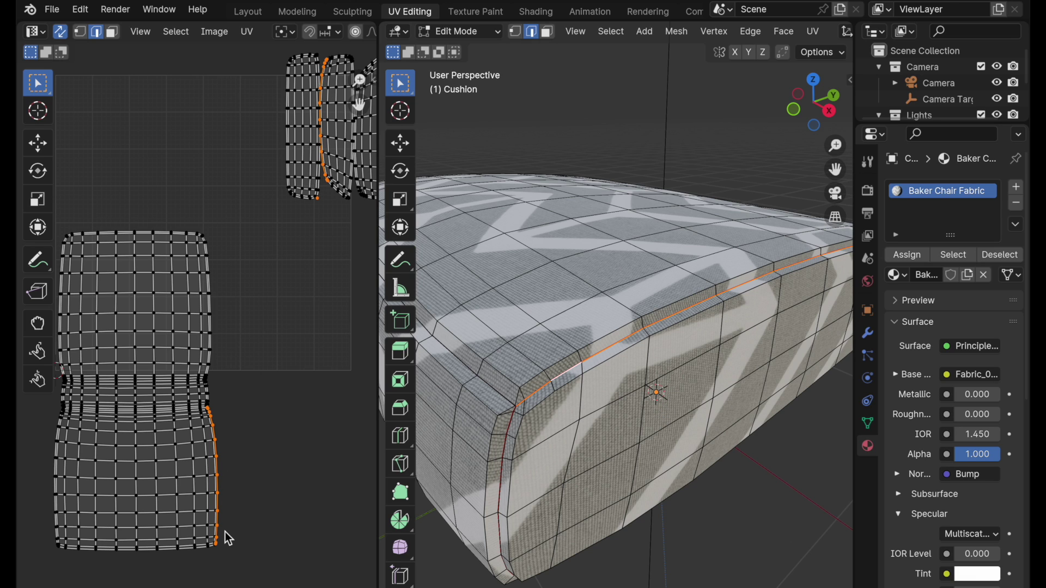
right_click(123, 132)
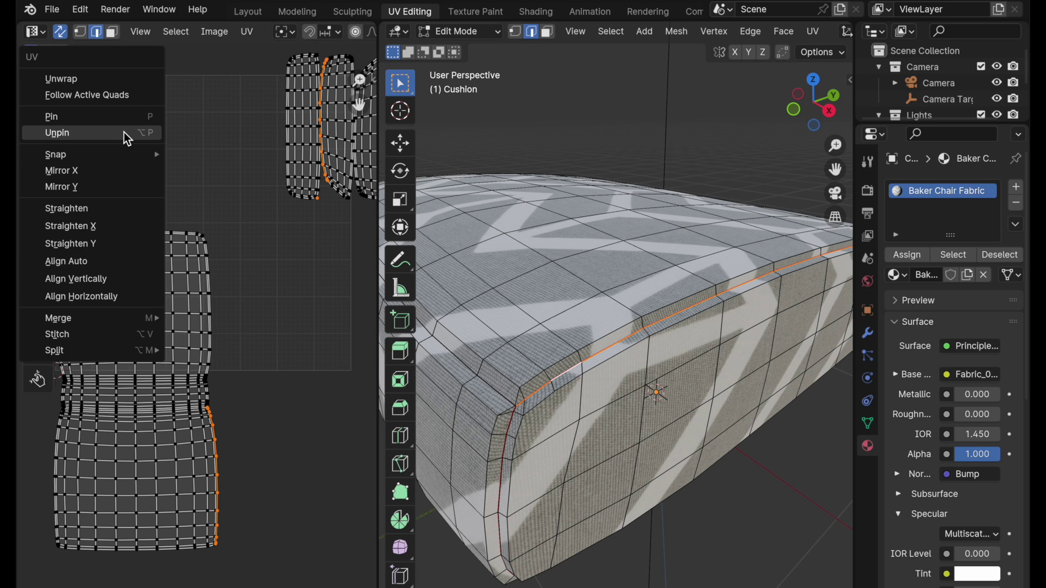
click(126, 335)
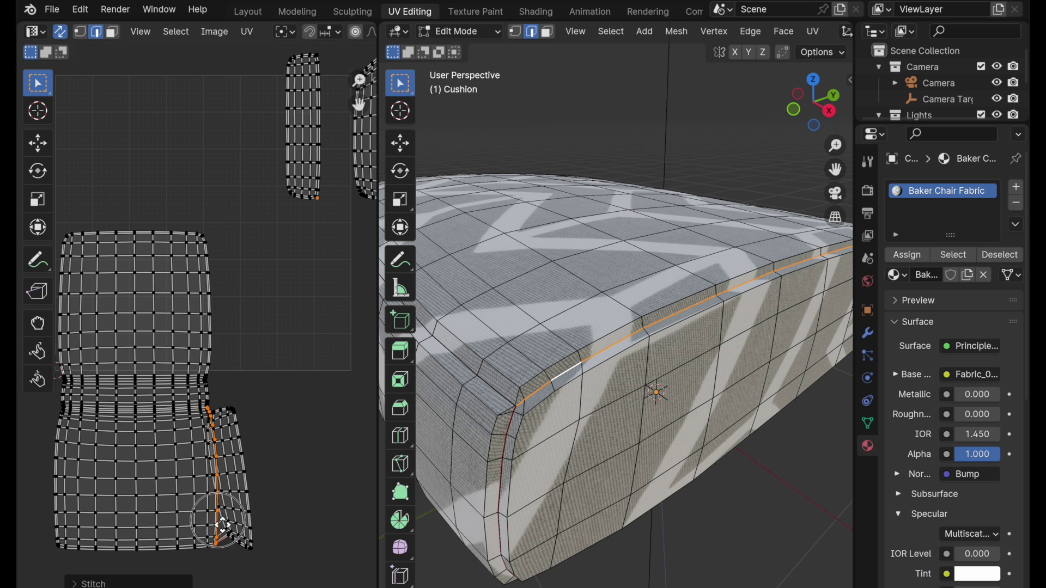
- Select the upper seam edges on the cushion's opposite side and stitch that side island to the lower section's other border
scroll(284, 387, up, 5)
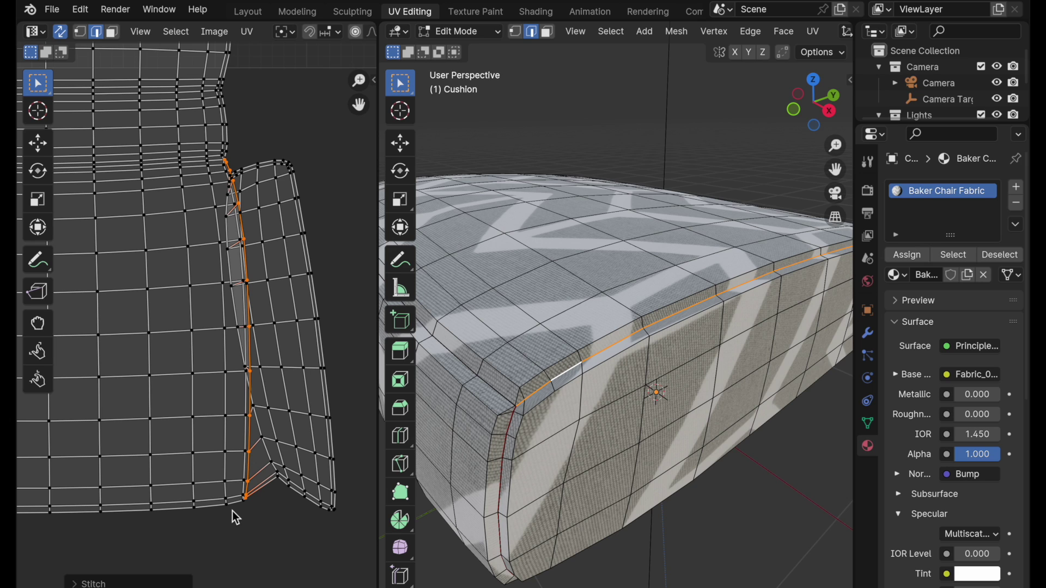
scroll(276, 264, down, 6)
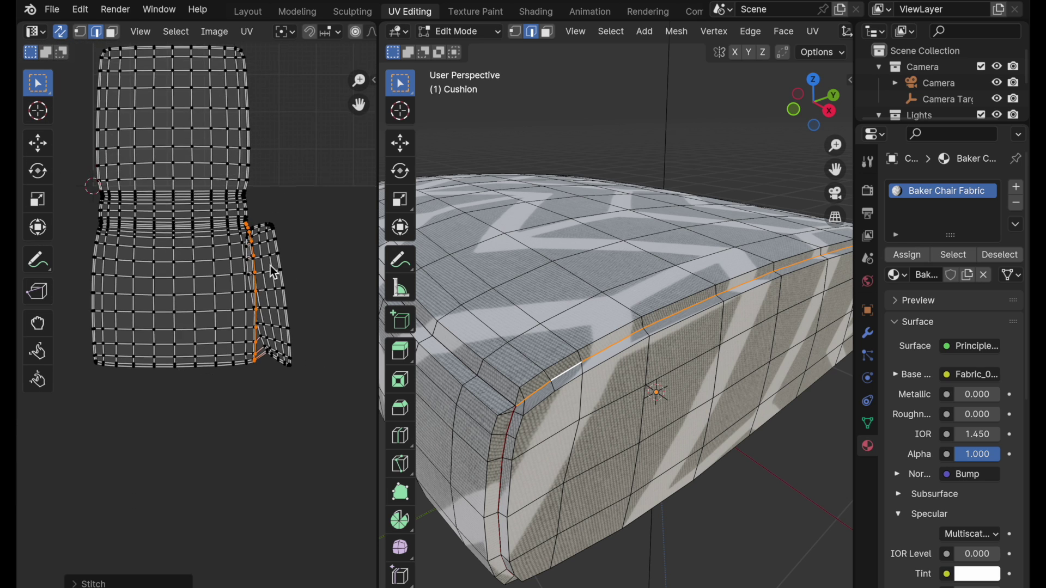
scroll(659, 257, down, 3)
scroll(554, 327, up, 6)
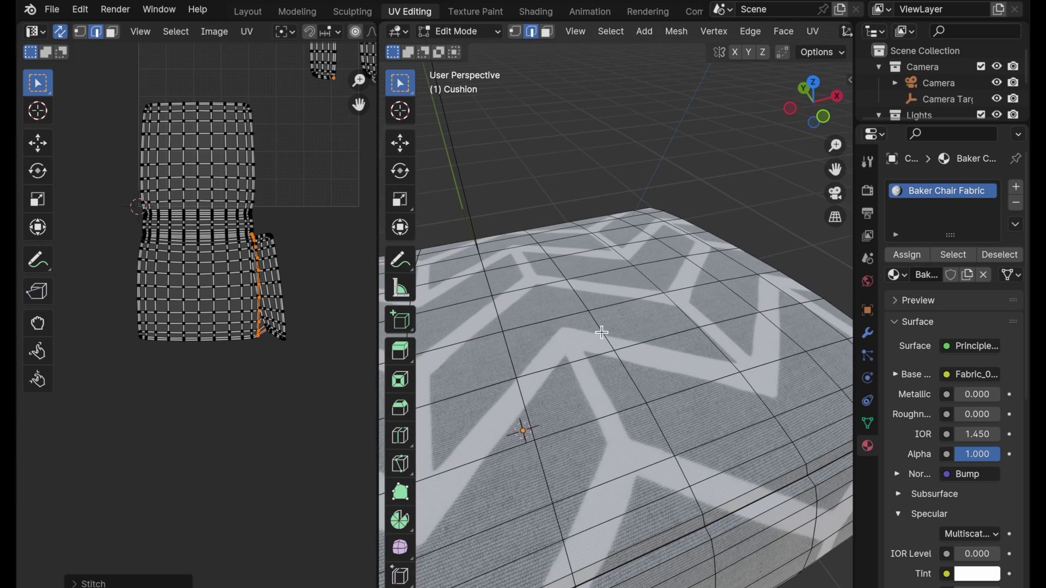
middle_drag(554, 327, 610, 347)
scroll(610, 347, down, 5)
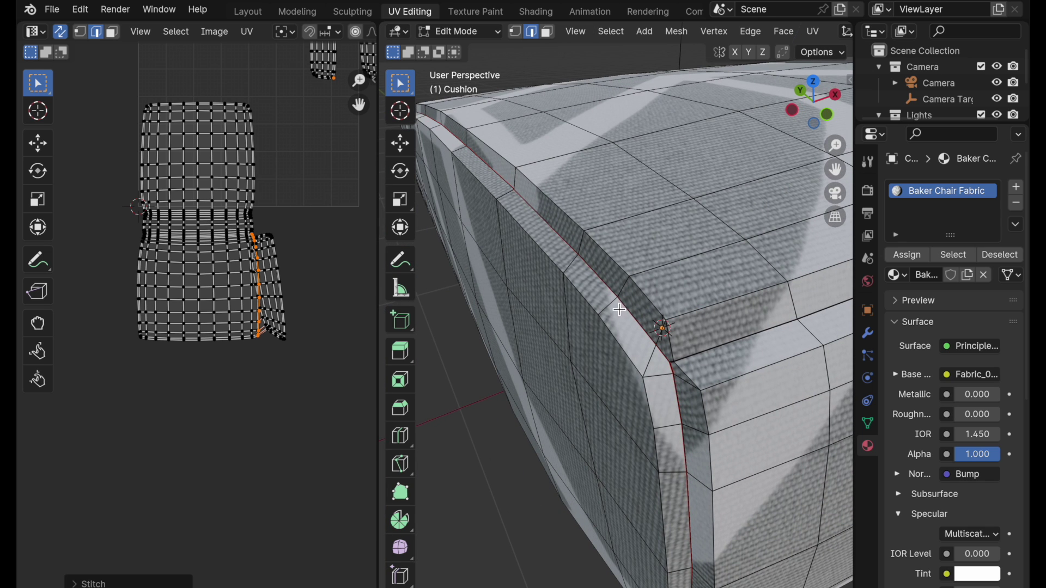
alt+click(630, 315)
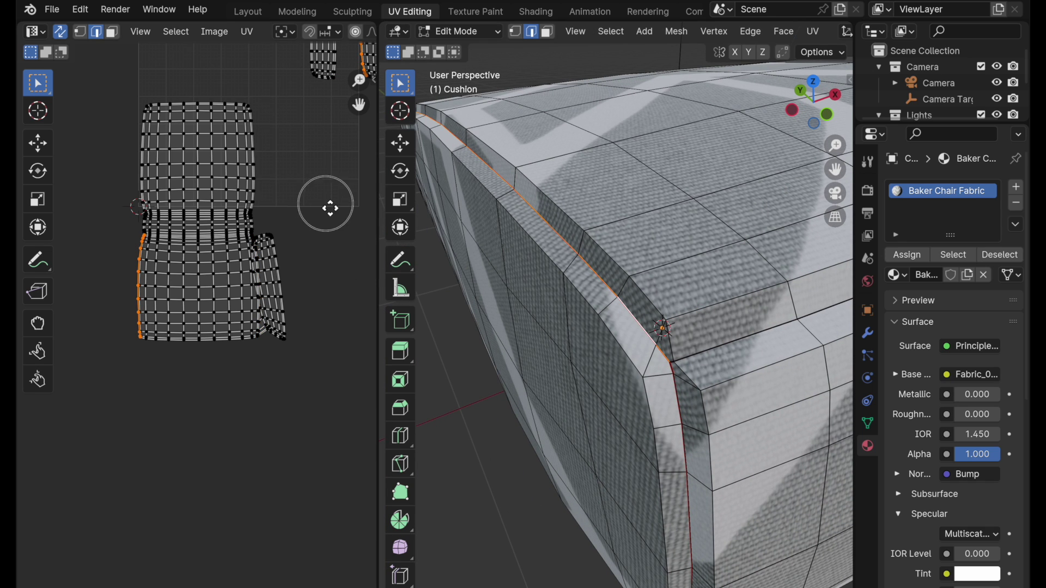
middle_drag(330, 210, 279, 371)
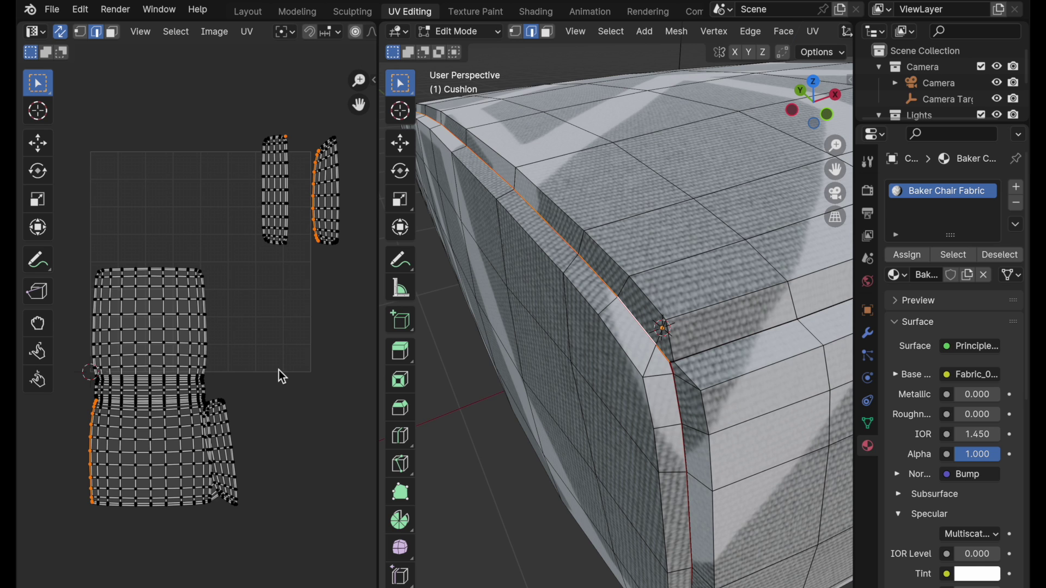
key(u)
click(279, 372)
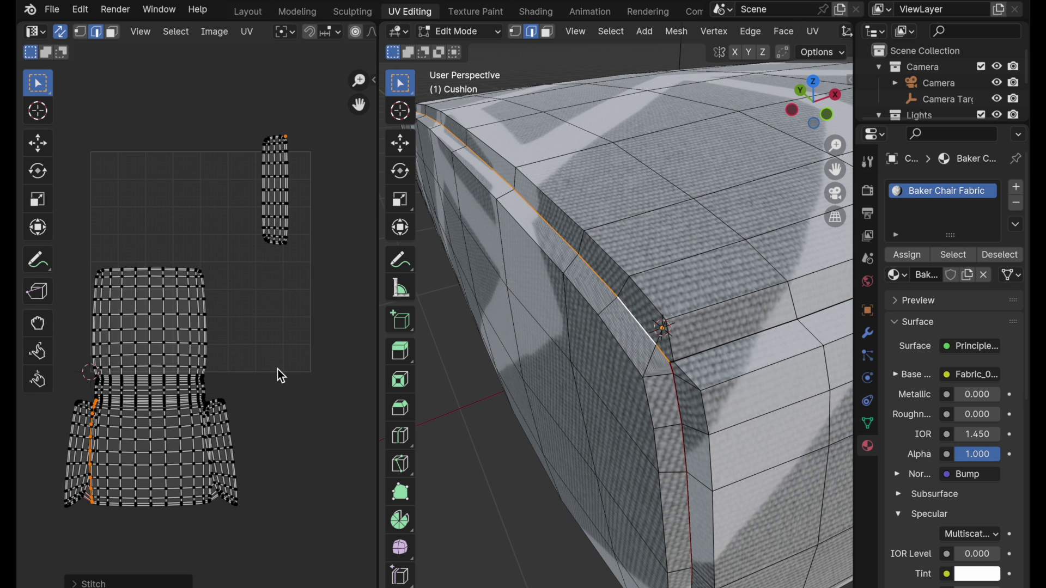
- Select the central vertical edge line running the full length of the joined island and pin its UVs
middle_drag(278, 373, 333, 353)
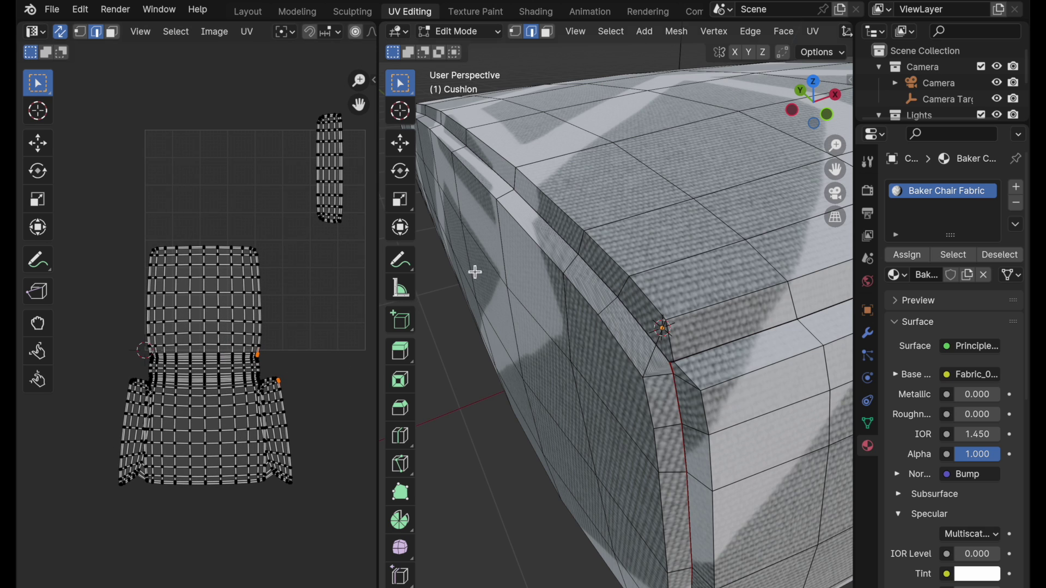
middle_drag(474, 273, 595, 257)
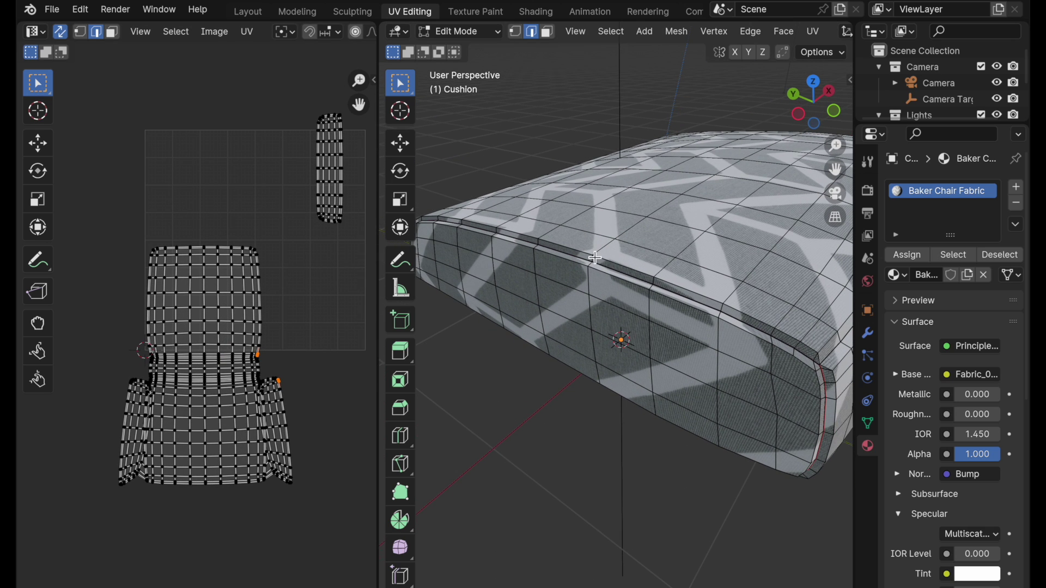
scroll(257, 384, up, 2)
middle_drag(257, 384, 245, 296)
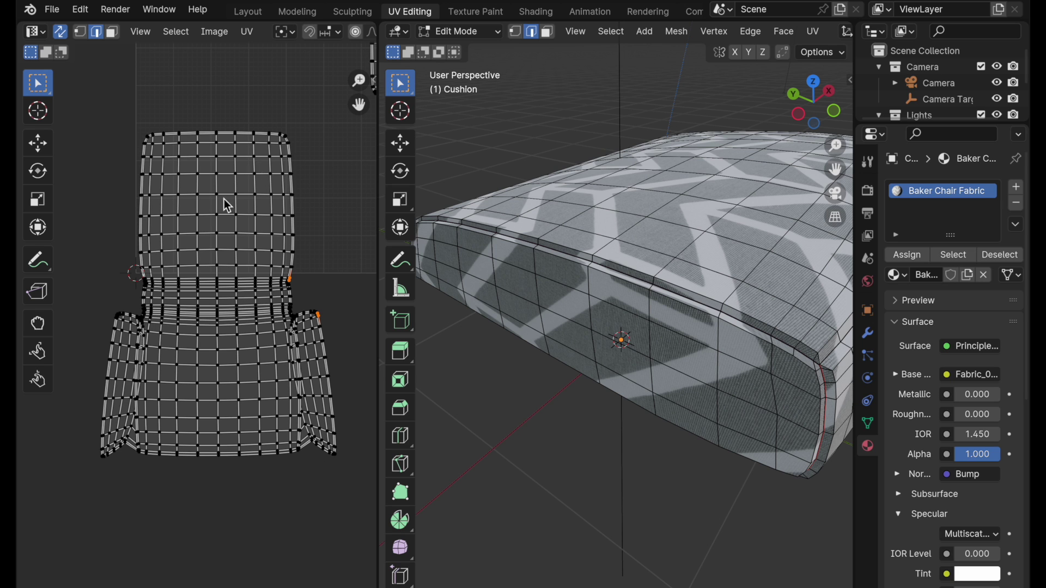
scroll(223, 190, up, 2)
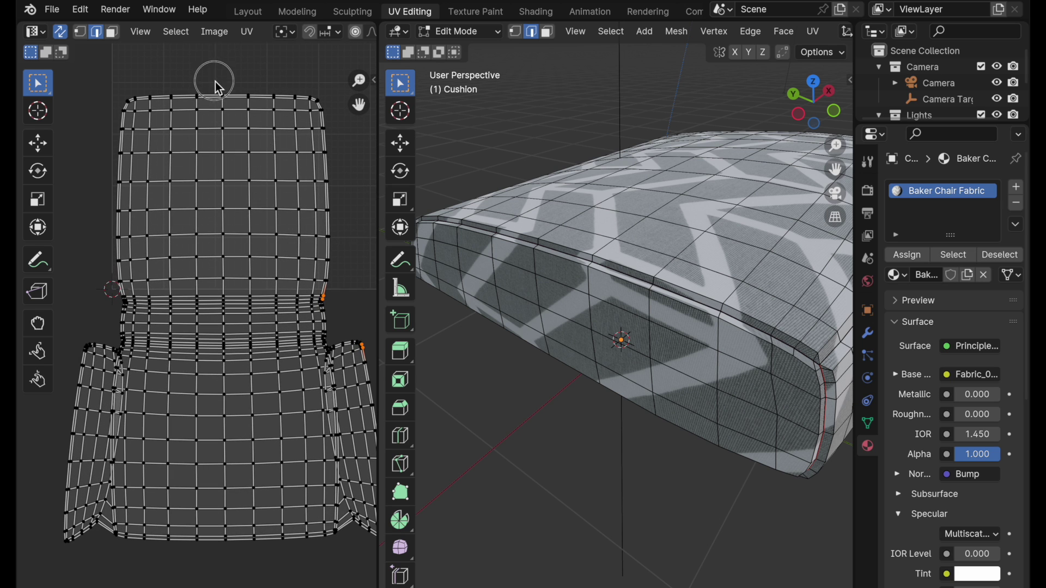
drag(213, 71, 239, 556)
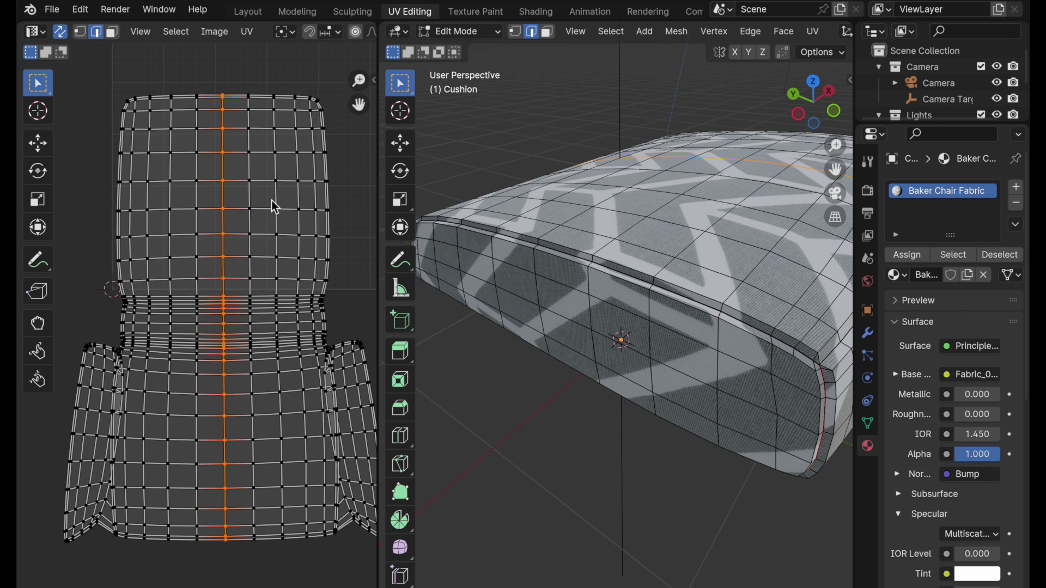
key(u)
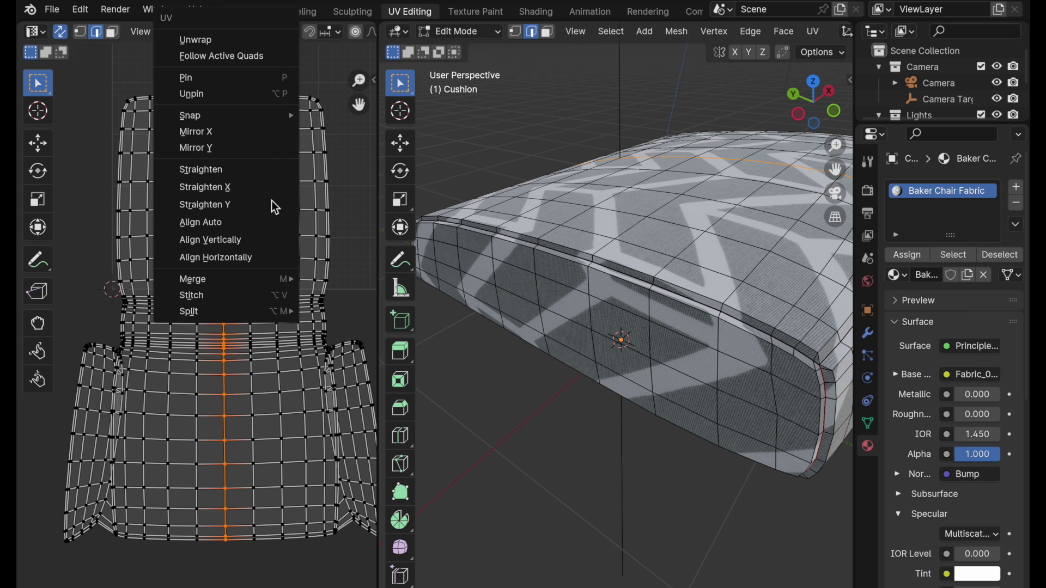
click(247, 79)
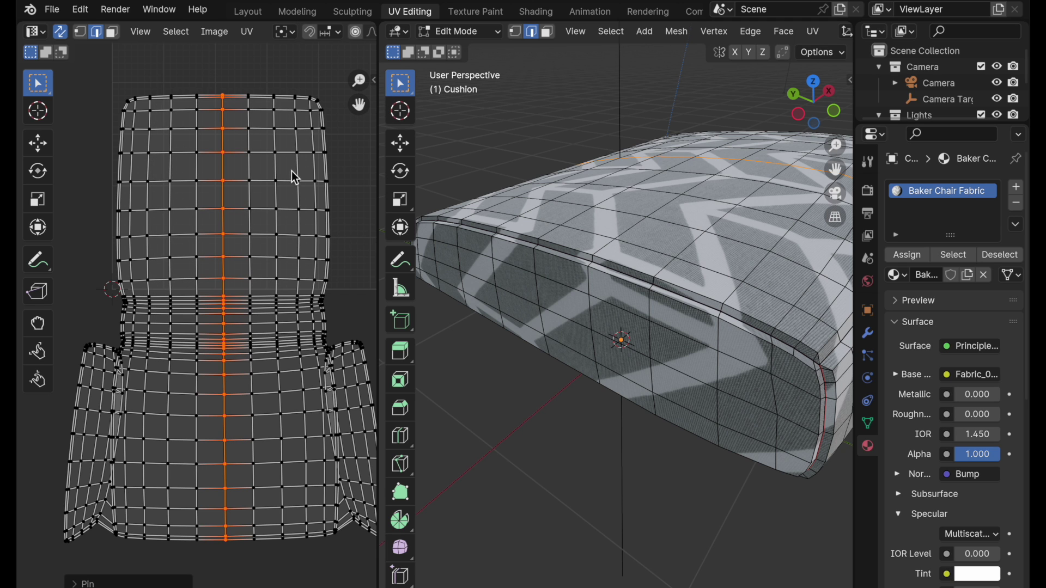
- Select all faces of the joined island with its two side flaps, unwrap it around the pinned center line, and clear the selection
key(e)
scroll(291, 204, down, 3)
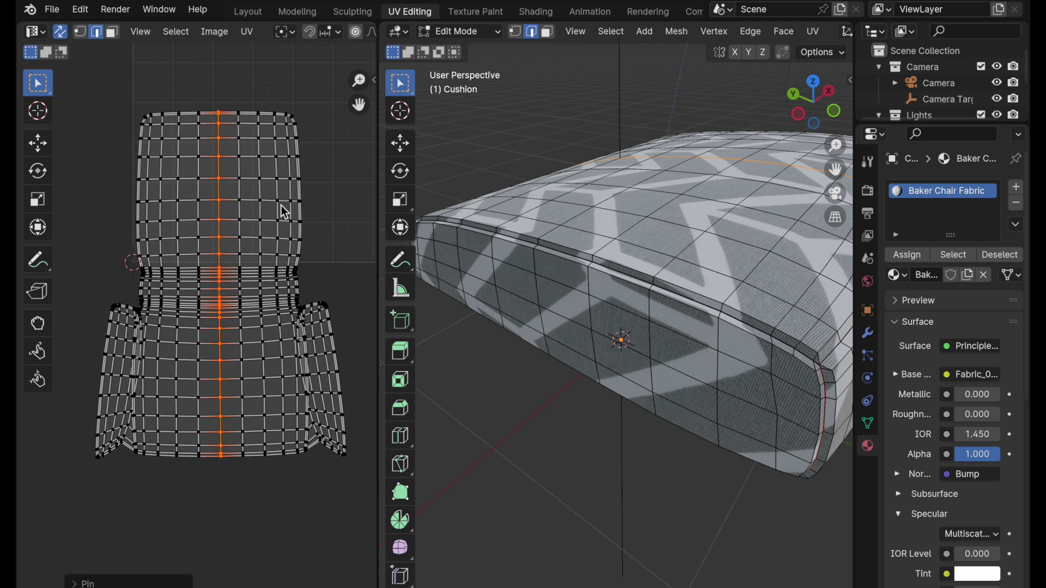
click(111, 32)
drag(86, 83, 348, 454)
middle_drag(349, 454, 257, 473)
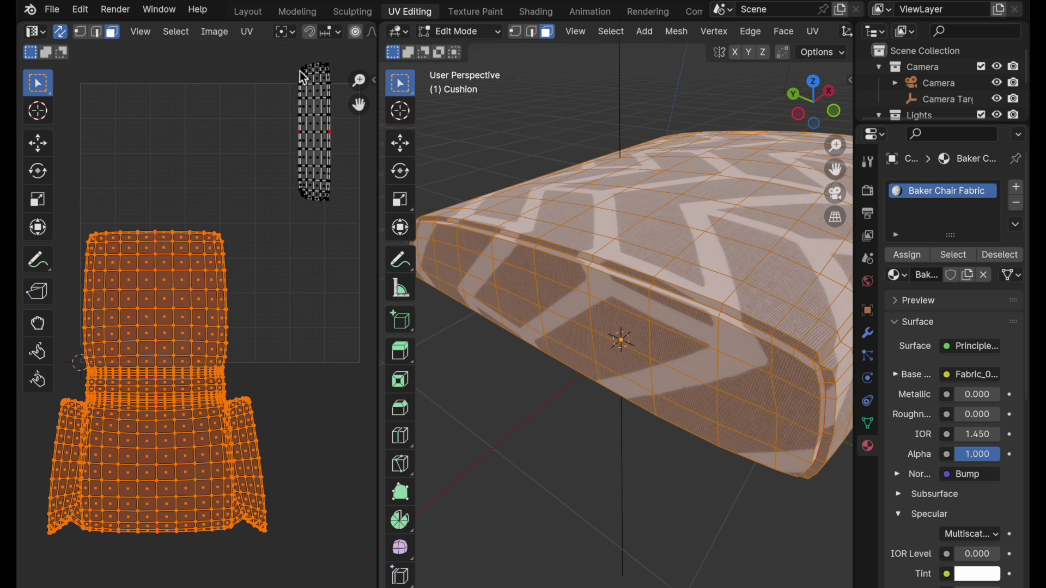
middle_drag(256, 267, 308, 200)
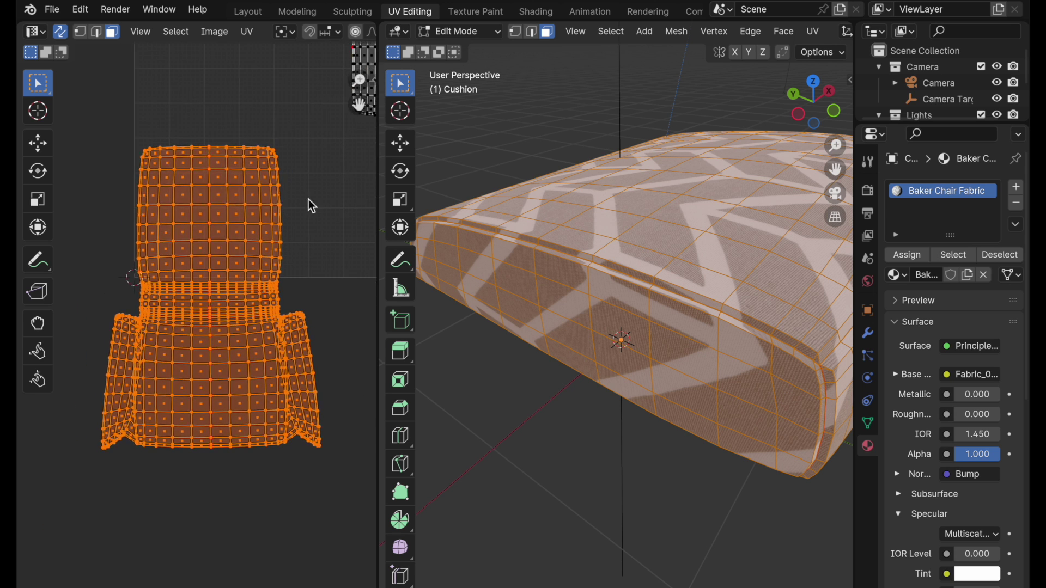
key(u)
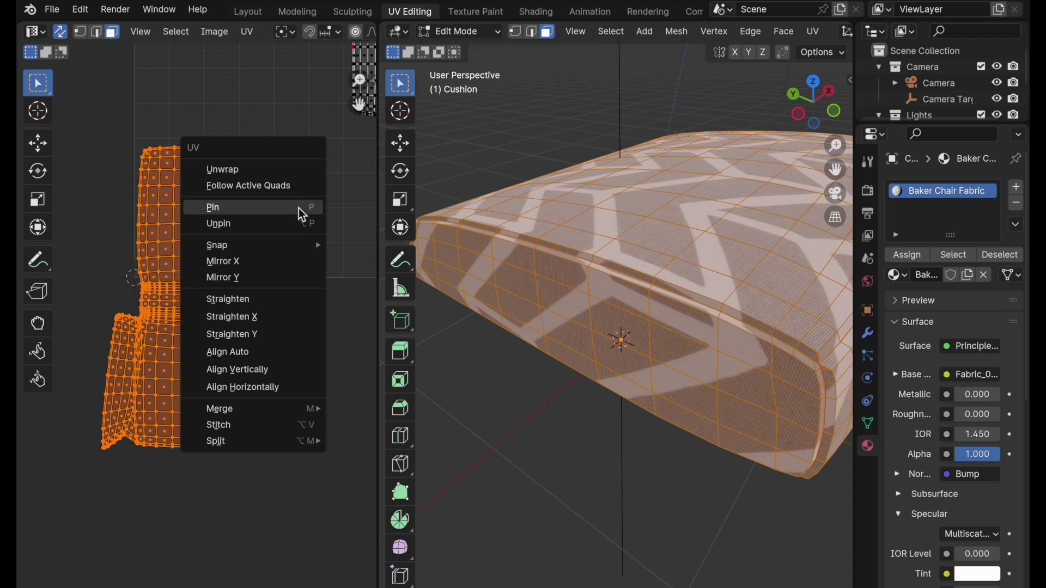
click(293, 170)
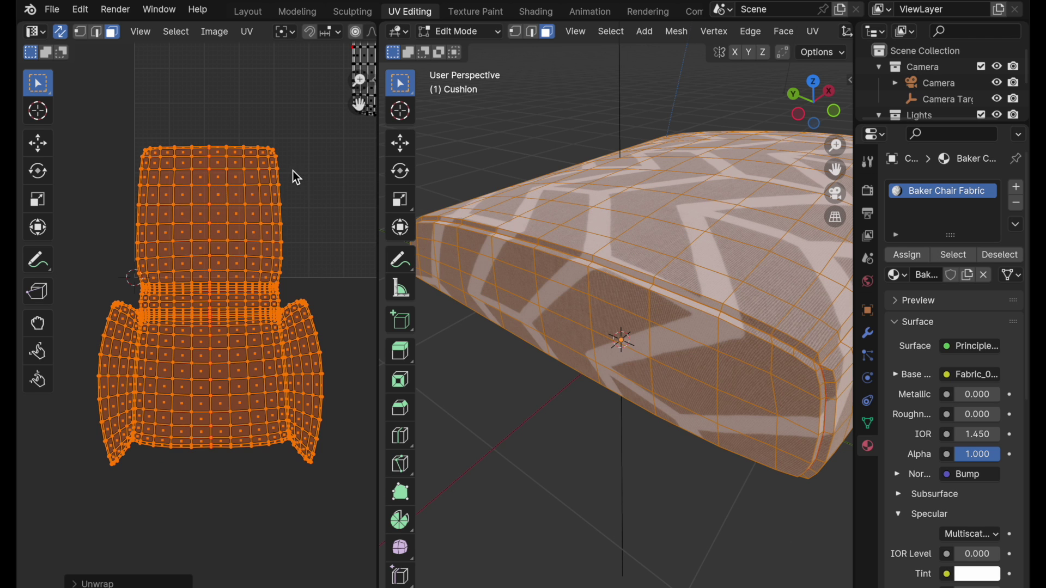
click(317, 233)
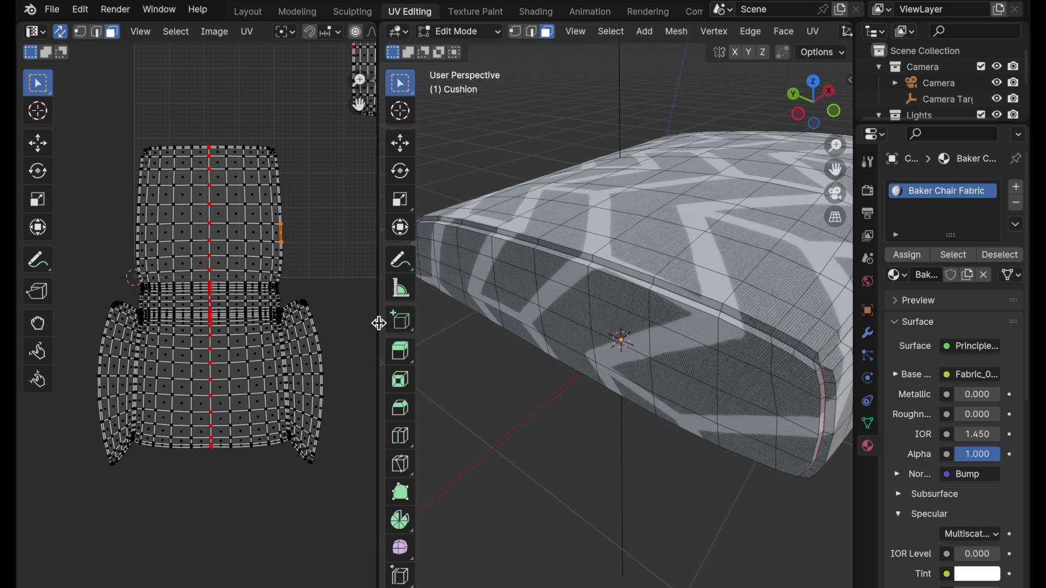
- Examine the re-unwrapped side flaps and how the fabric pattern runs across the cushion's side face
scroll(303, 382, up, 2)
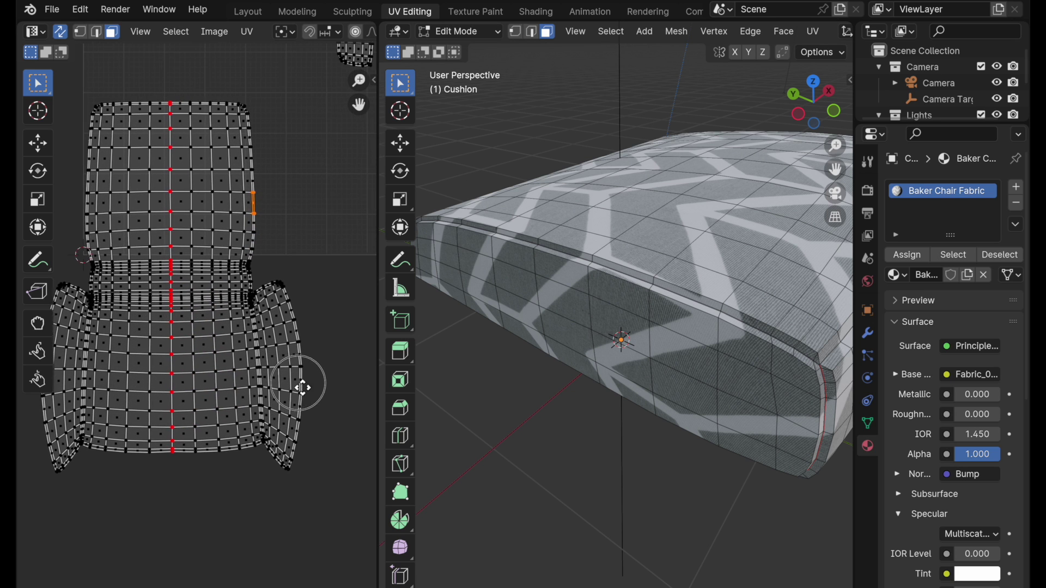
scroll(299, 381, up, 2)
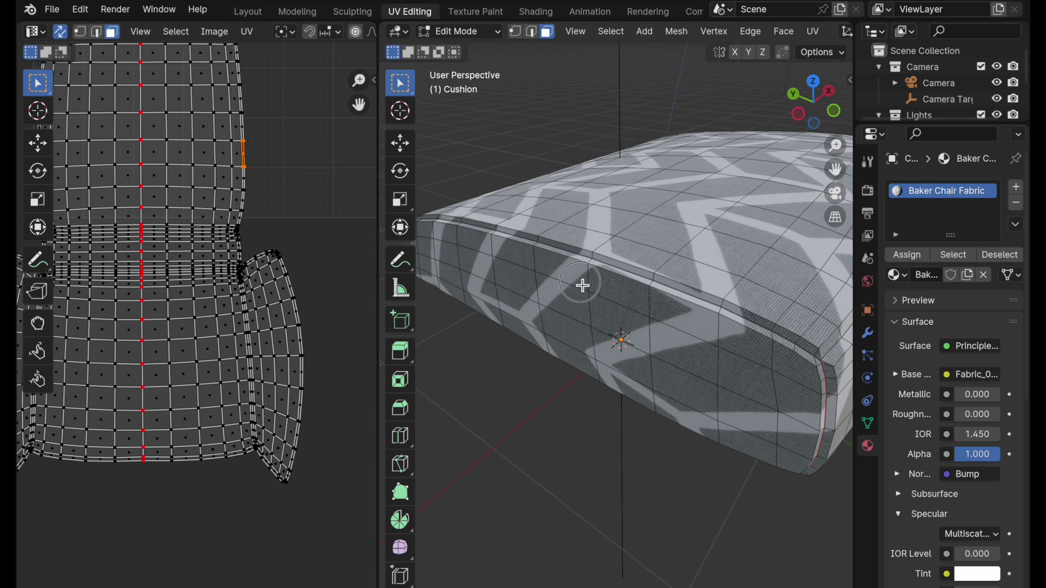
middle_drag(583, 284, 598, 264)
scroll(597, 263, down, 3)
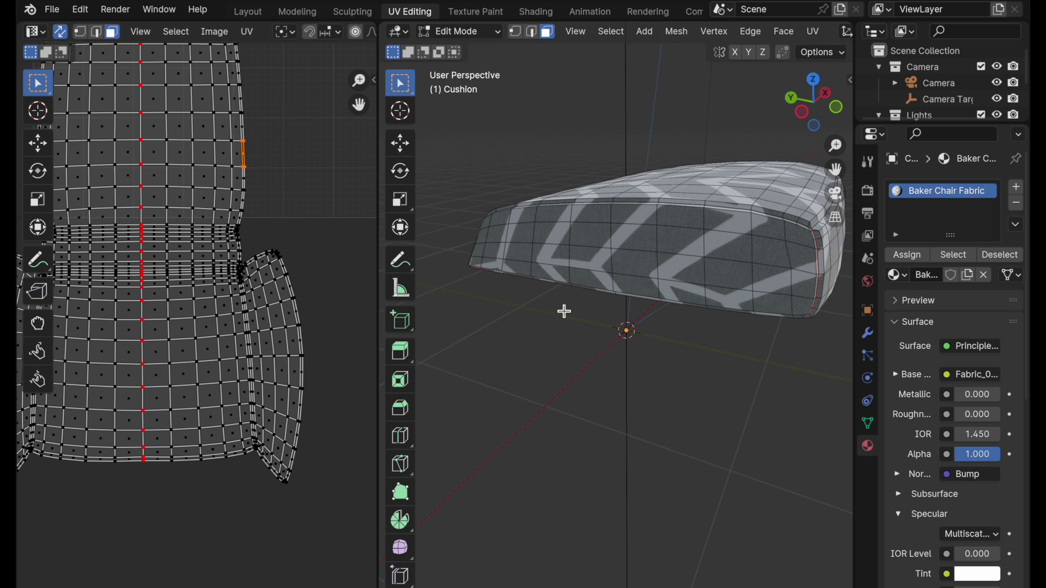
mouse_move(563, 310)
middle_down()
mouse_move(593, 303)
mouse_move(548, 313)
mouse_move(574, 295)
middle_up()
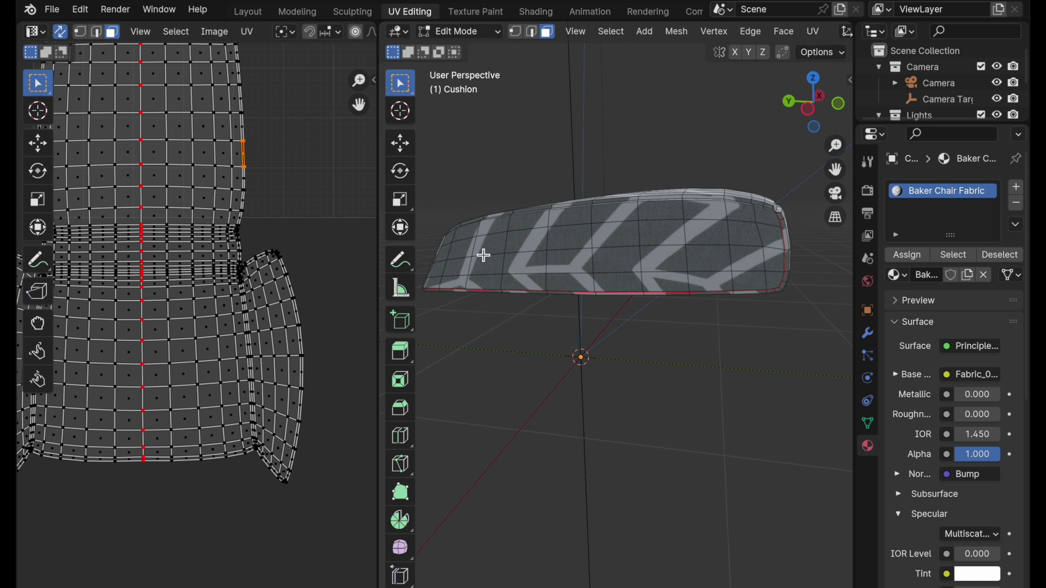
key(Home)
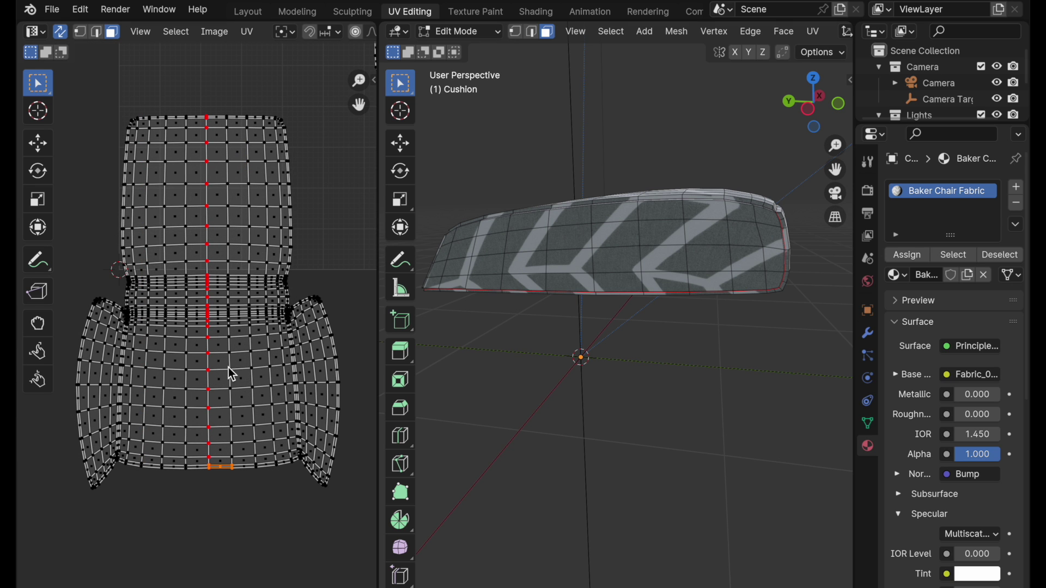
scroll(341, 403, up, 6)
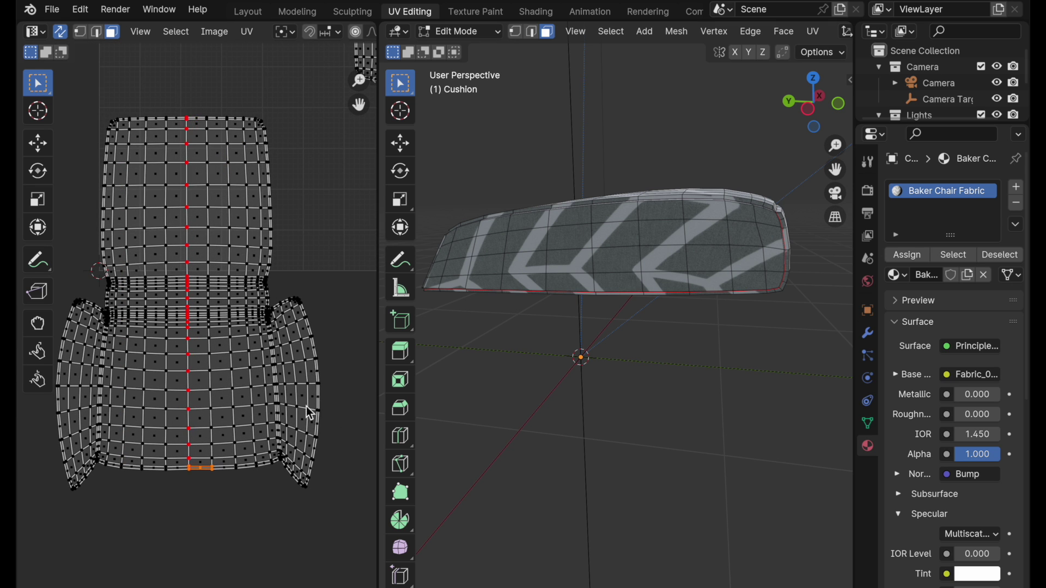
- Try to straighten the vertical edge line in the right side flap by scaling it with UV sync selection on
right_click(331, 352)
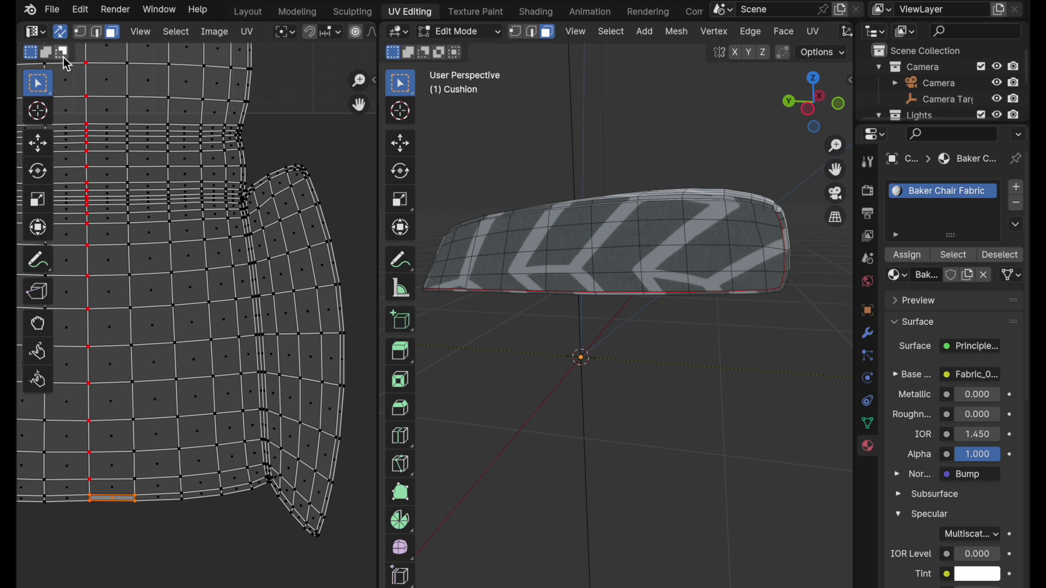
middle_drag(337, 163, 285, 259)
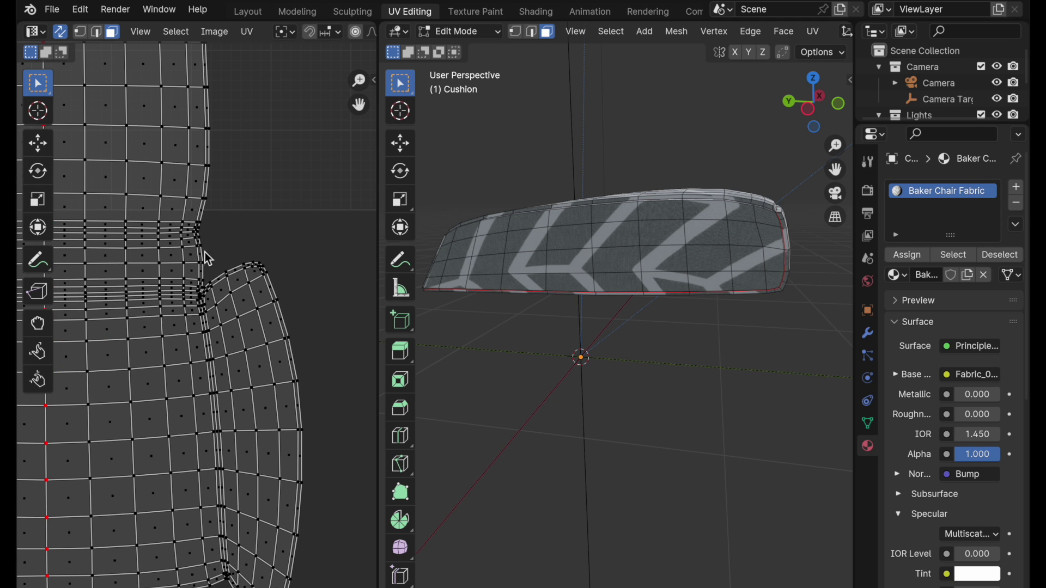
click(96, 35)
alt+click(256, 414)
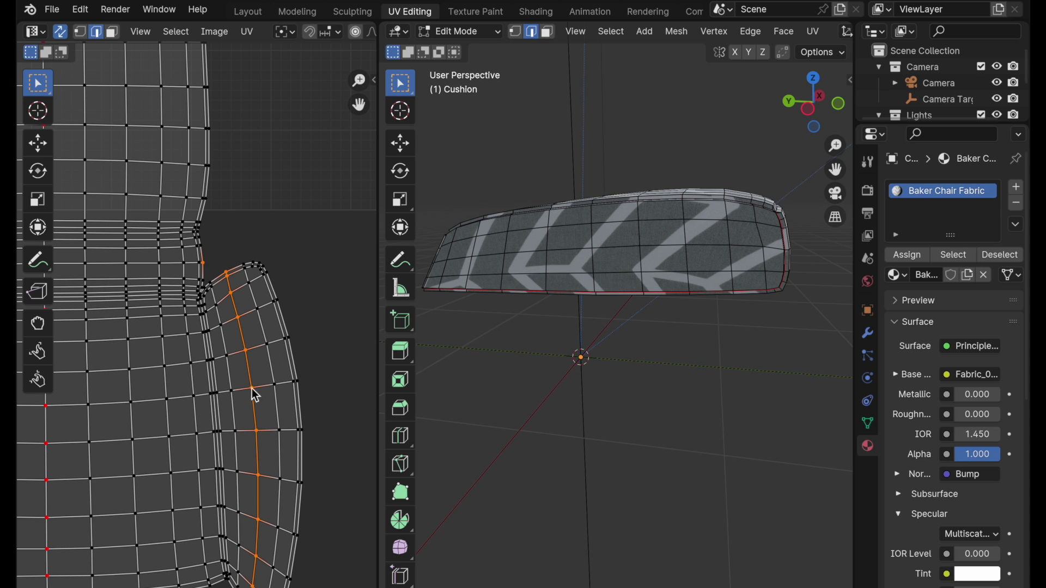
scroll(210, 273, up, 4)
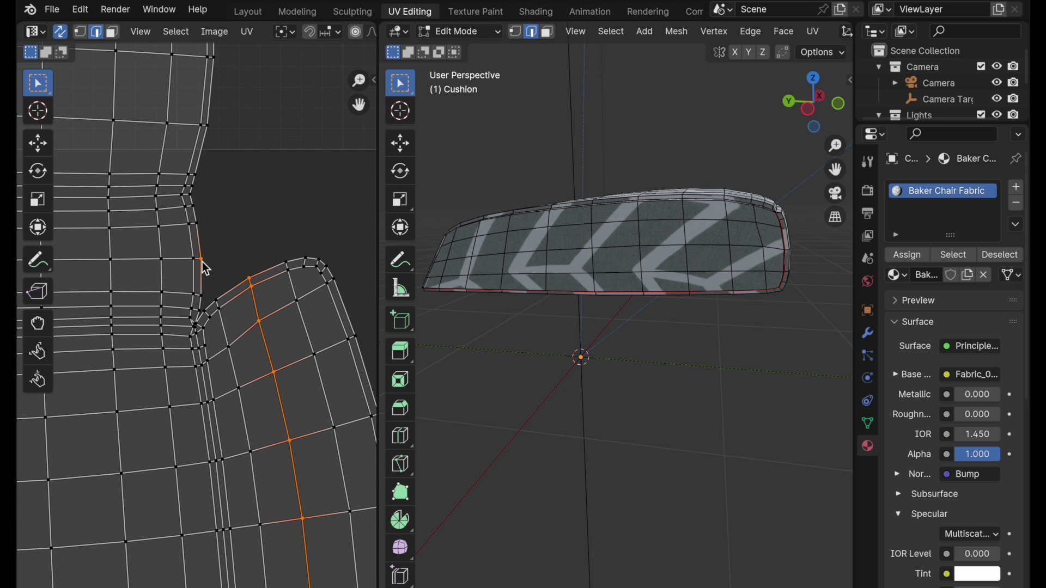
key(g)
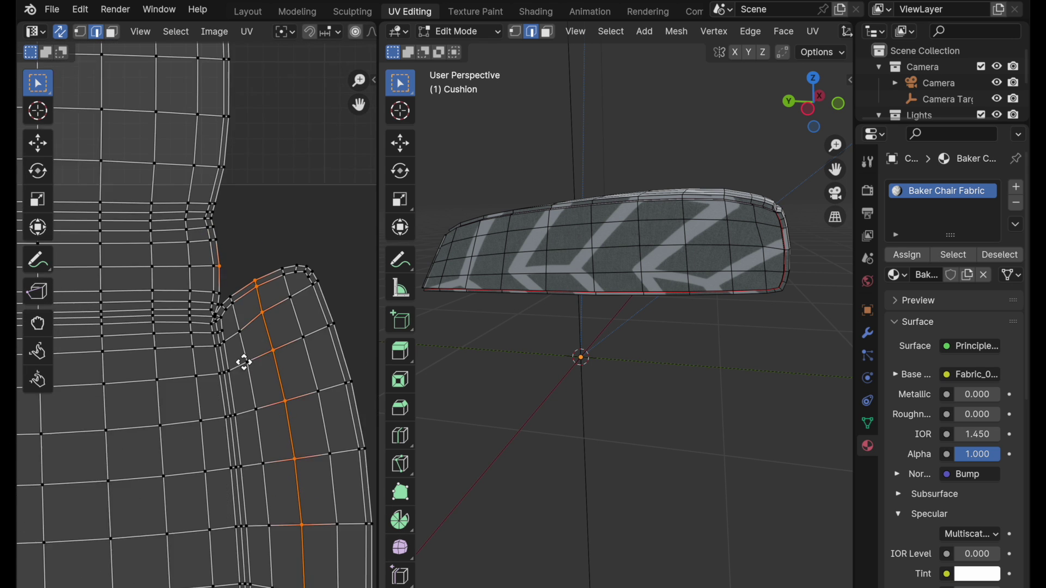
click(266, 314)
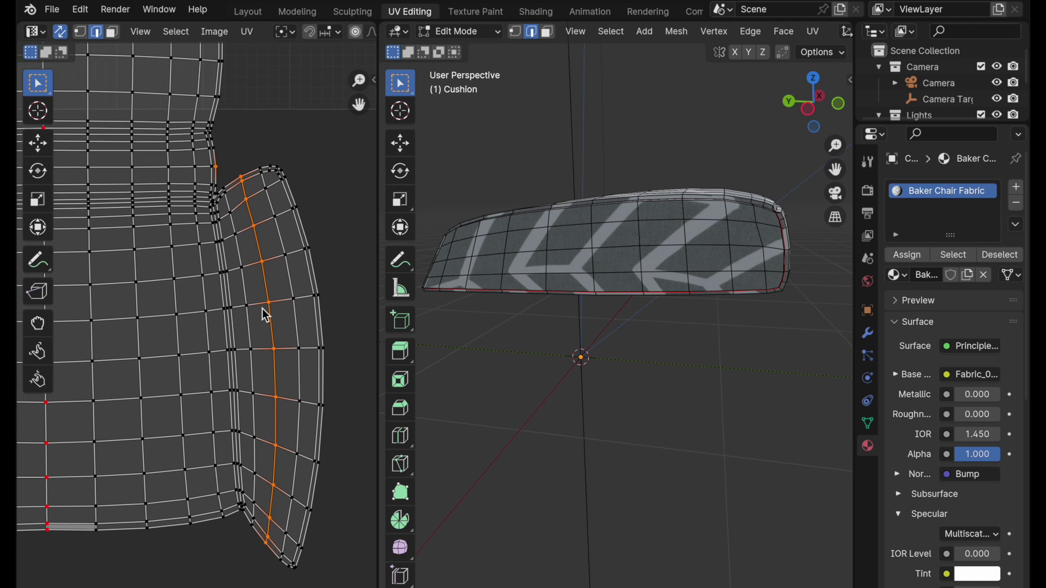
click(61, 33)
key(s)
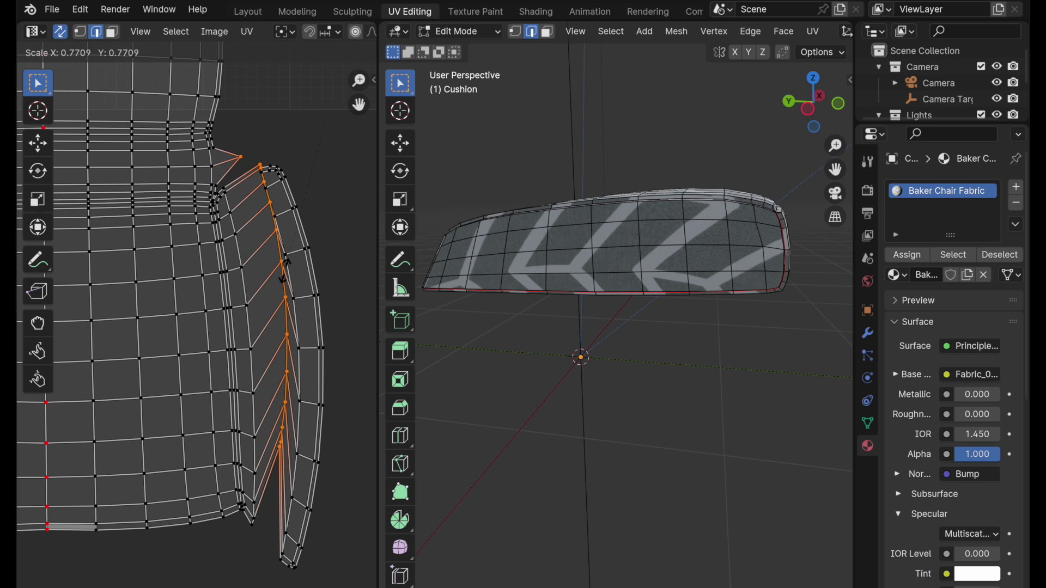
click(284, 272)
key(ctrl+z)
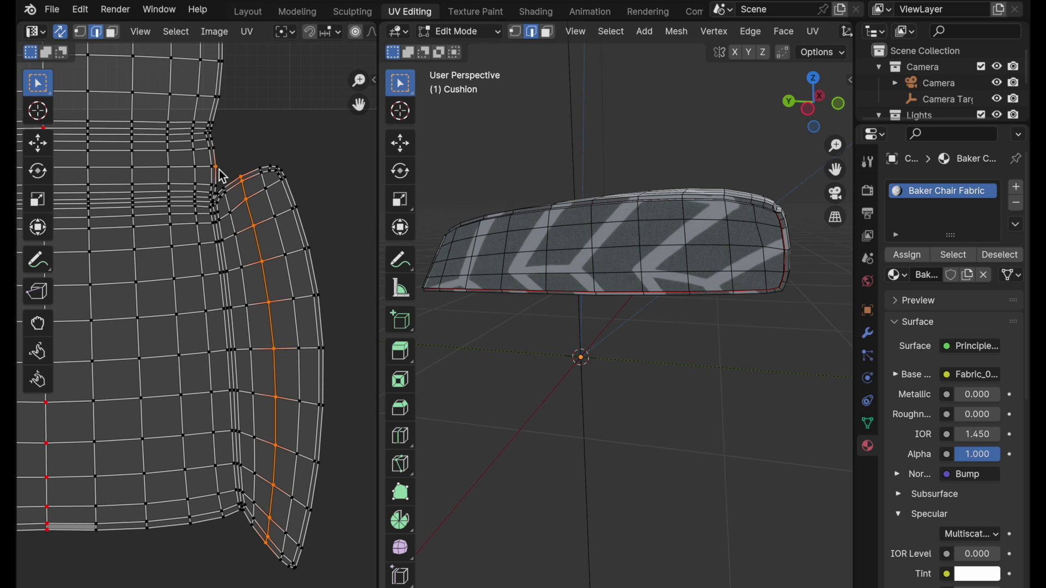
- Turn off UV sync selection, select the whole cushion mesh, and select the right flap's vertical edge line in UV vertex mode
click(60, 31)
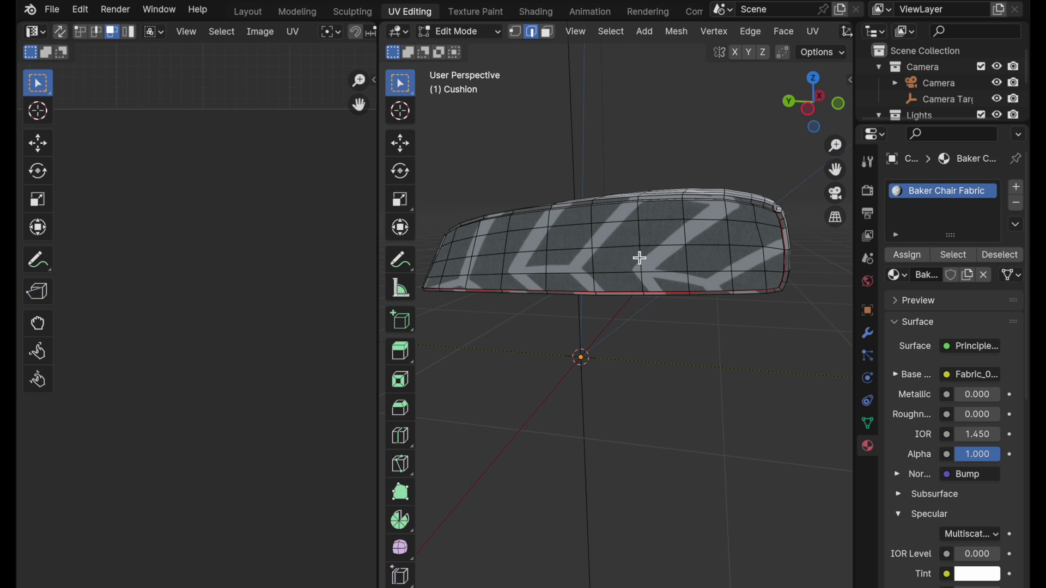
key(a)
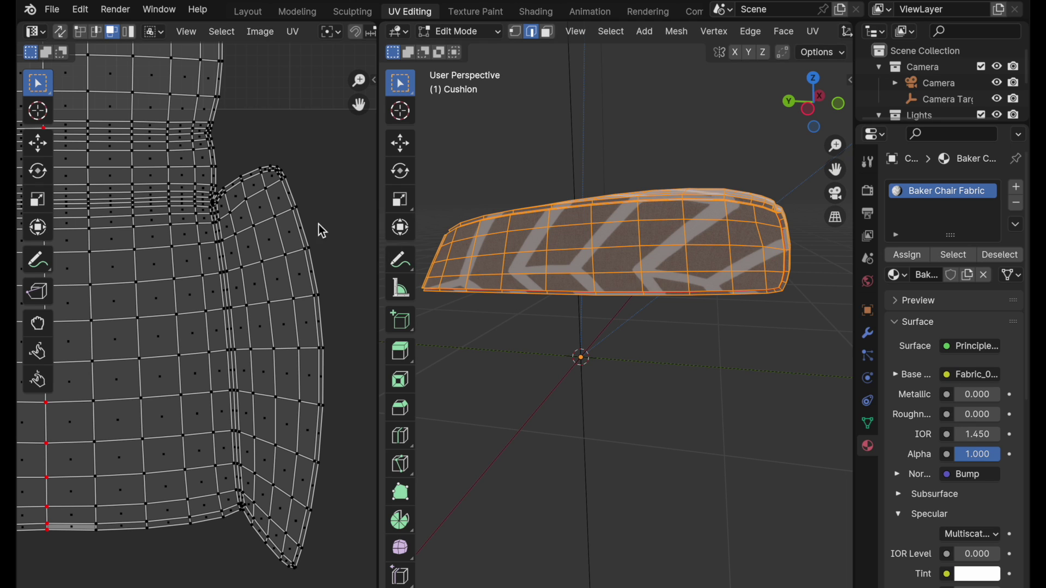
click(82, 32)
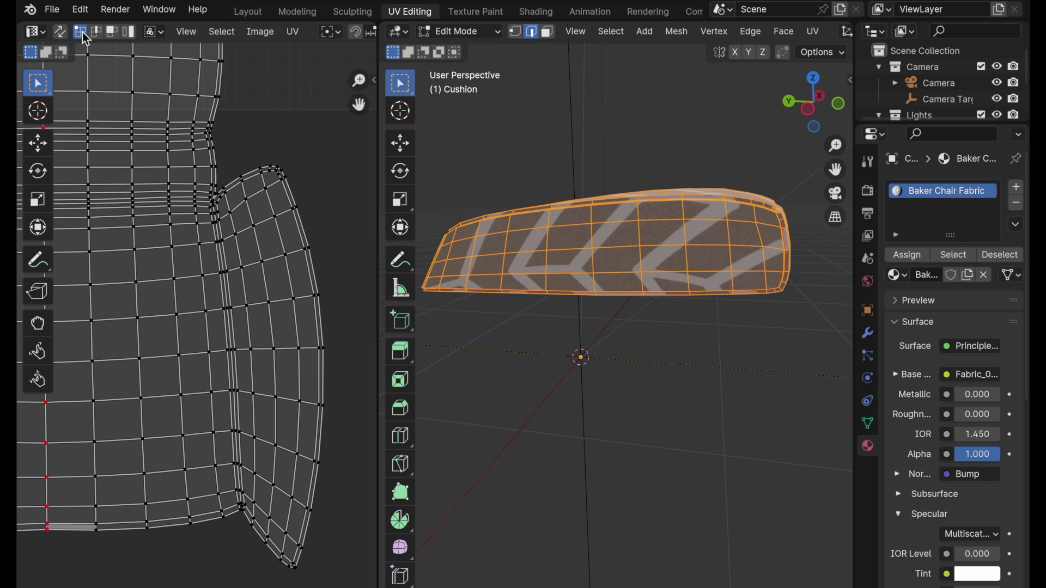
alt+click(275, 331)
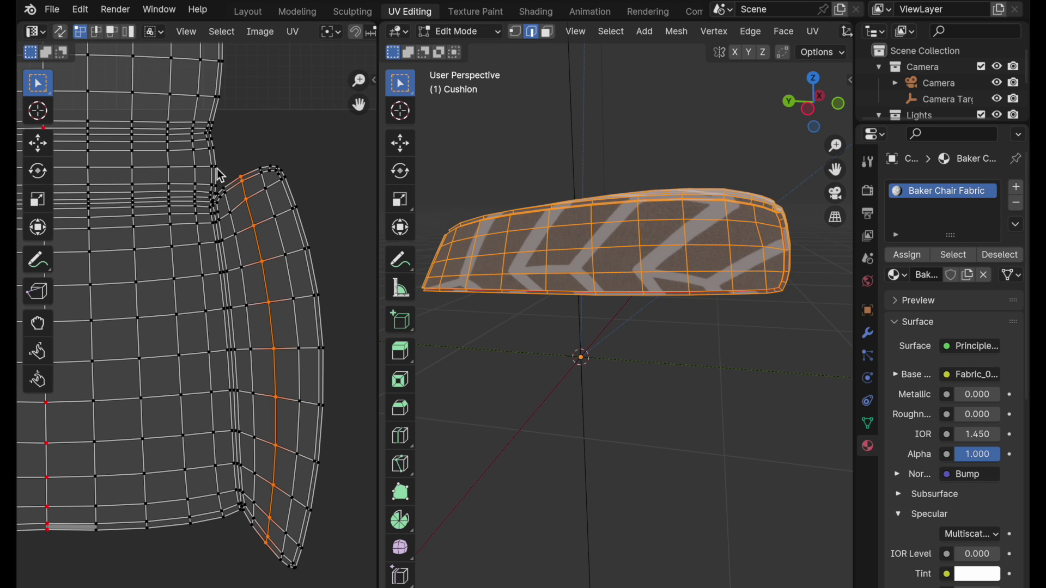
- Snap the 2D cursor to the middle vertex of the right flap's vertical line and set the pivot point to 2D Cursor
middle_drag(294, 378, 318, 378)
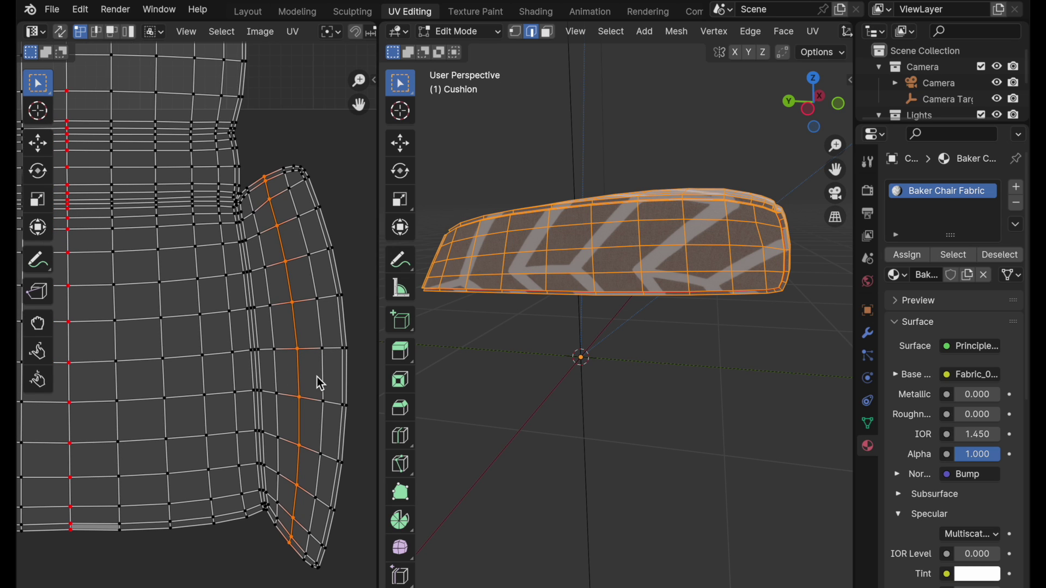
click(299, 354)
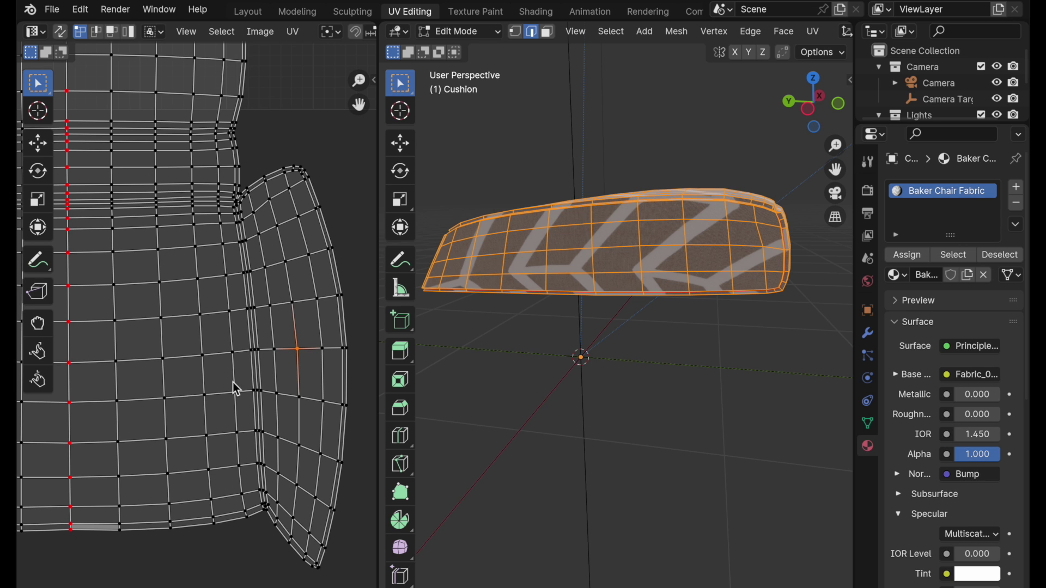
key(shift+s)
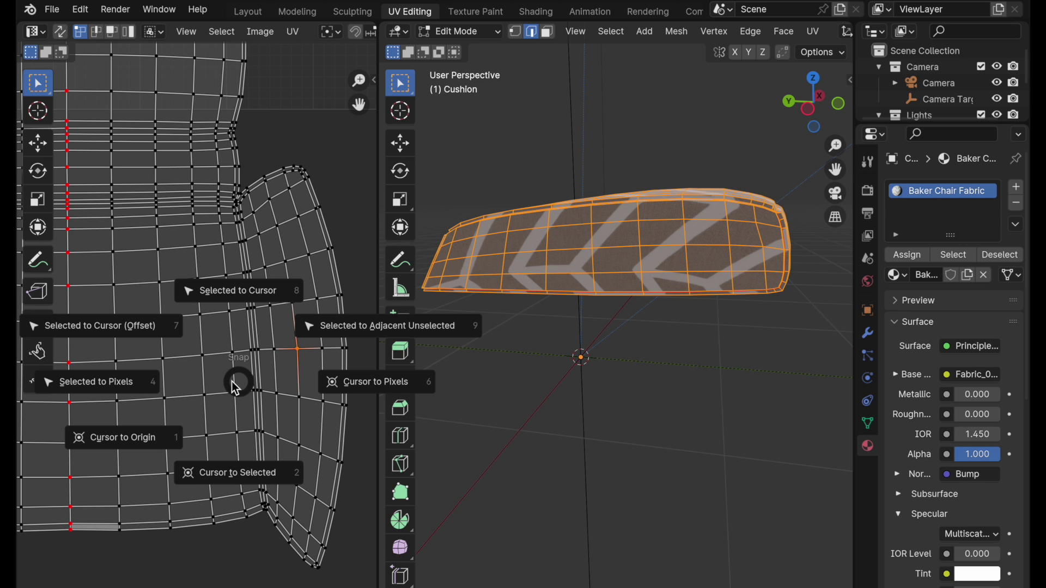
click(237, 478)
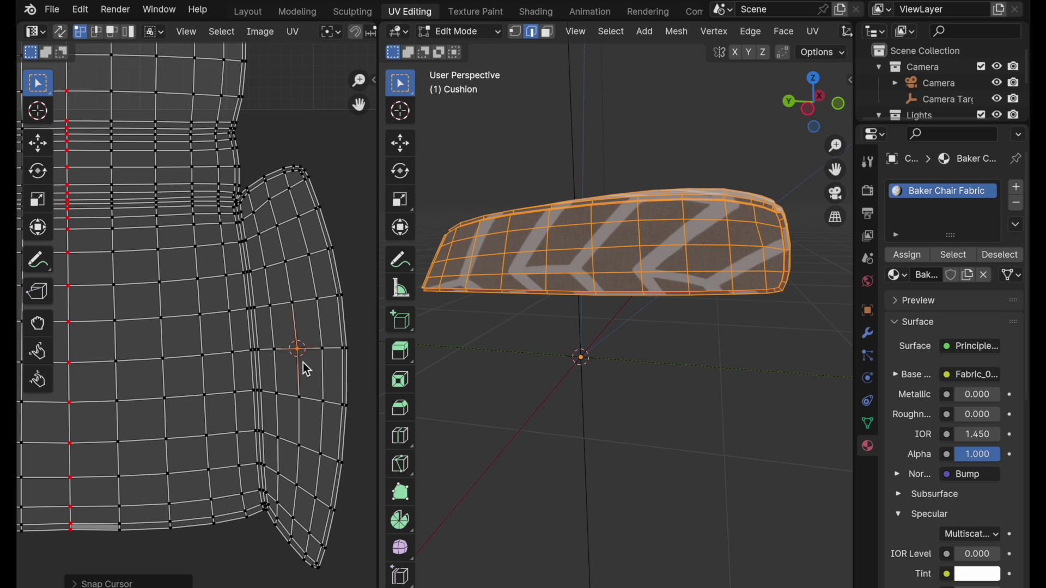
key(period)
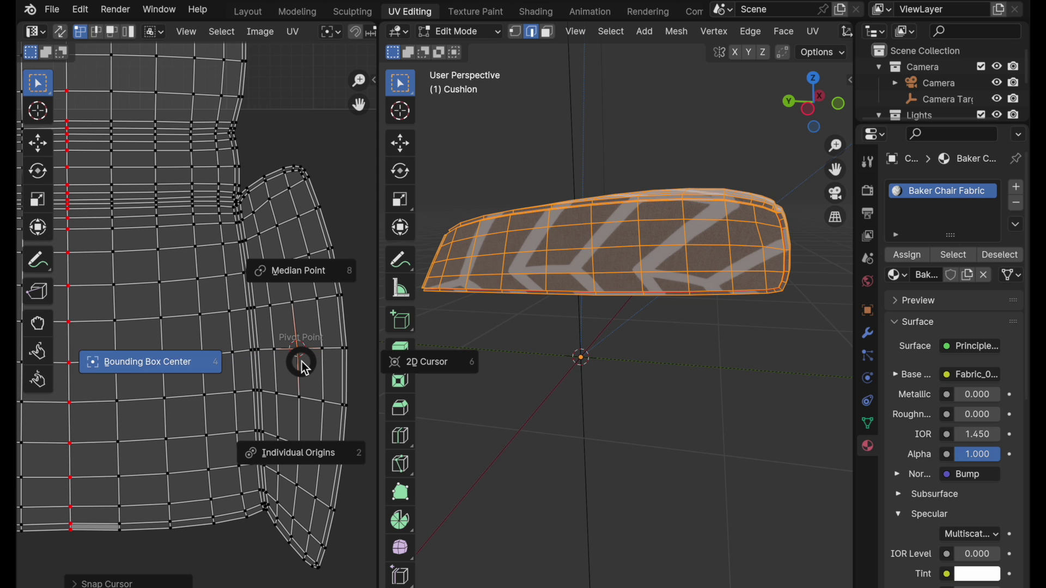
click(425, 364)
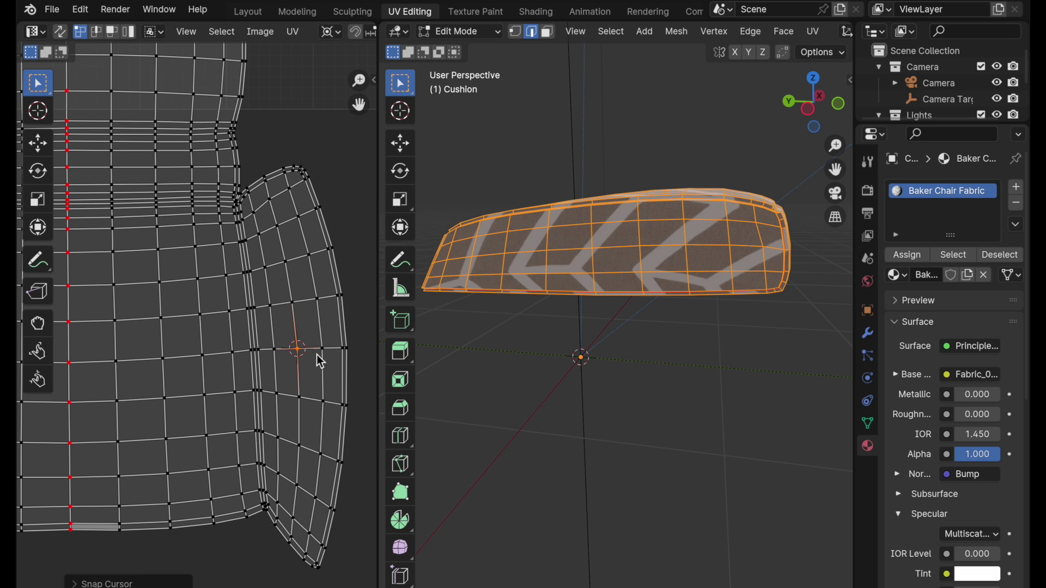
- Straighten the right flap's vertical edge line by scaling it to 0 along X, and pin its UVs
alt+click(299, 333)
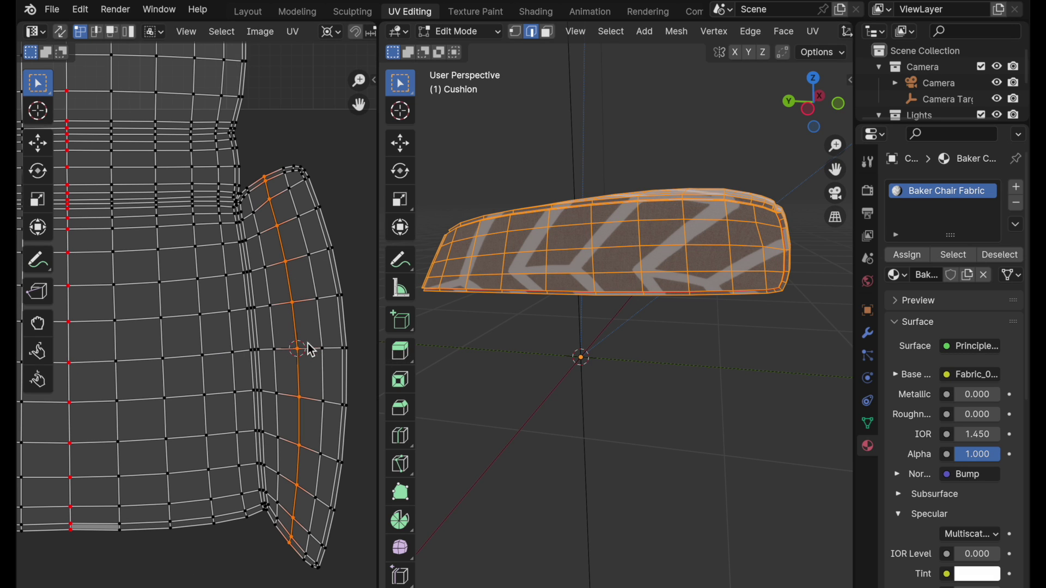
key(s)
key(x)
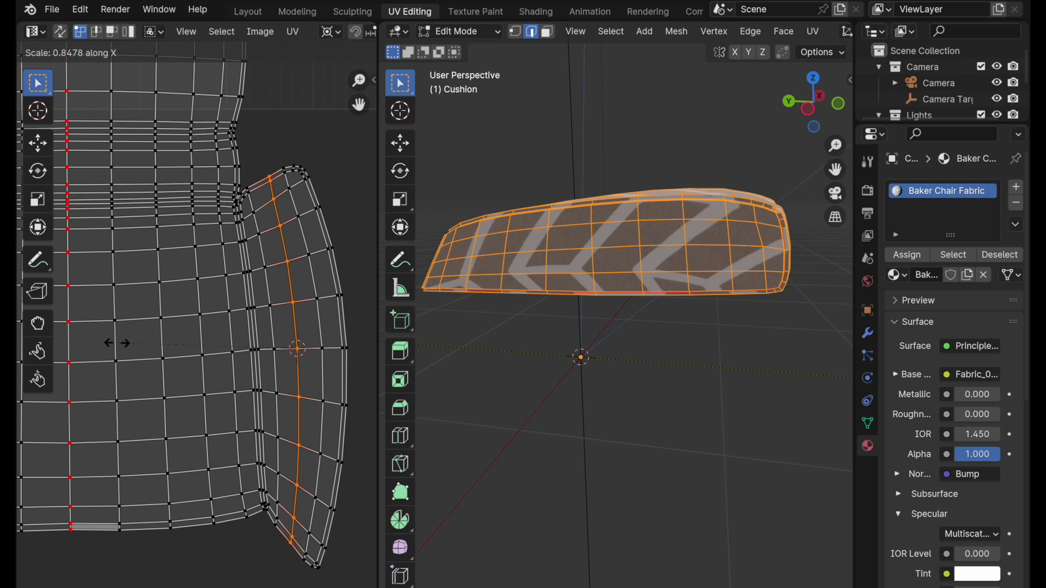
key(0)
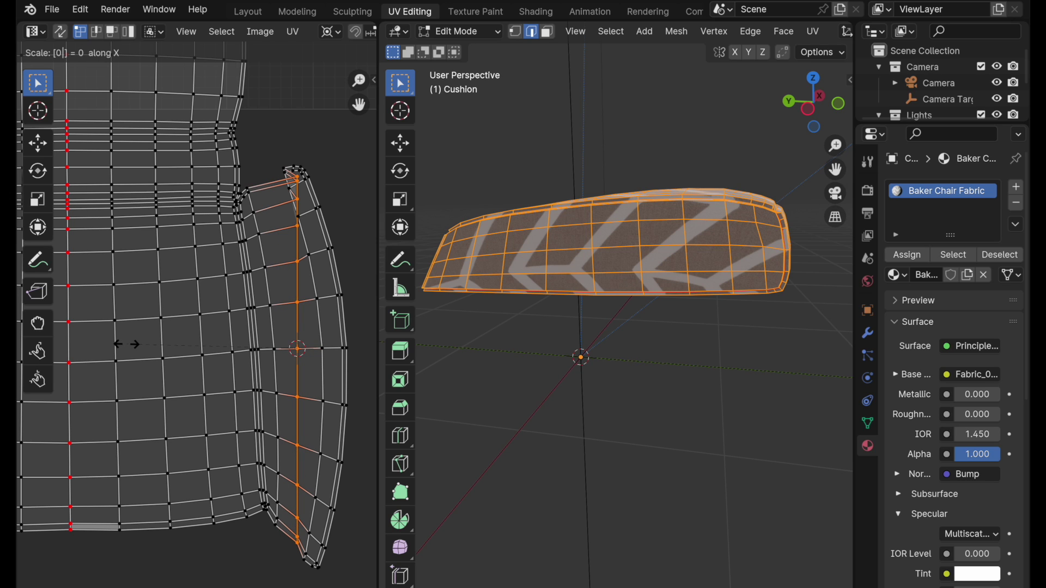
key(Return)
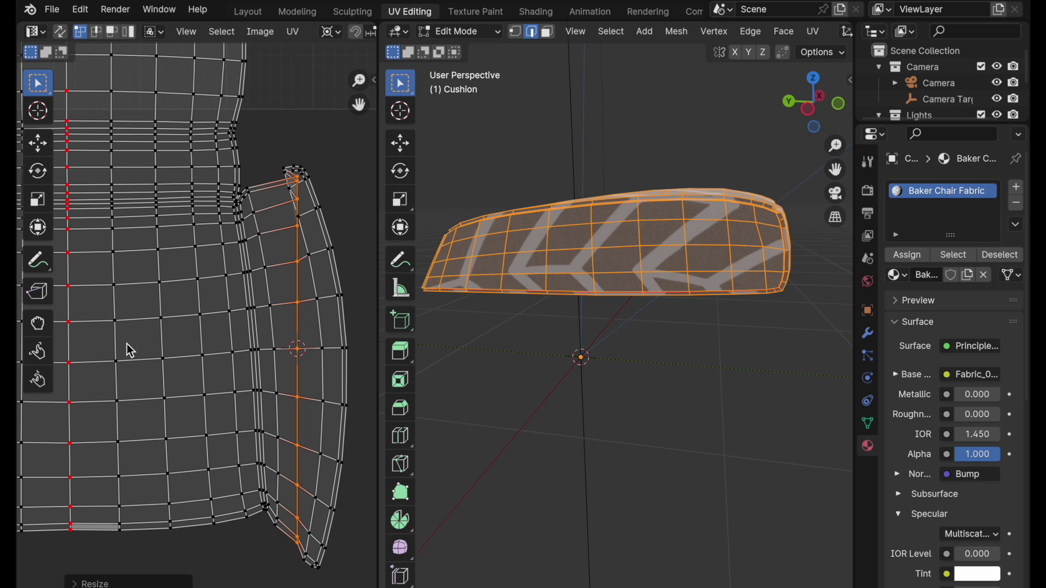
right_click(127, 344)
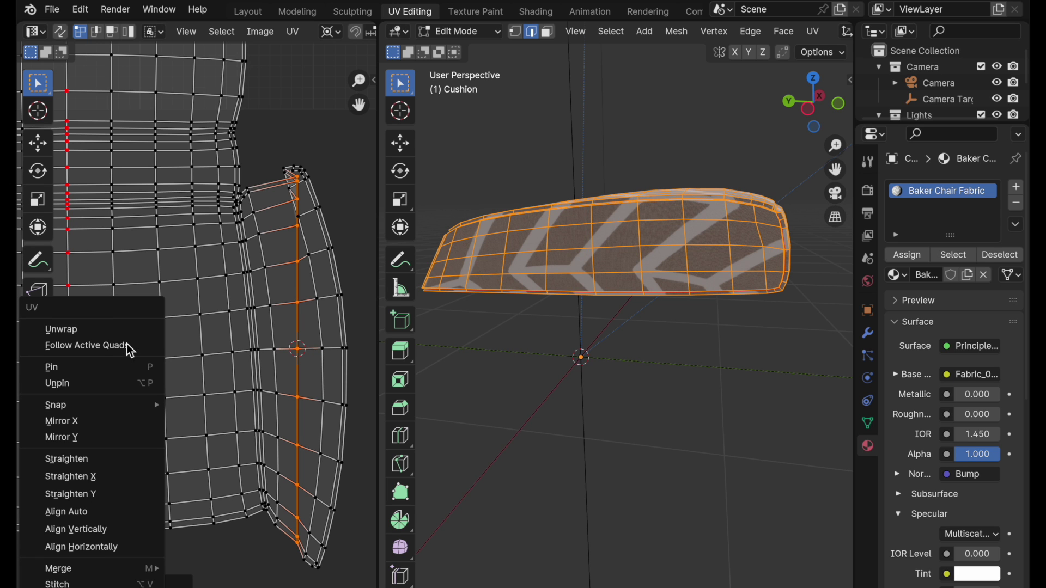
click(114, 372)
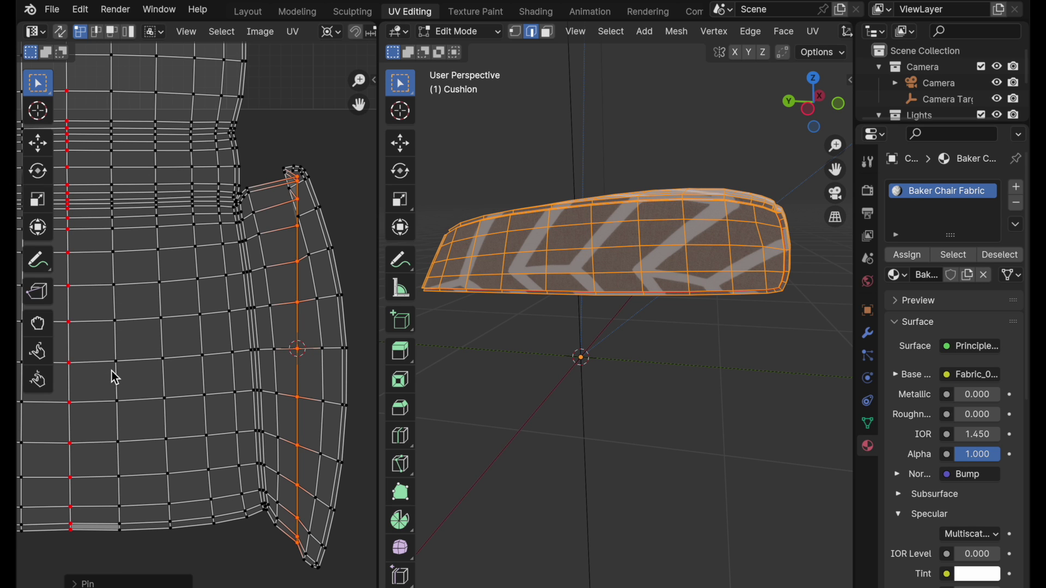
- Select the middle vertex of the left flap's vertical line and snap the 2D cursor to it
scroll(112, 371, down, 2)
scroll(238, 374, up, 3)
scroll(240, 371, down, 3)
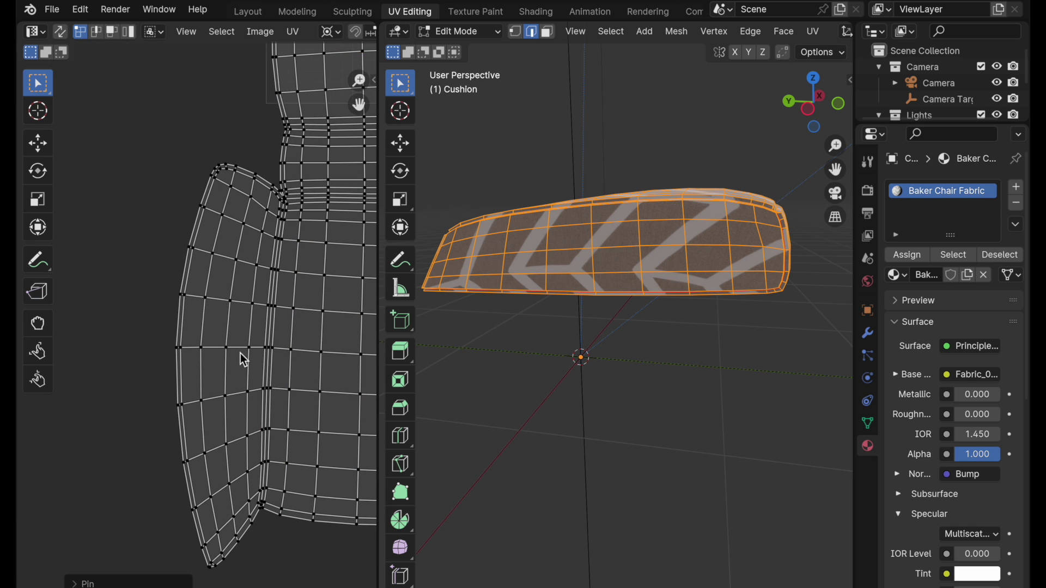
click(240, 353)
key(shift+s)
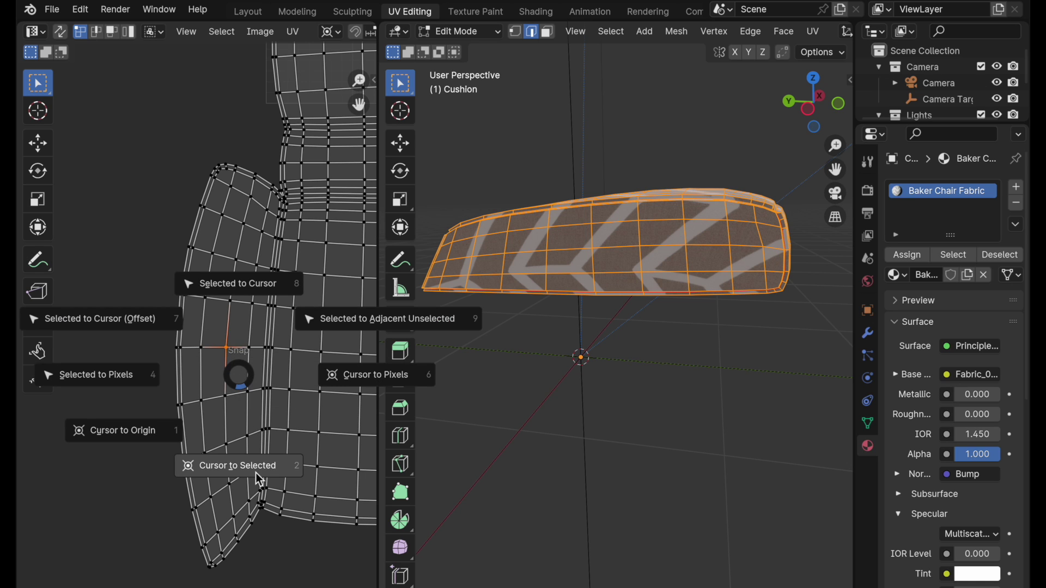
click(256, 477)
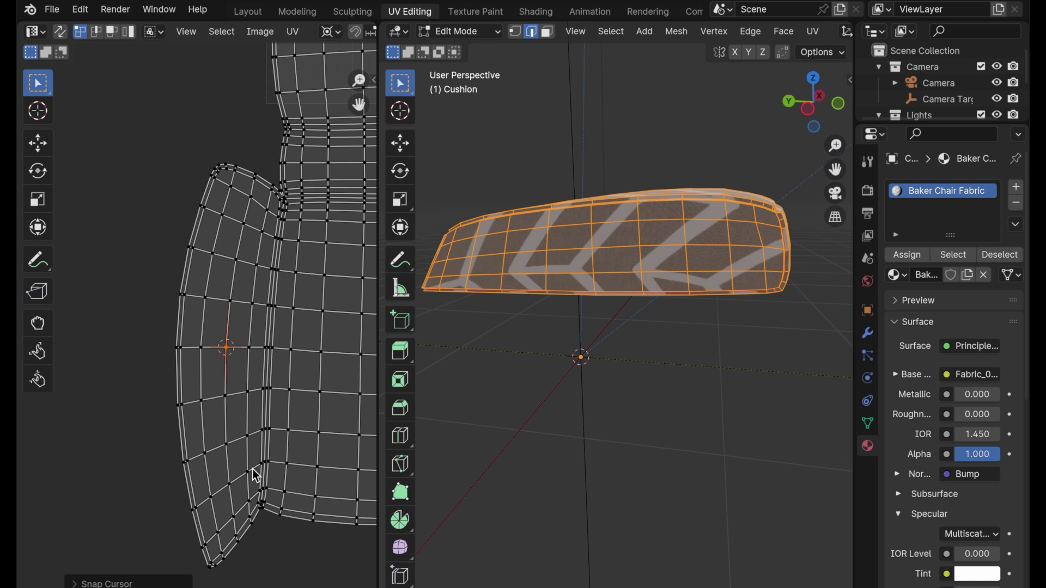
- Scale the left flap's vertical edge line to 0 along X around the 2D cursor and pin its UVs
alt+click(231, 335)
text(s)
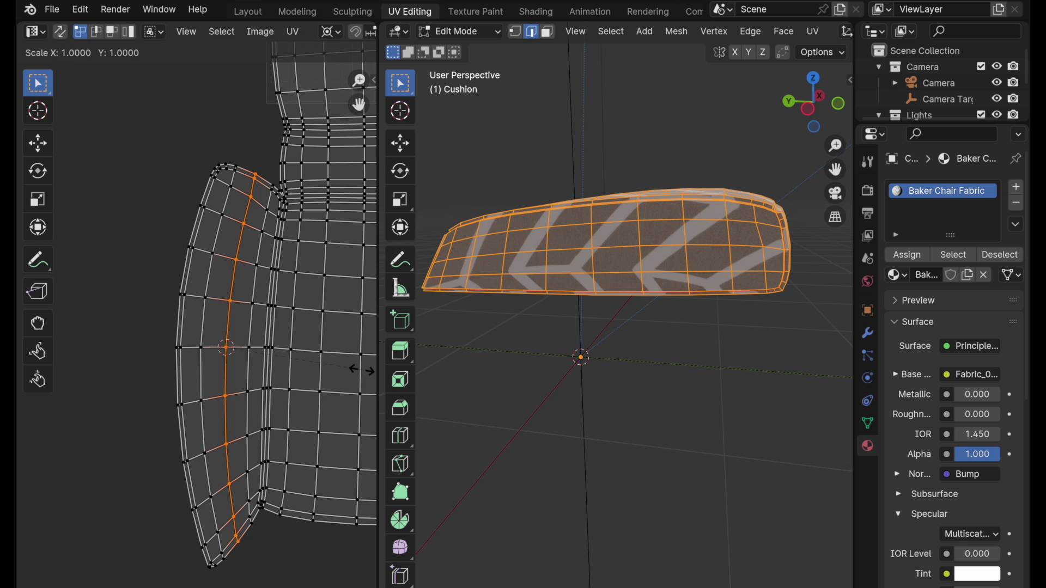
text(x0)
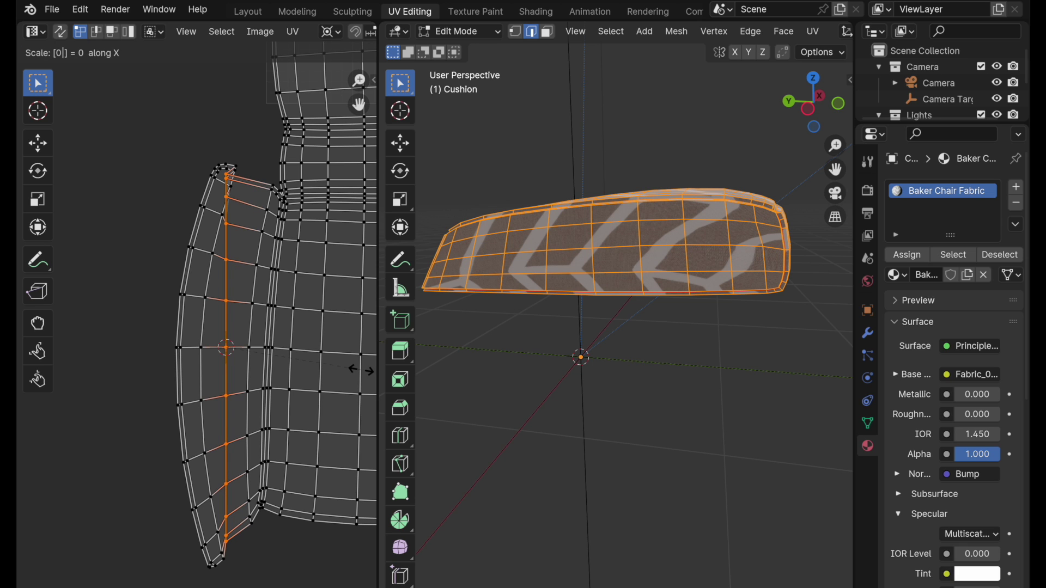
key(Return)
key(u)
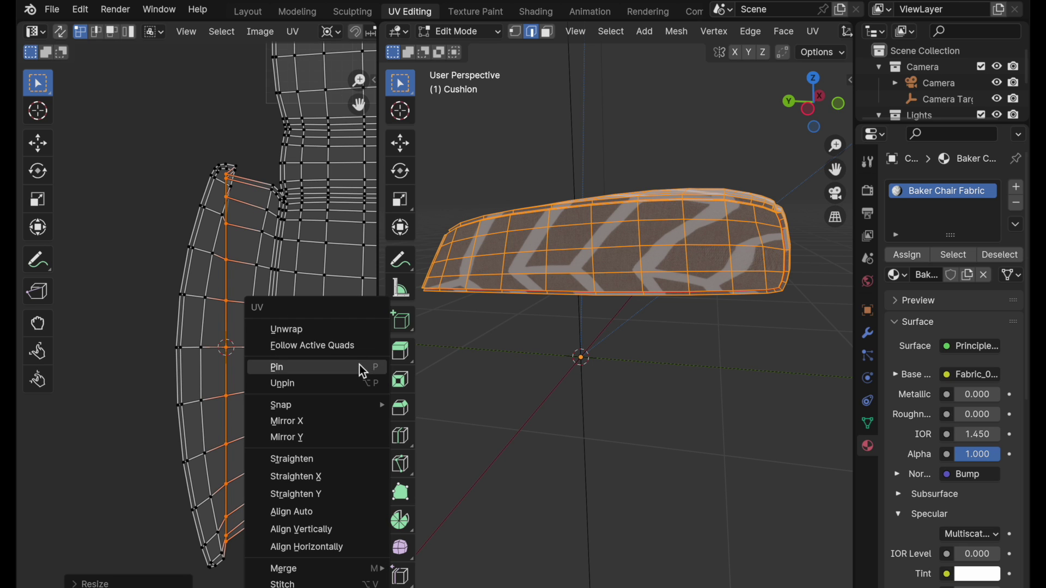
click(362, 369)
- Select all faces of the cushion's large UV island in face mode and unwrap them again around the pinned lines
scroll(335, 269, down, 2)
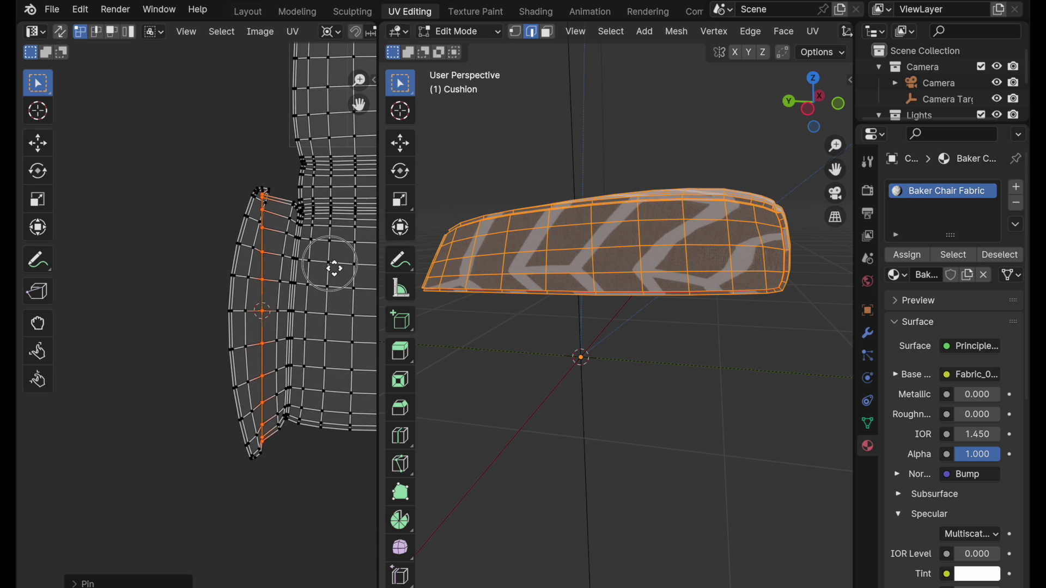
scroll(334, 268, down, 2)
middle_drag(334, 269, 153, 443)
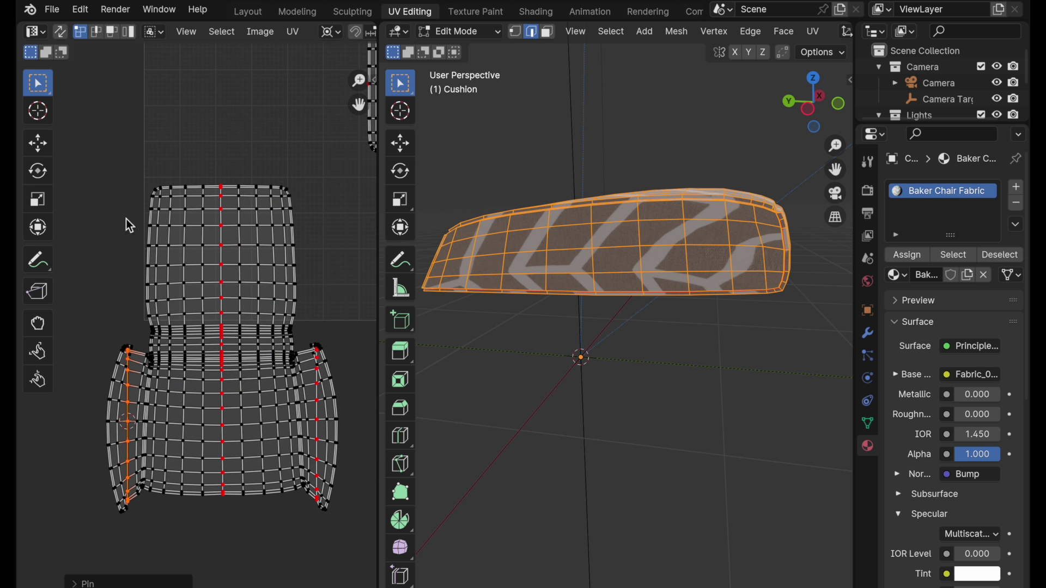
click(160, 32)
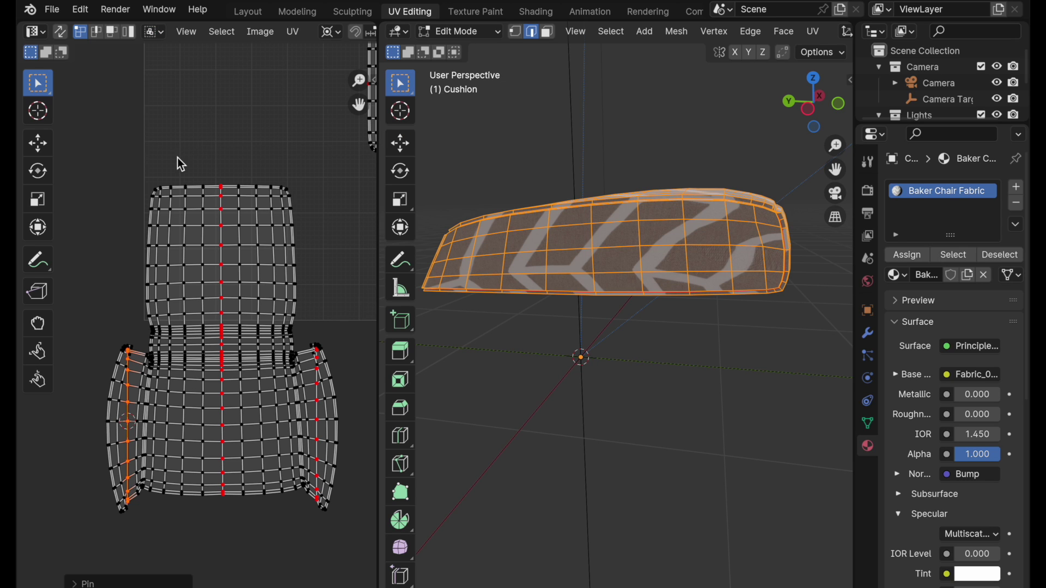
click(112, 31)
drag(68, 160, 345, 522)
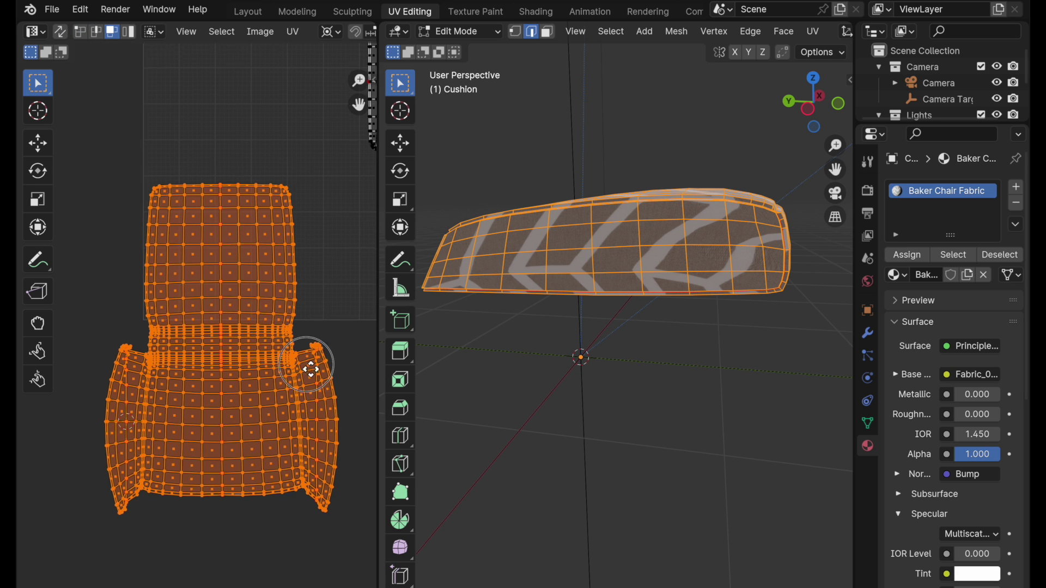
scroll(313, 369, up, 1)
key(u)
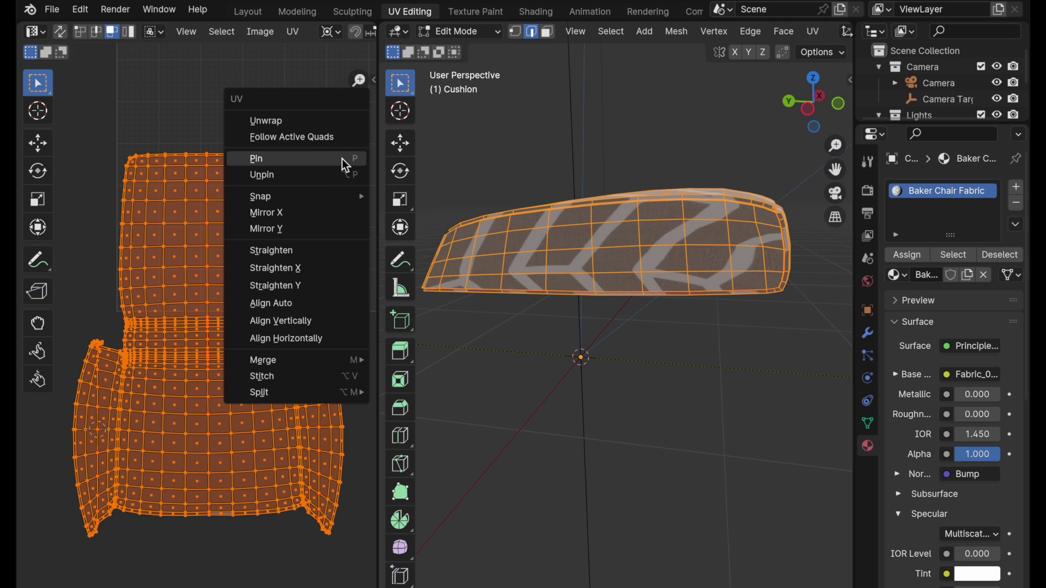
click(343, 122)
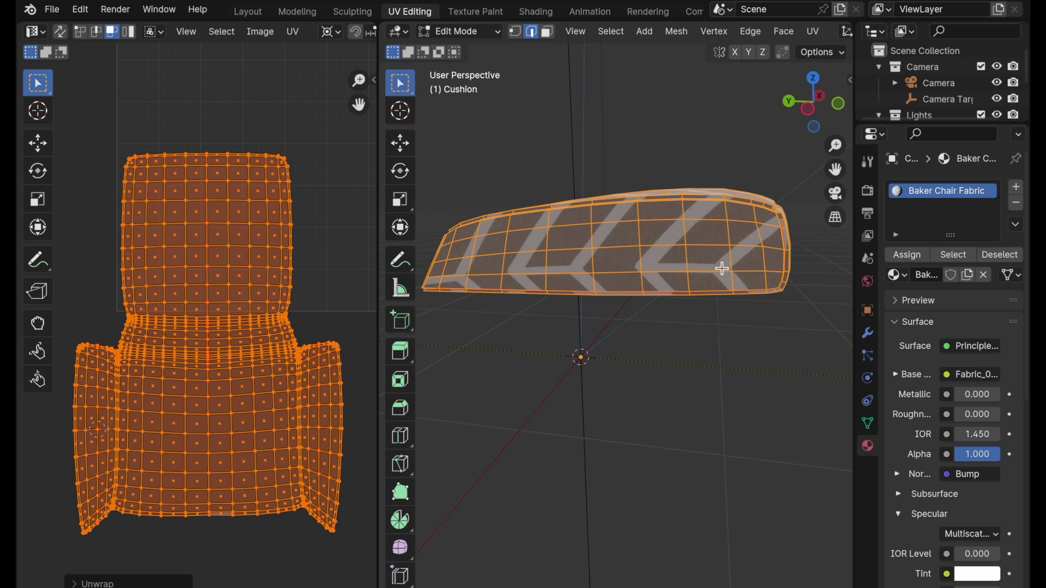
- Deselect the island and examine the cushion's front band up close in front orthographic view
click(325, 296)
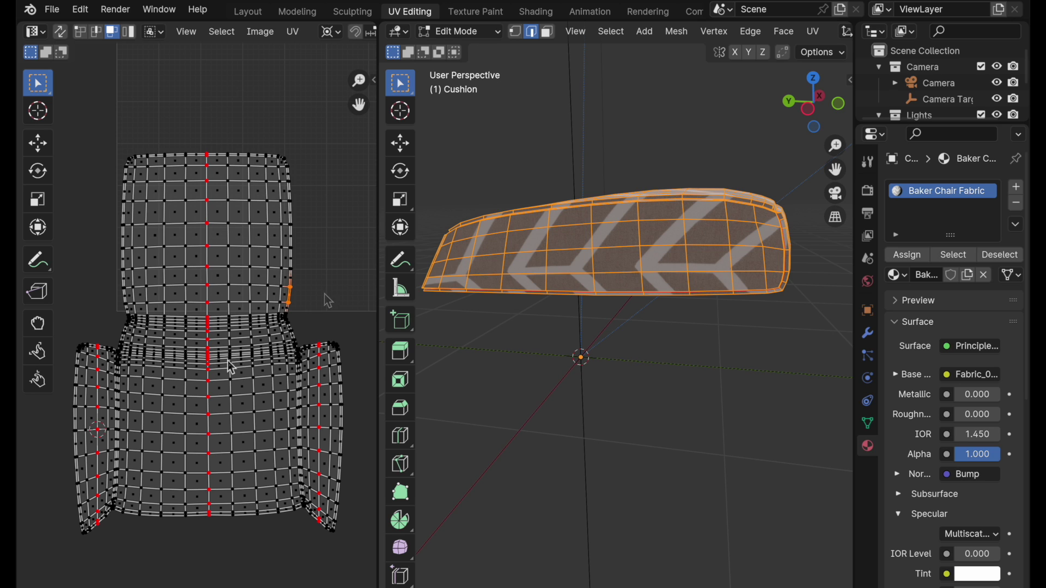
scroll(229, 308, up, 1)
scroll(229, 308, up, 1)
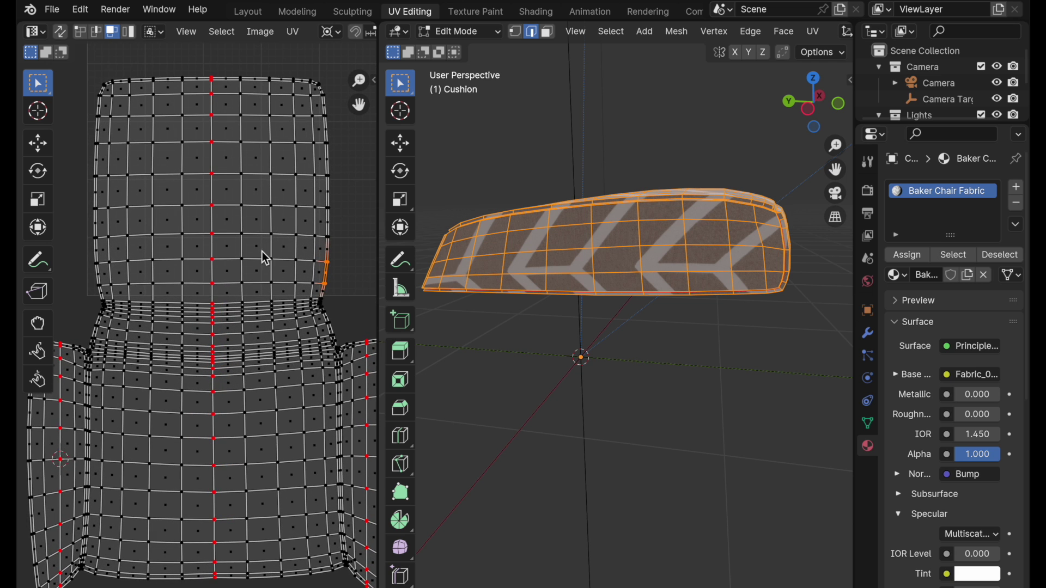
click(839, 108)
click(836, 217)
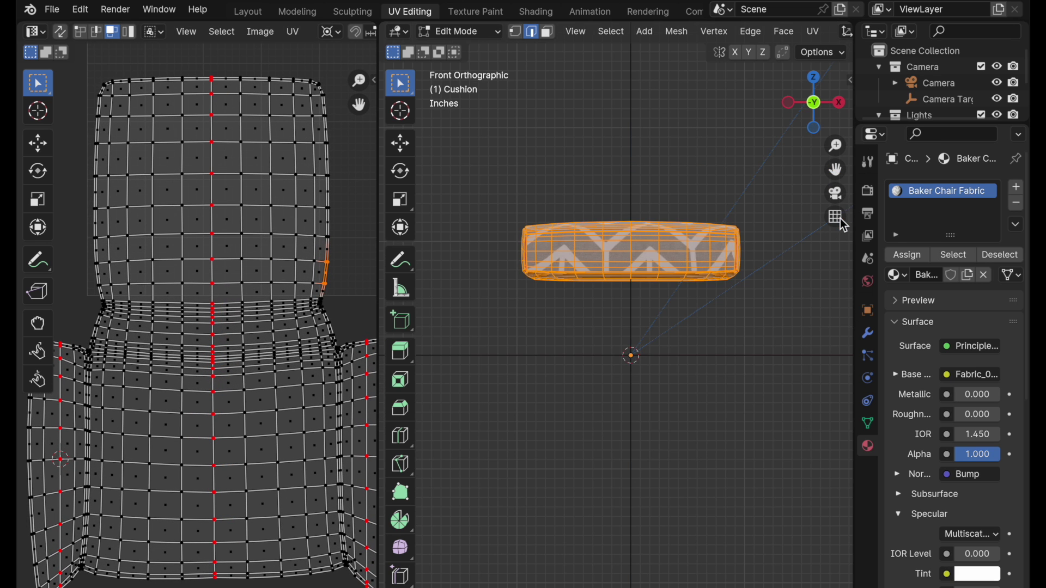
scroll(671, 211, up, 3)
scroll(671, 212, up, 3)
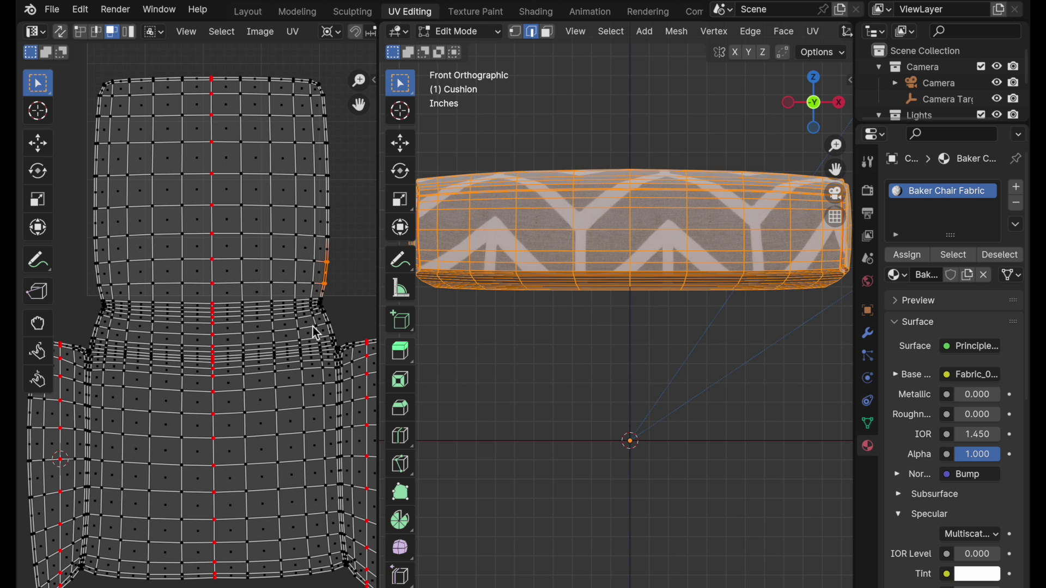
- Select the center vertex of the front band's middle horizontal line and snap the 2D cursor to it
scroll(243, 336, up, 2)
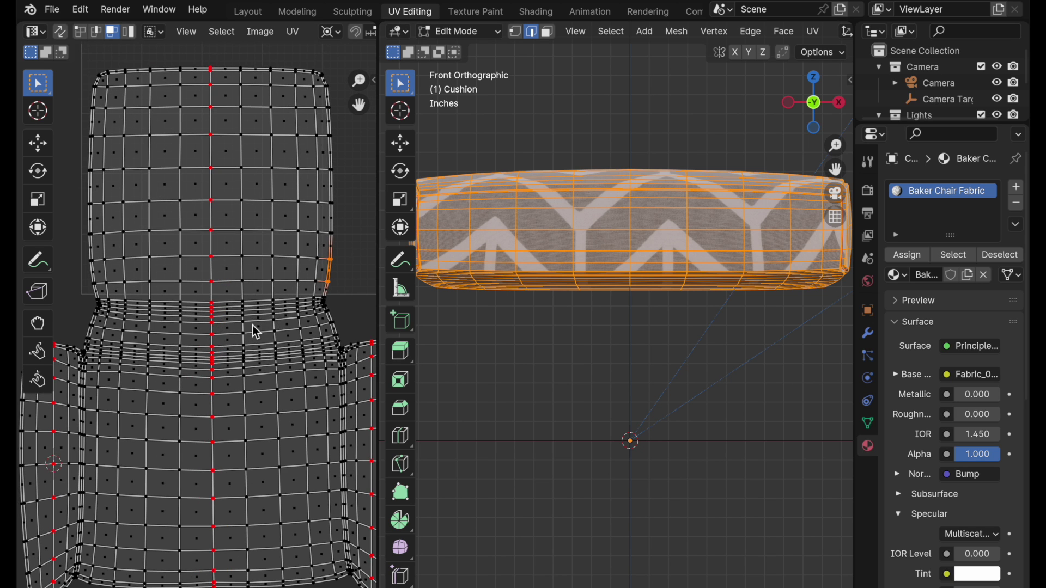
scroll(218, 346, up, 2)
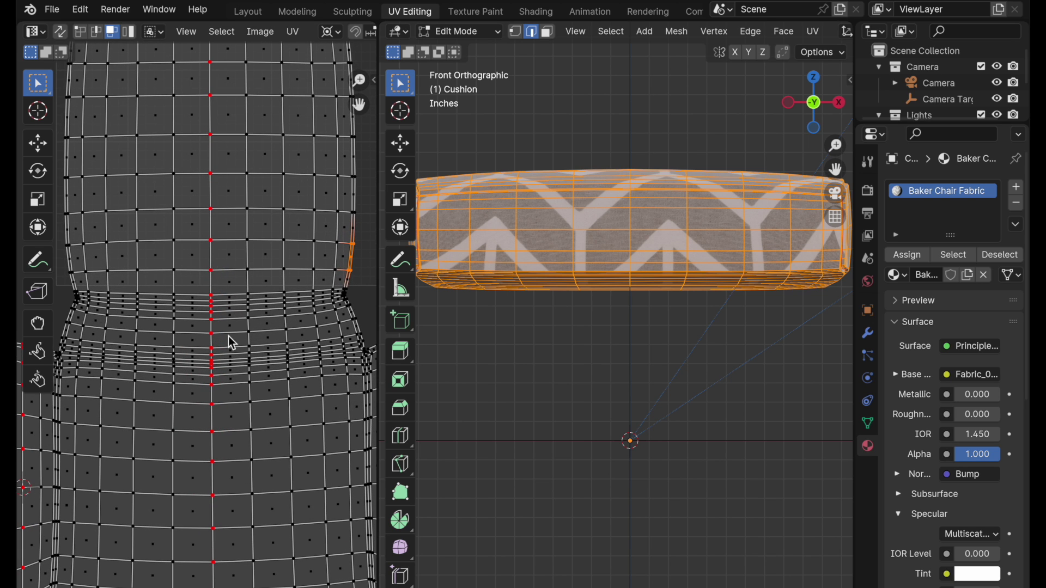
click(83, 33)
click(211, 333)
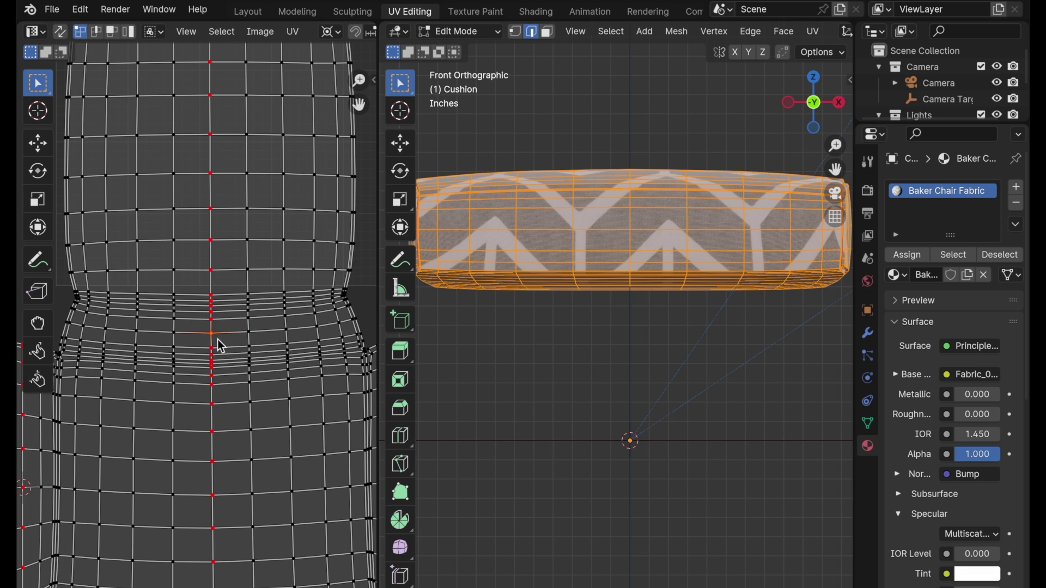
key(shift+s)
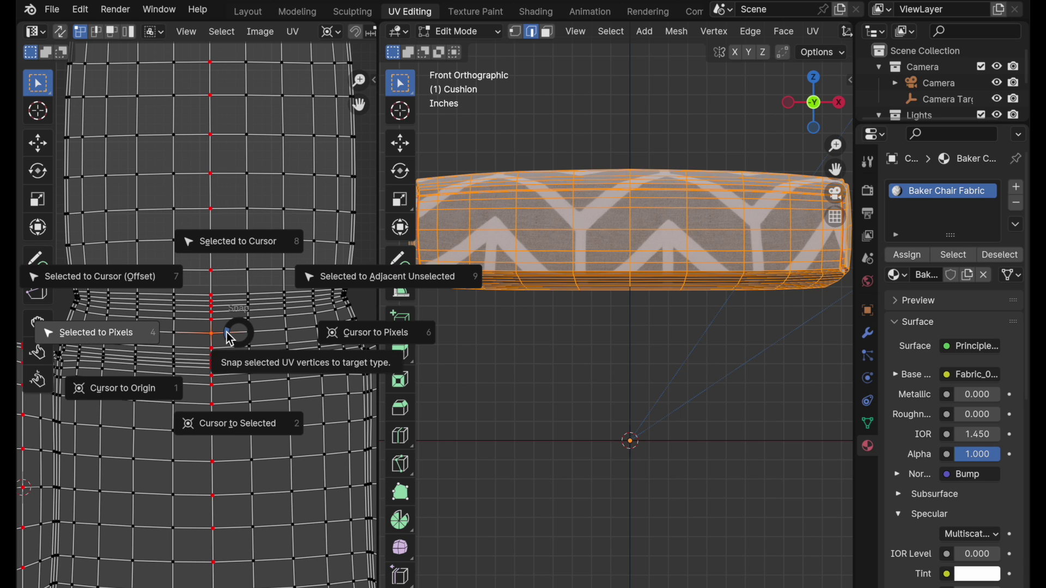
click(237, 426)
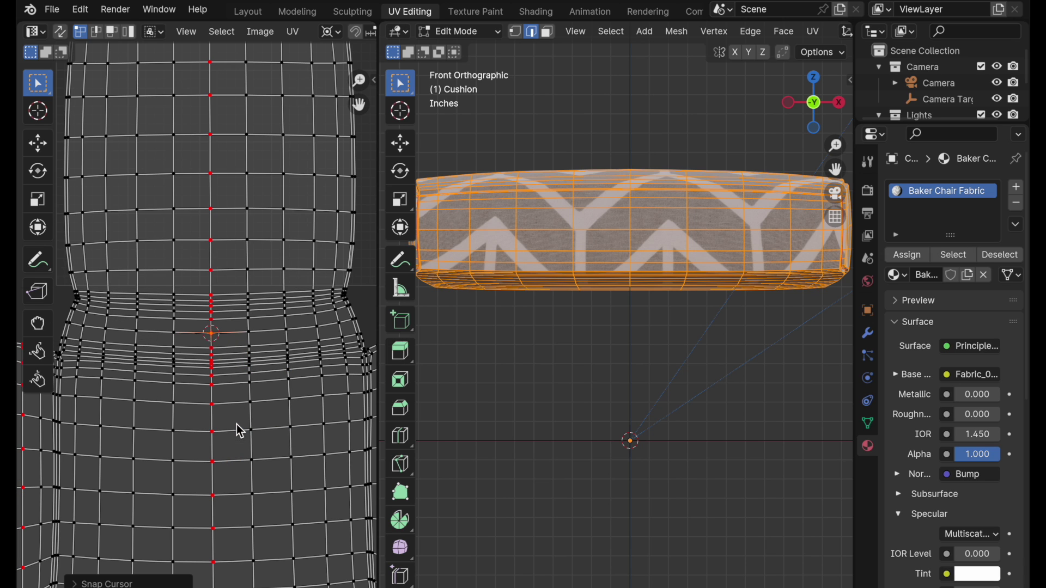
- Select the front band's middle horizontal edge line and scale it to 0 along Y around the 2D cursor
alt+click(234, 333)
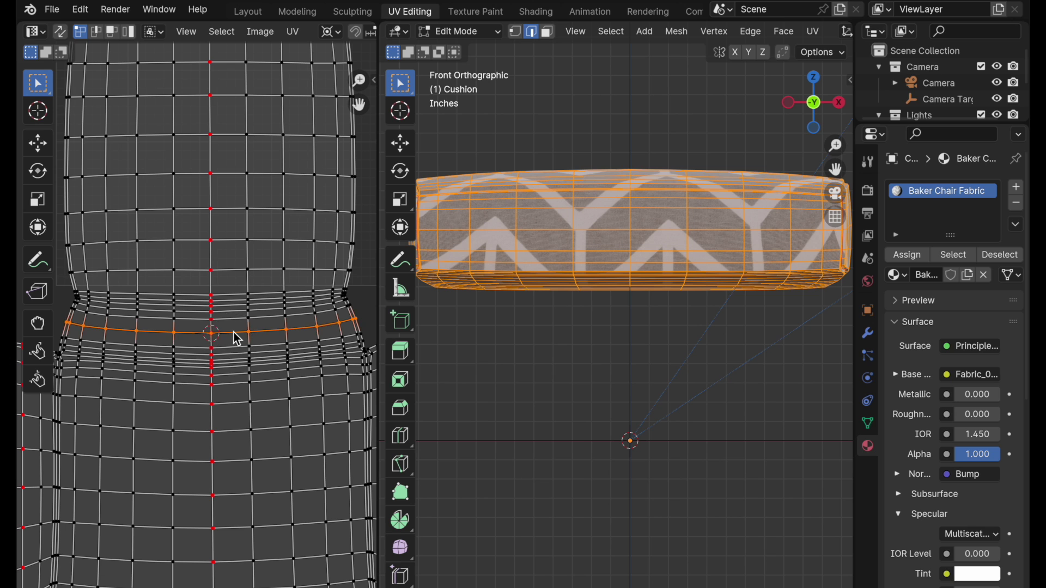
scroll(246, 358, down, 5)
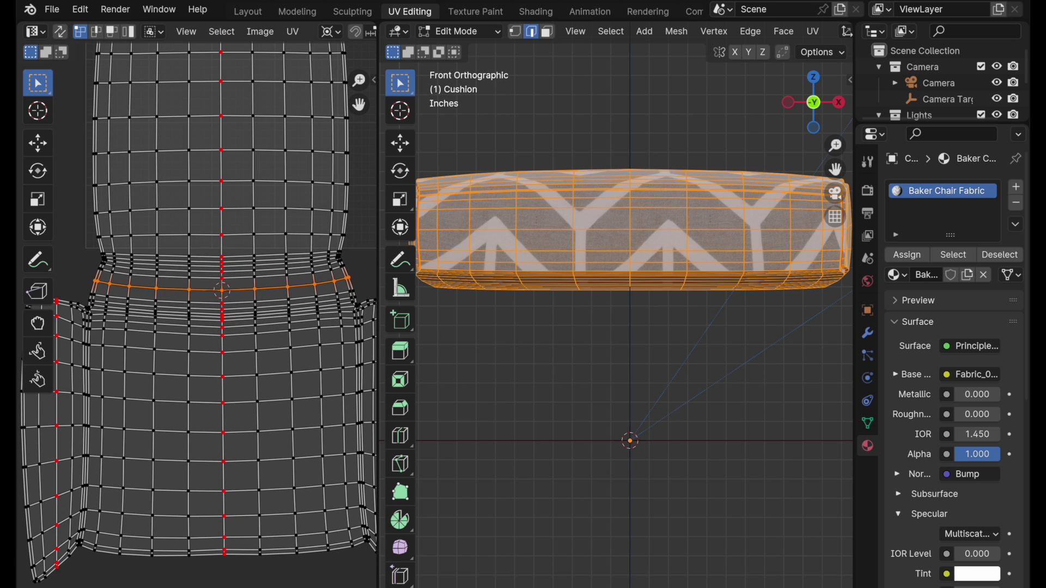
key(s)
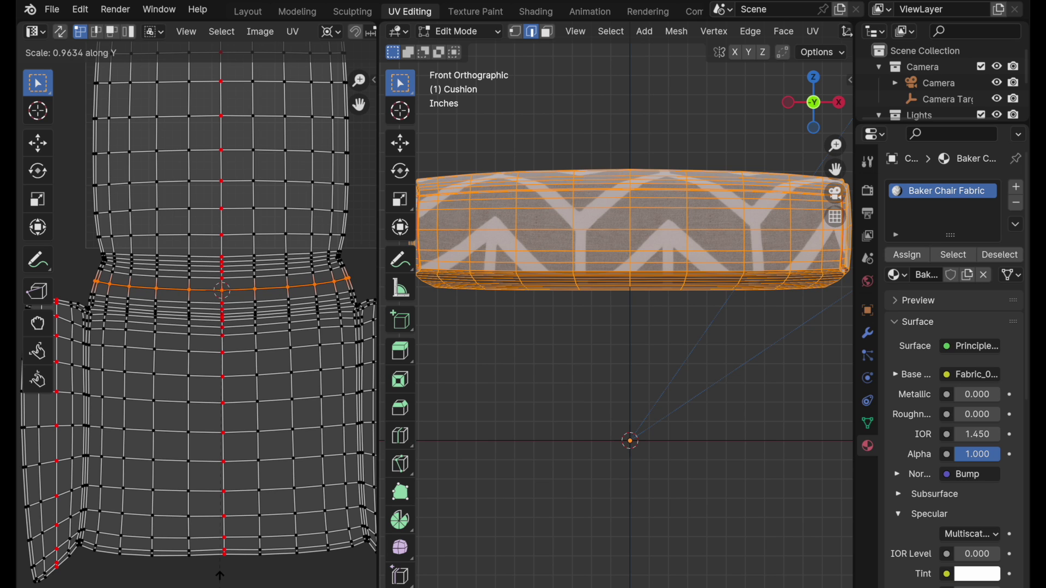
key(y)
key(0)
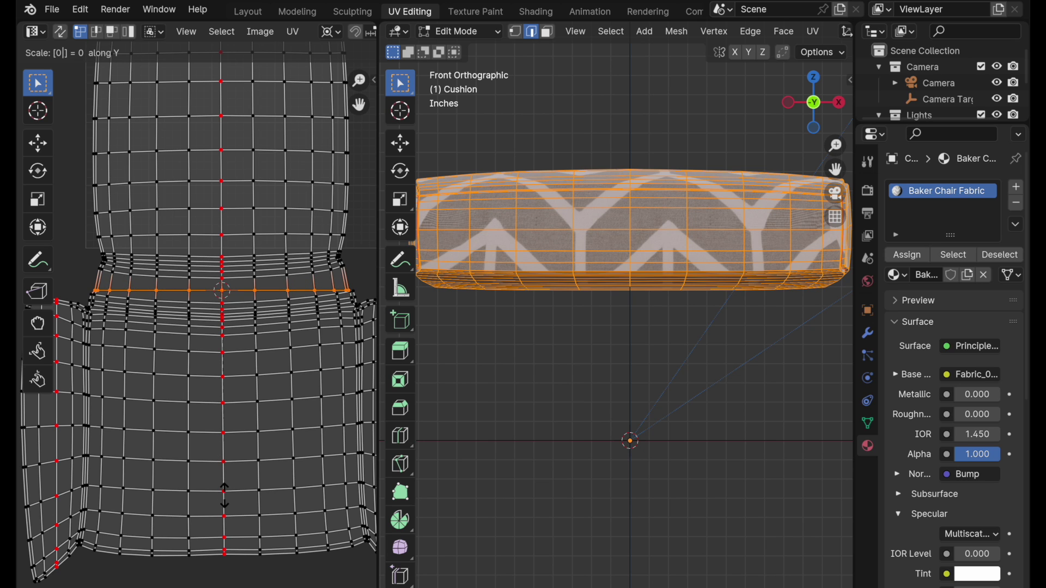
key(Return)
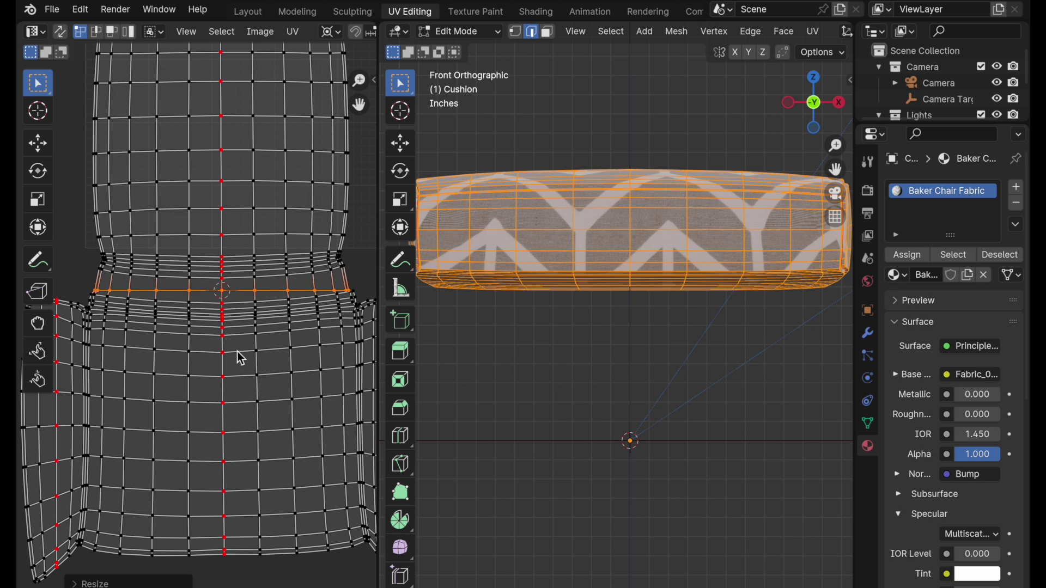
- Move the front band's horizontal line up about 0.014 along Y and pin its UVs
scroll(242, 358, up, 5)
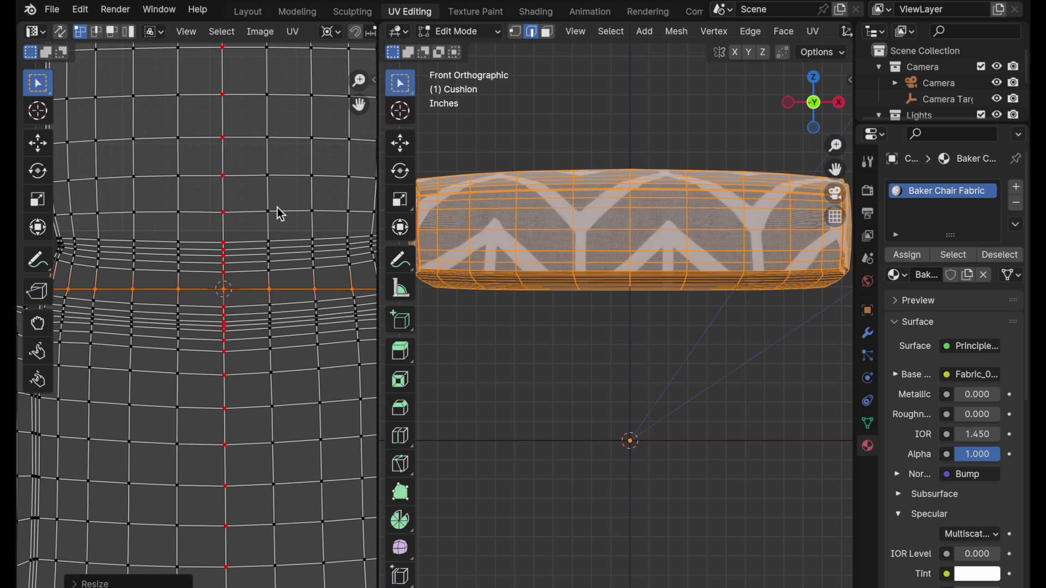
key(g)
key(y)
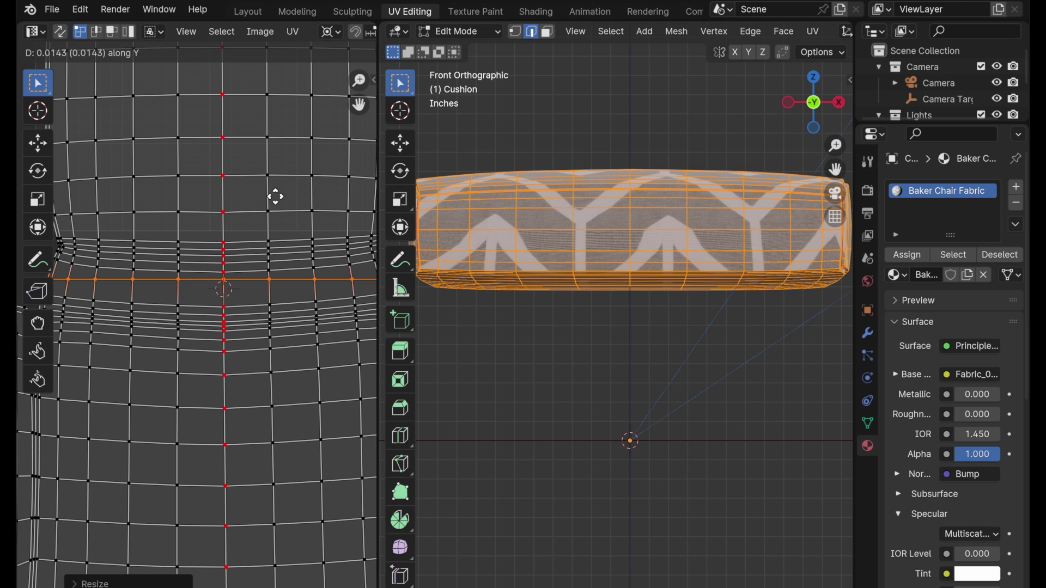
click(276, 198)
scroll(267, 262, down, 1)
scroll(266, 322, down, 2)
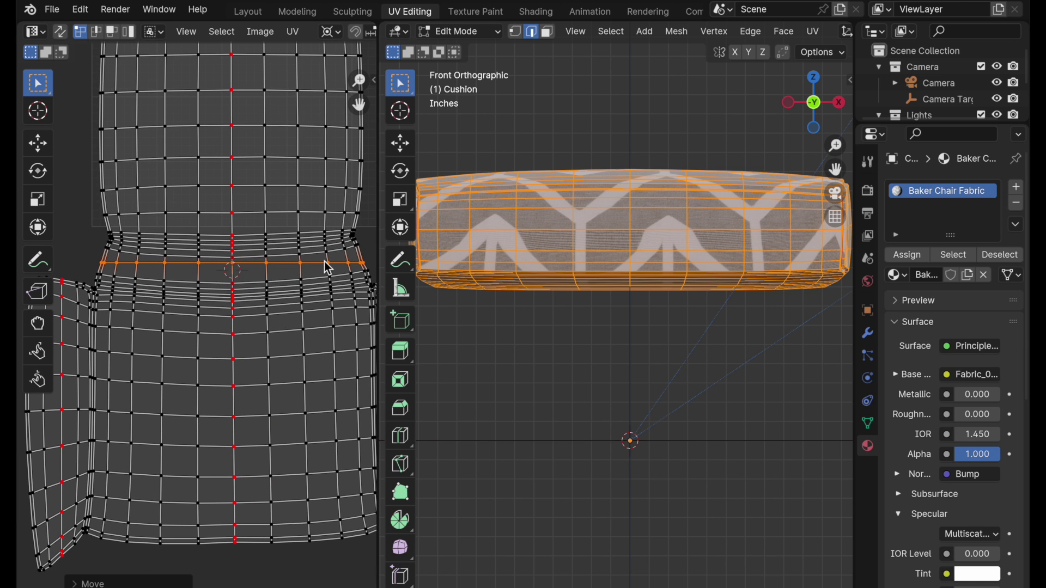
right_click(311, 301)
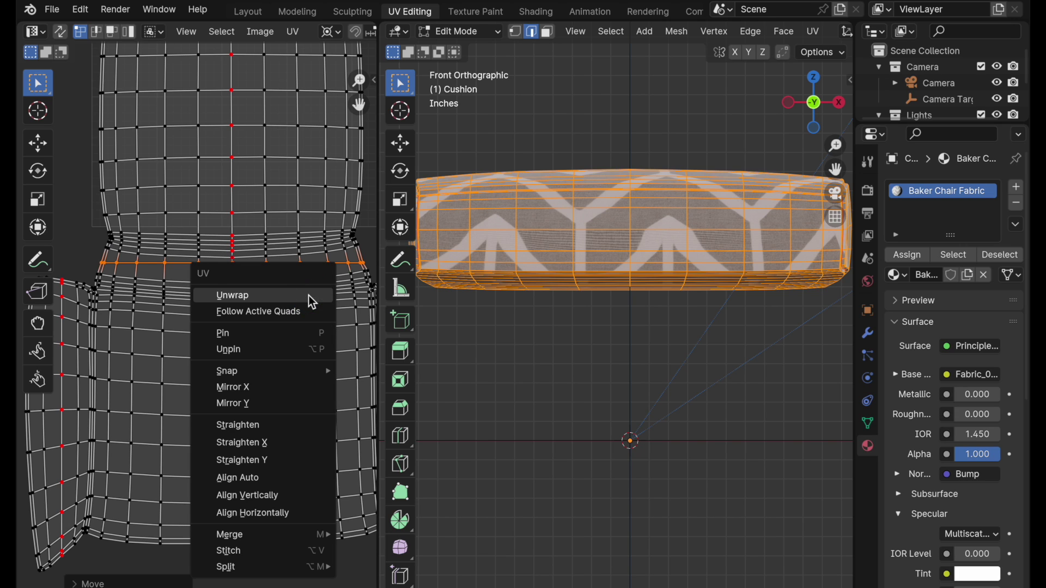
click(303, 336)
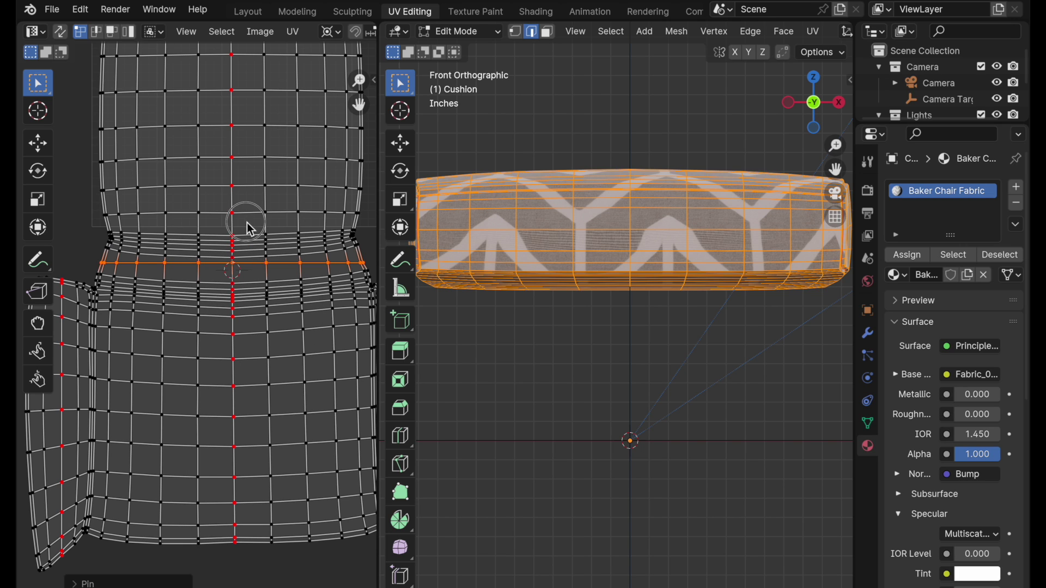
- Unpin the vertical center line's vertices from the front band down to the island's lower edge
drag(248, 224, 225, 565)
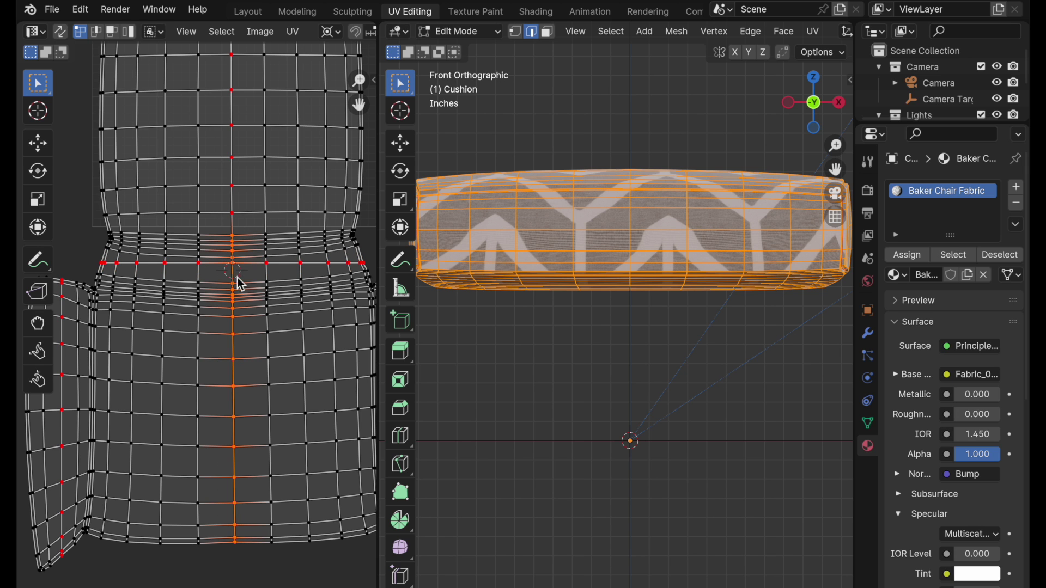
scroll(228, 264, up, 3)
key(u)
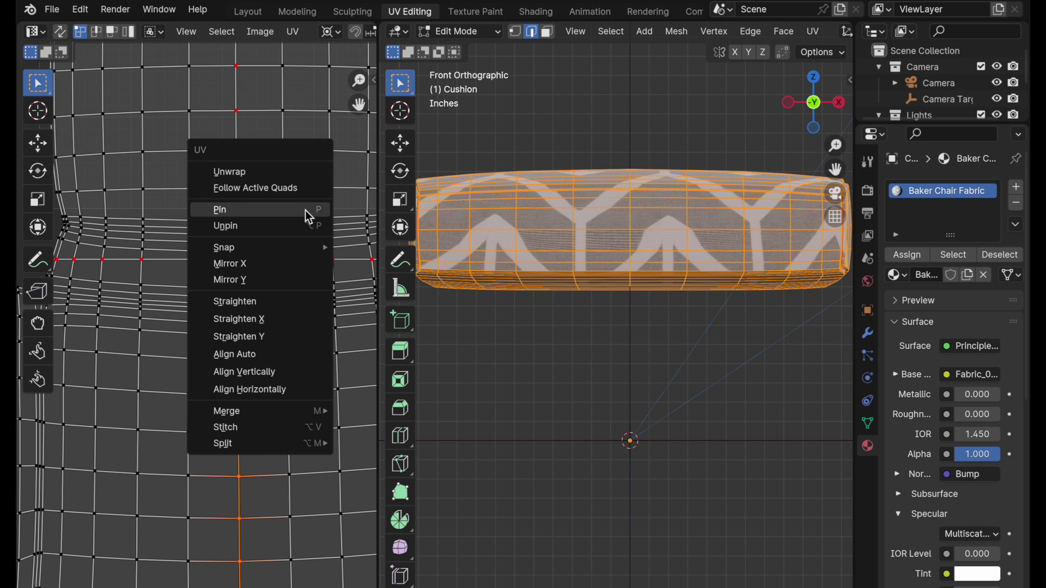
click(306, 228)
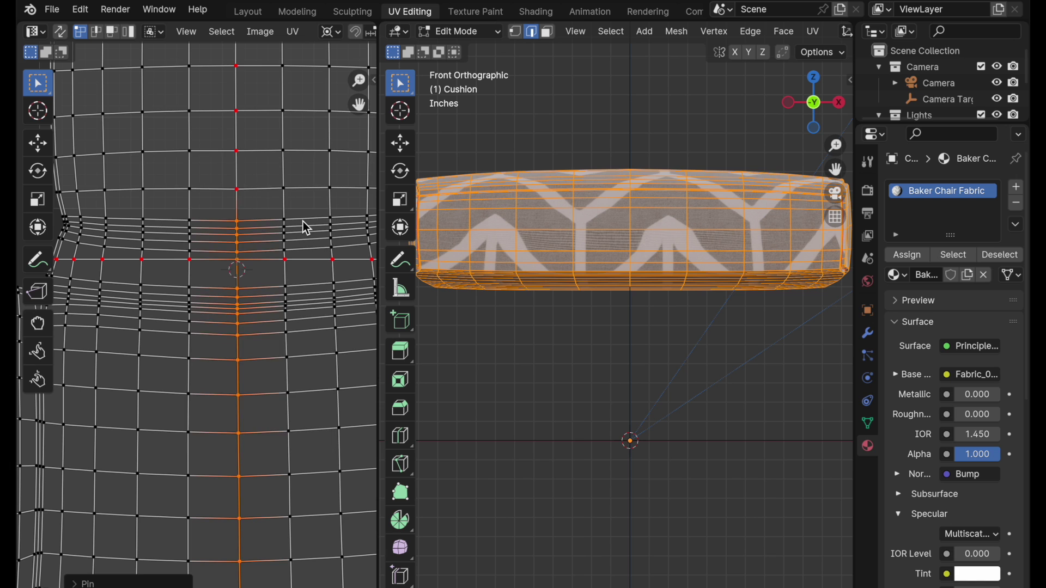
click(284, 576)
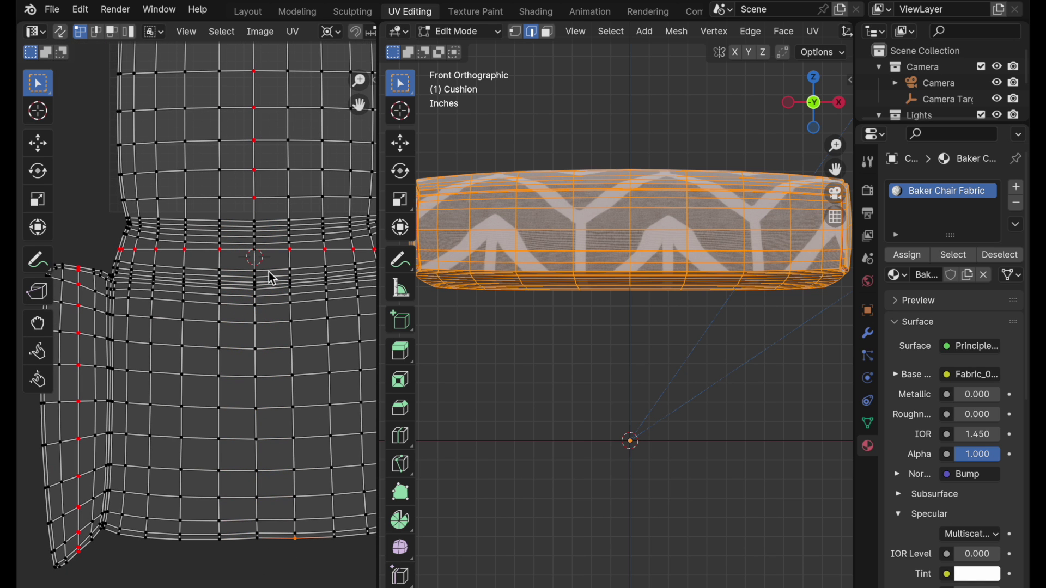
- Pin the center vertex of the front band's straightened horizontal line again
scroll(271, 269, up, 3)
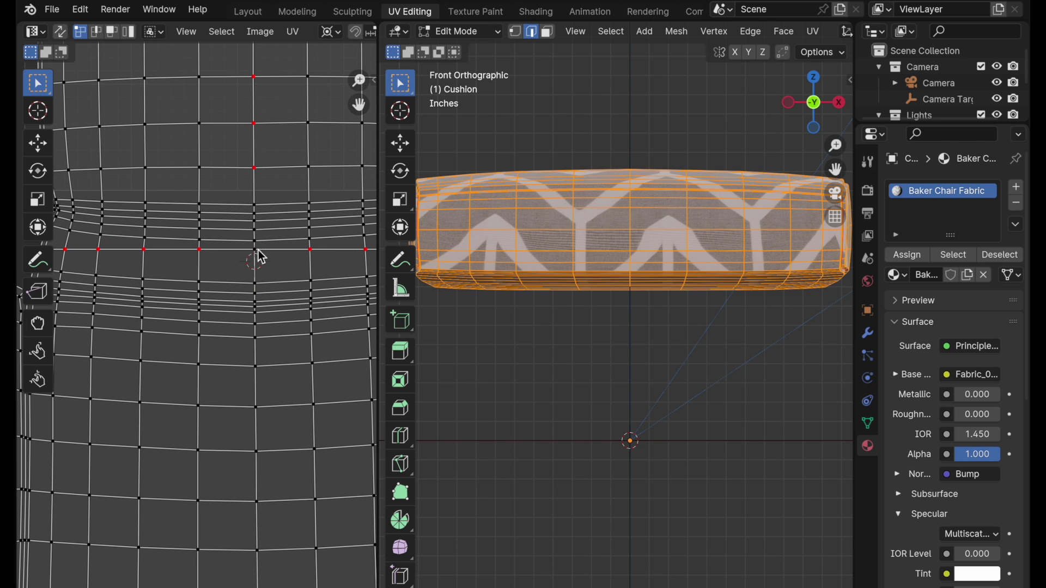
click(258, 252)
right_click(278, 266)
click(275, 252)
- Select all faces of the large cushion UV island in face select mode and unwrap it again around its pinned lines
scroll(290, 249, down, 3)
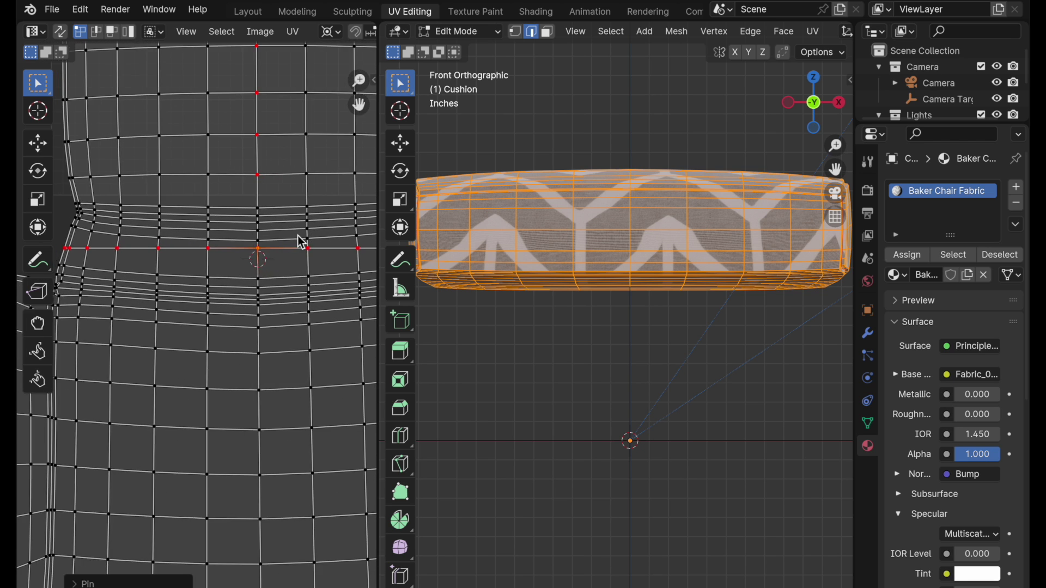
mouse_move(273, 303)
middle_down()
mouse_move(298, 324)
mouse_move(265, 342)
mouse_move(268, 309)
middle_up()
scroll(263, 335, down, 1)
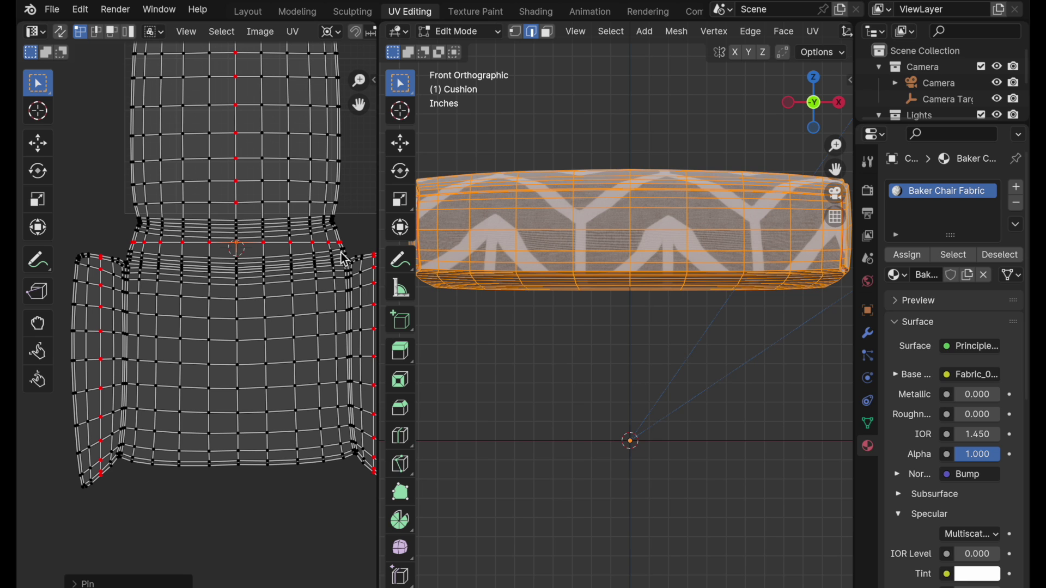
scroll(291, 321, down, 2)
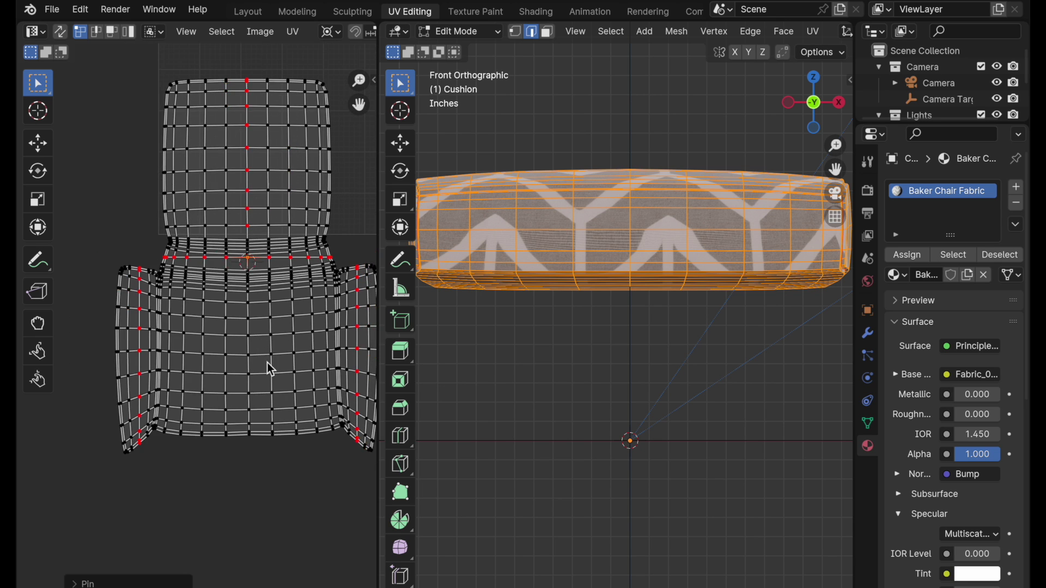
click(112, 31)
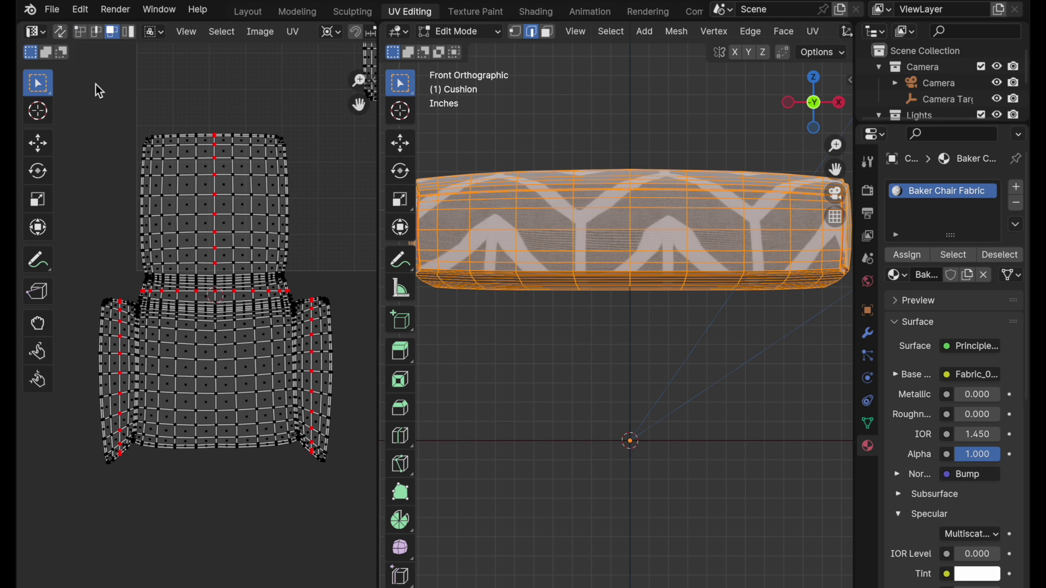
drag(73, 123, 365, 494)
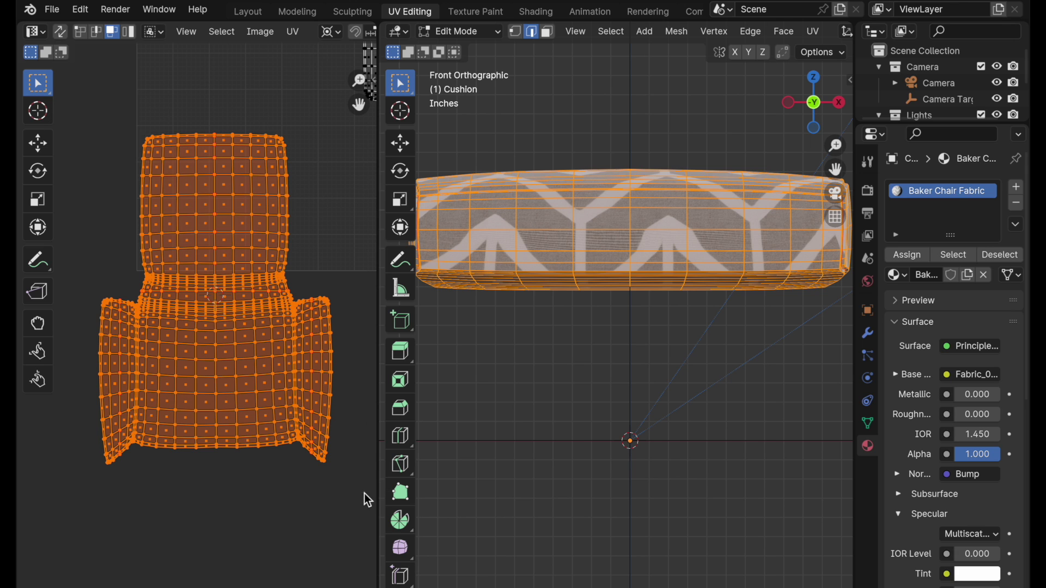
key(u)
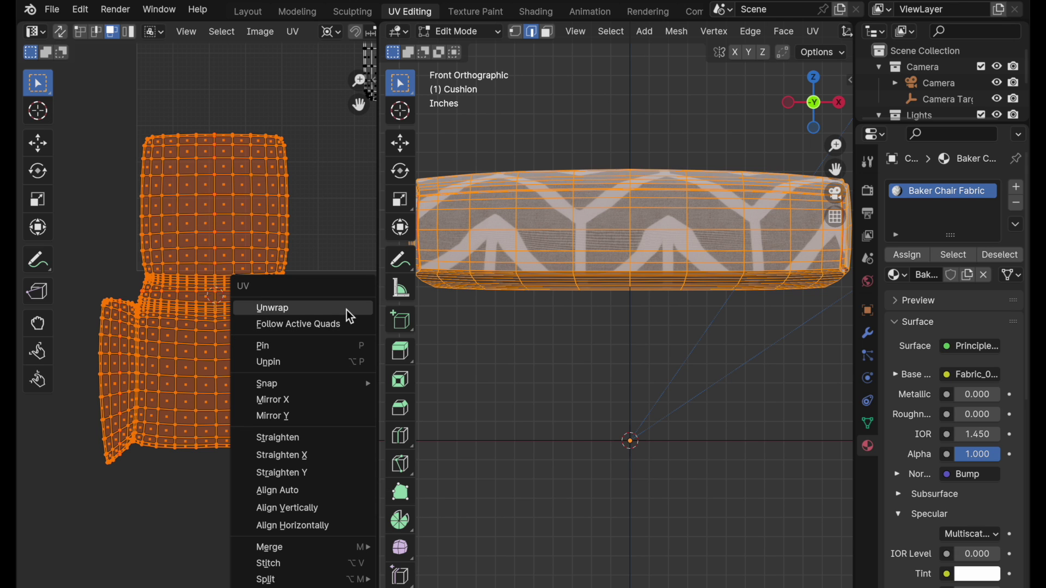
click(348, 315)
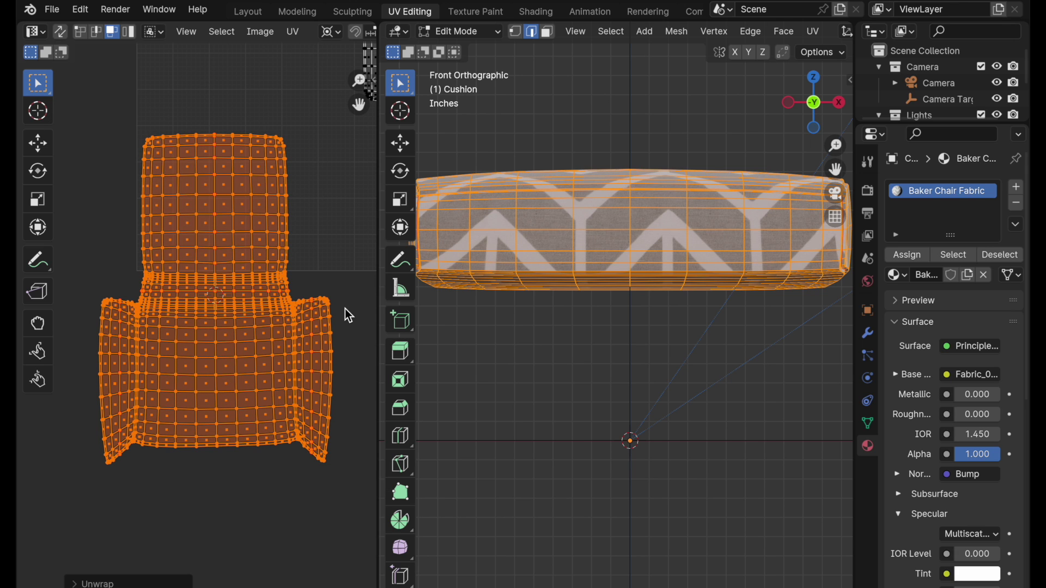
- Clear the island's selection and examine the re-unwrapped grid lines and the fabric pattern on the cushion's front band
click(338, 263)
scroll(257, 305, up, 1)
key(c)
key(Escape)
scroll(286, 305, up, 2)
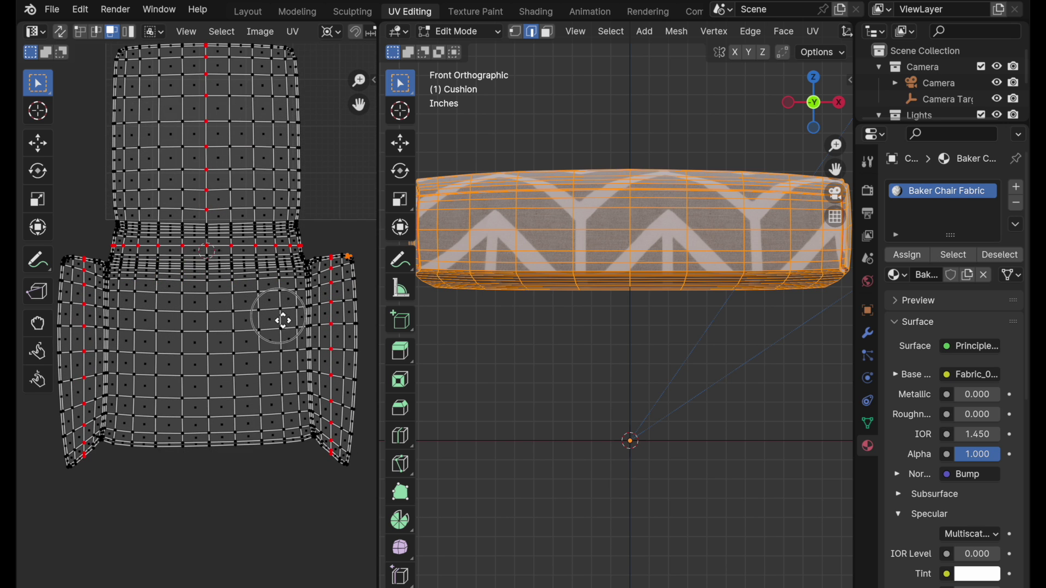
scroll(309, 362, down, 1)
scroll(309, 363, up, 1)
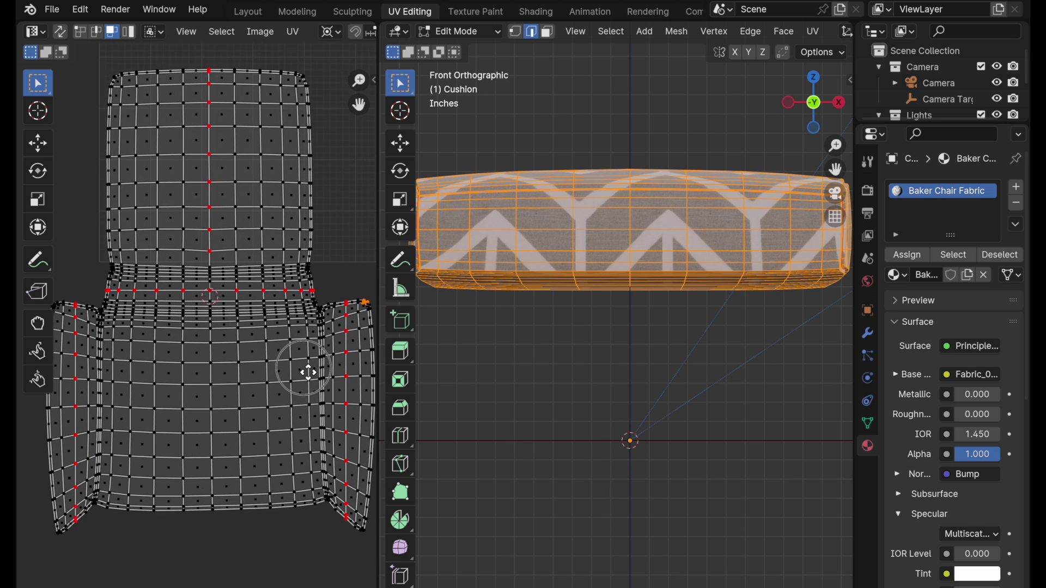
scroll(312, 352, down, 1)
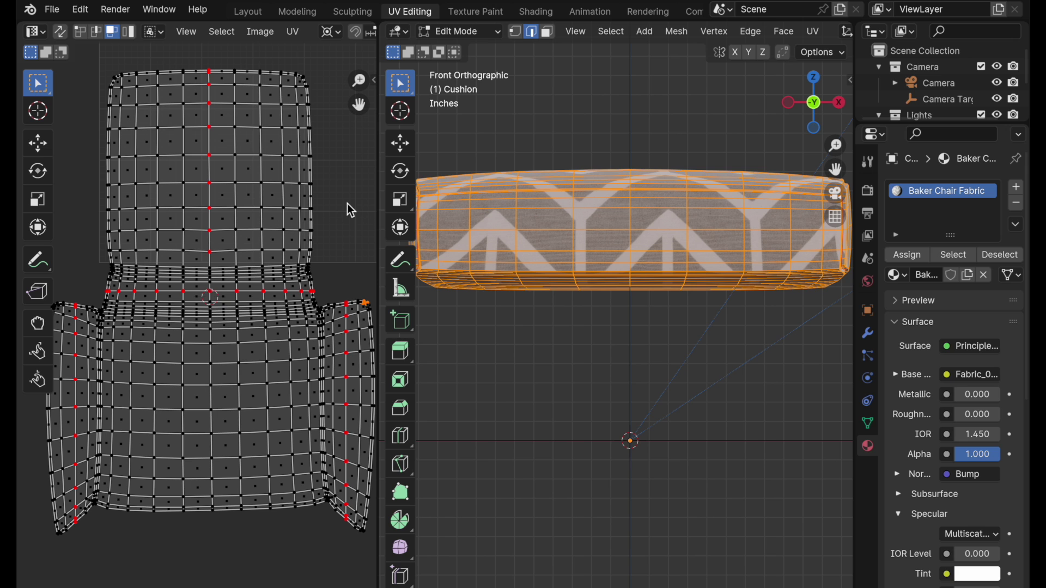
key(c)
mouse_move(541, 210)
middle_down()
mouse_move(595, 222)
mouse_move(702, 214)
mouse_move(570, 249)
mouse_move(518, 240)
middle_up()
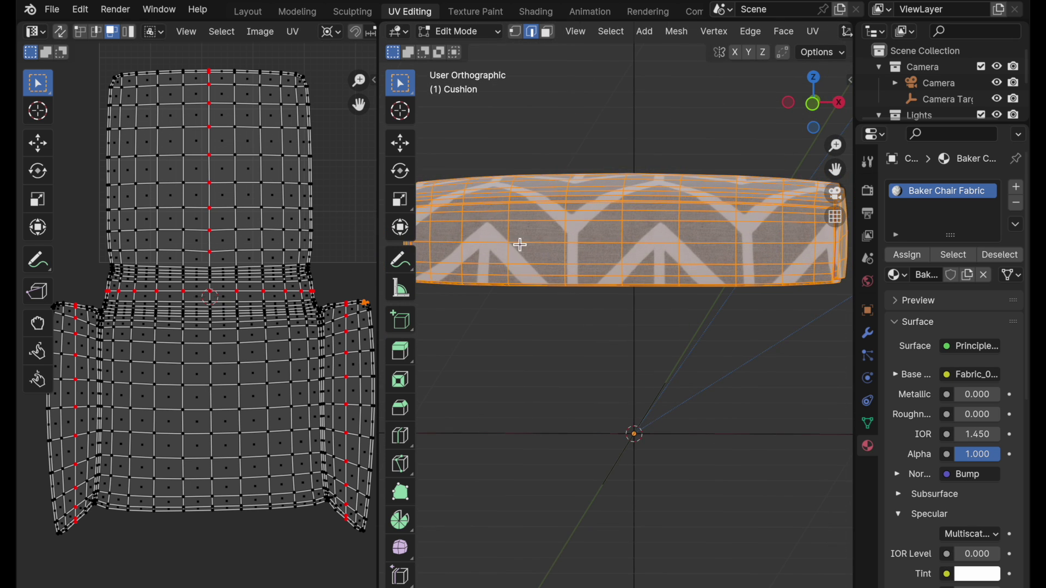
- Move all UV islands together about 0.2405 along X and 0.5882 along Y to center the pattern on the cushion's top, checking it from several angles
scroll(237, 327, down, 1)
scroll(237, 327, down, 3)
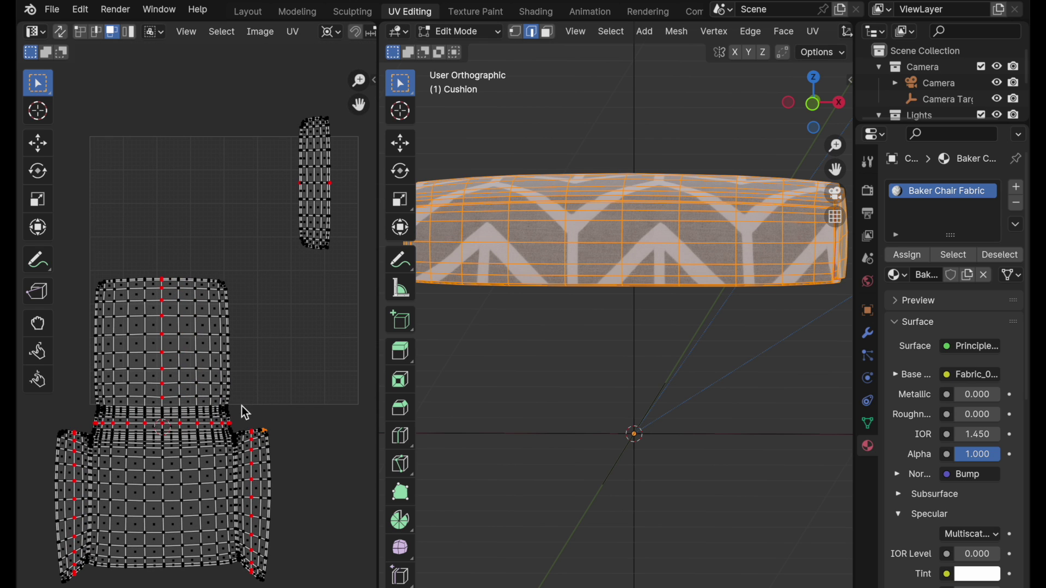
key(a)
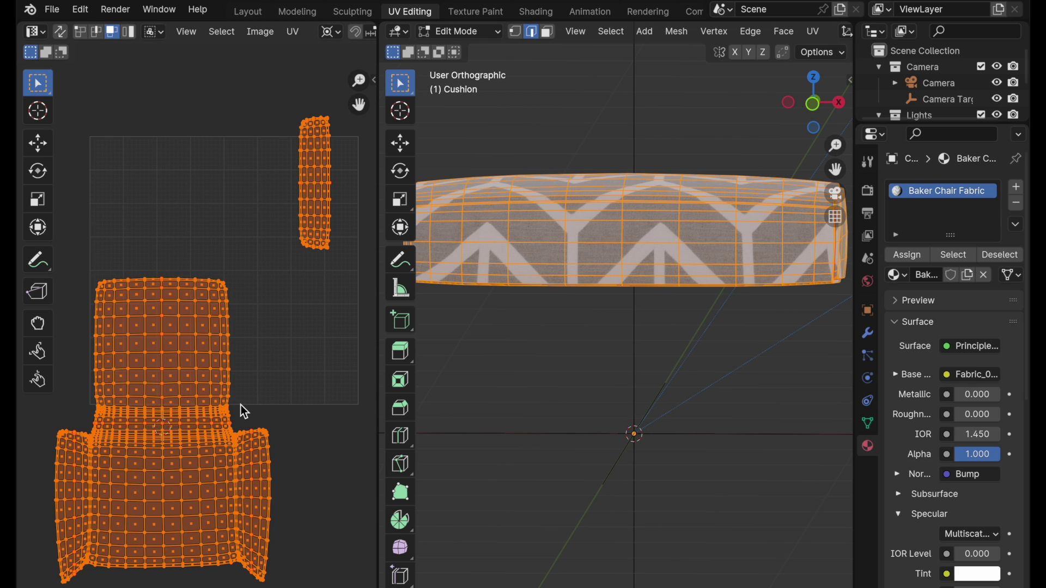
click(819, 84)
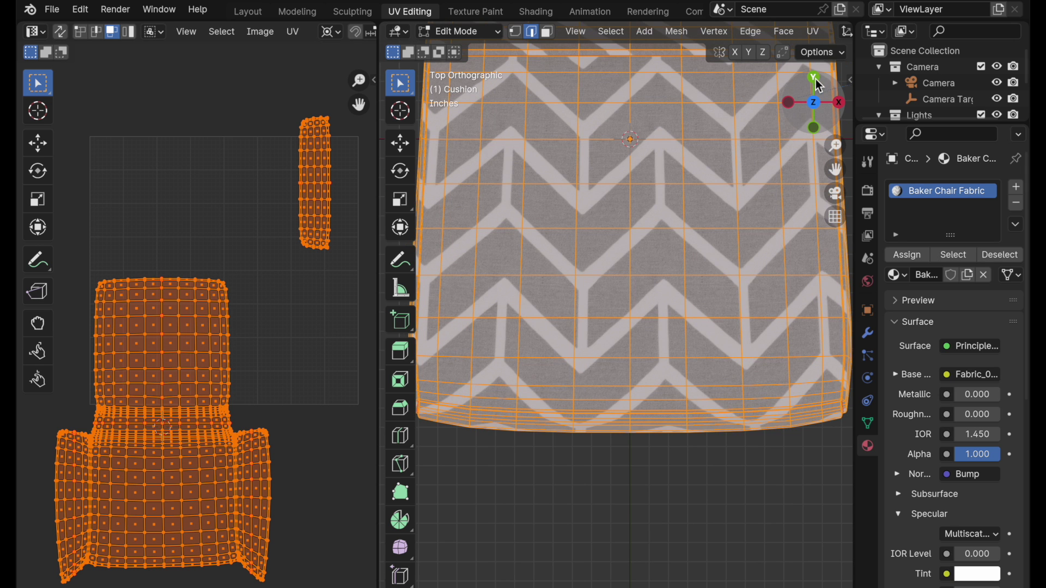
scroll(708, 185, down, 3)
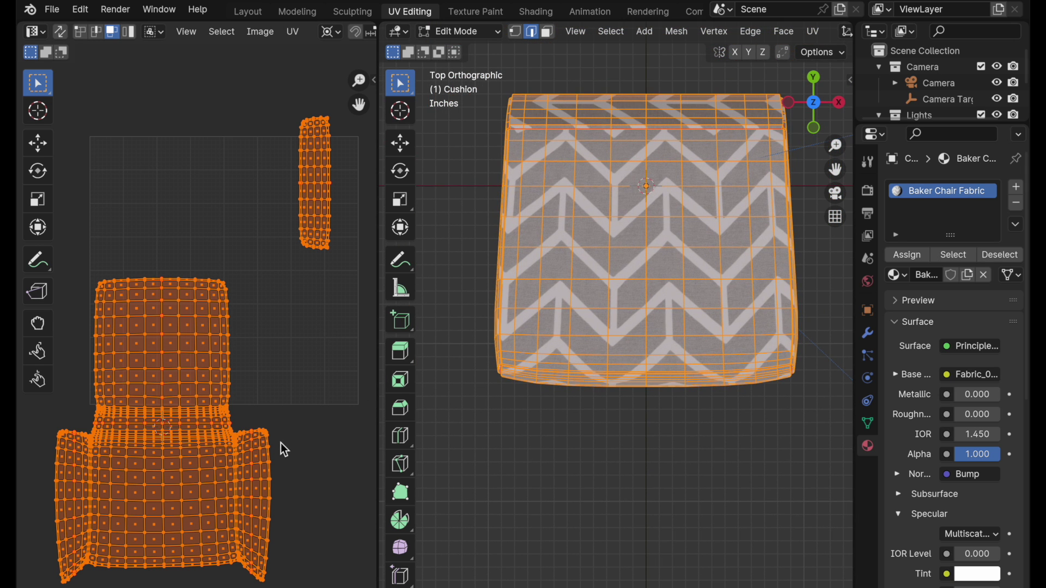
key(g)
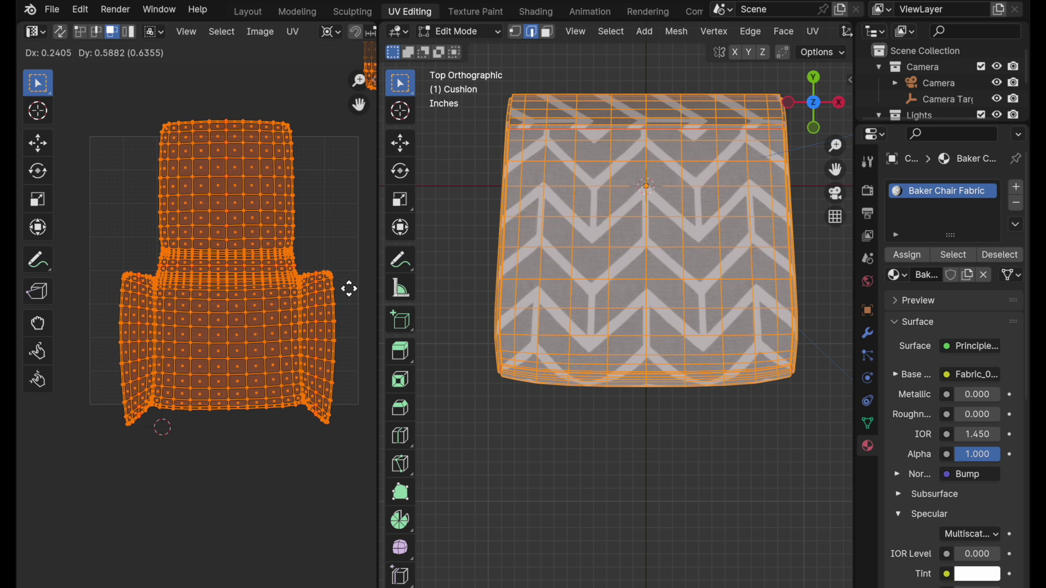
click(349, 289)
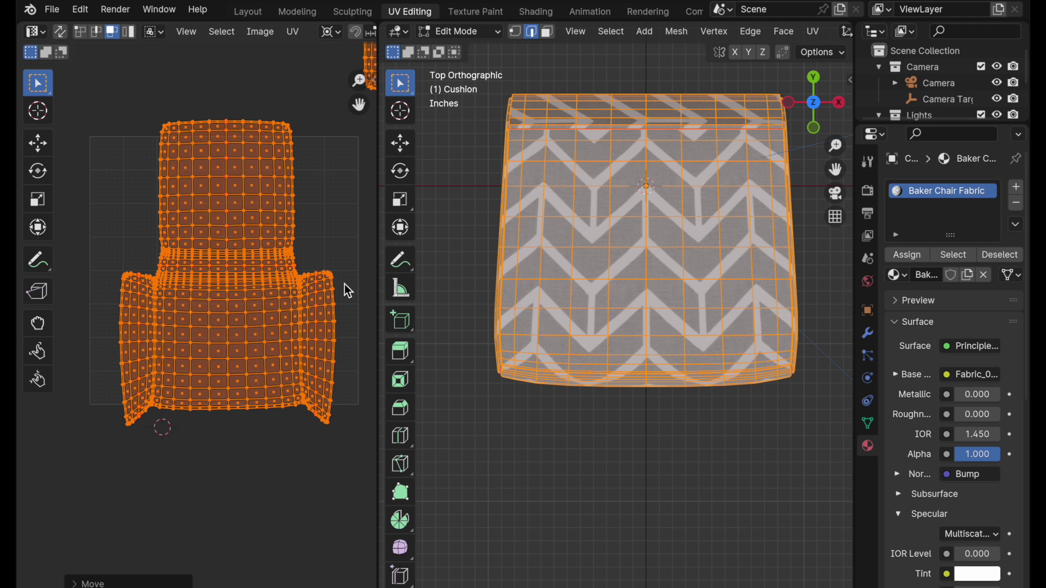
click(299, 466)
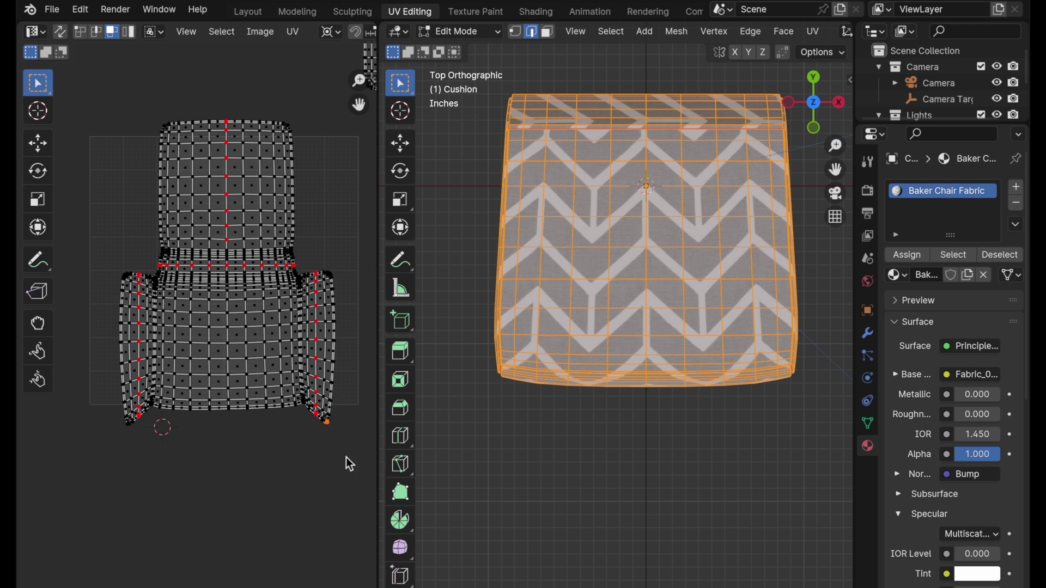
middle_drag(541, 443, 665, 281)
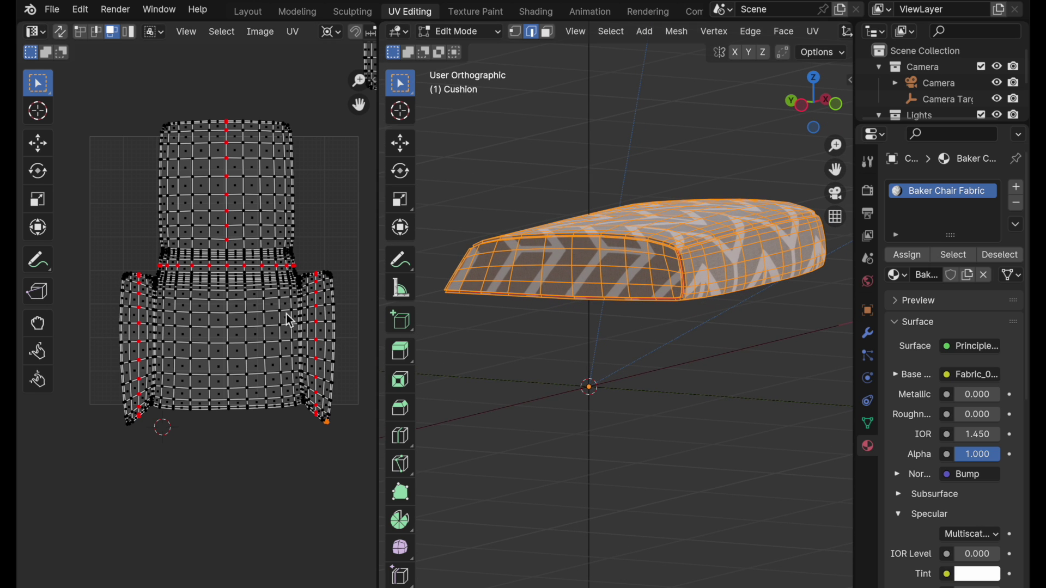
middle_drag(586, 352, 649, 432)
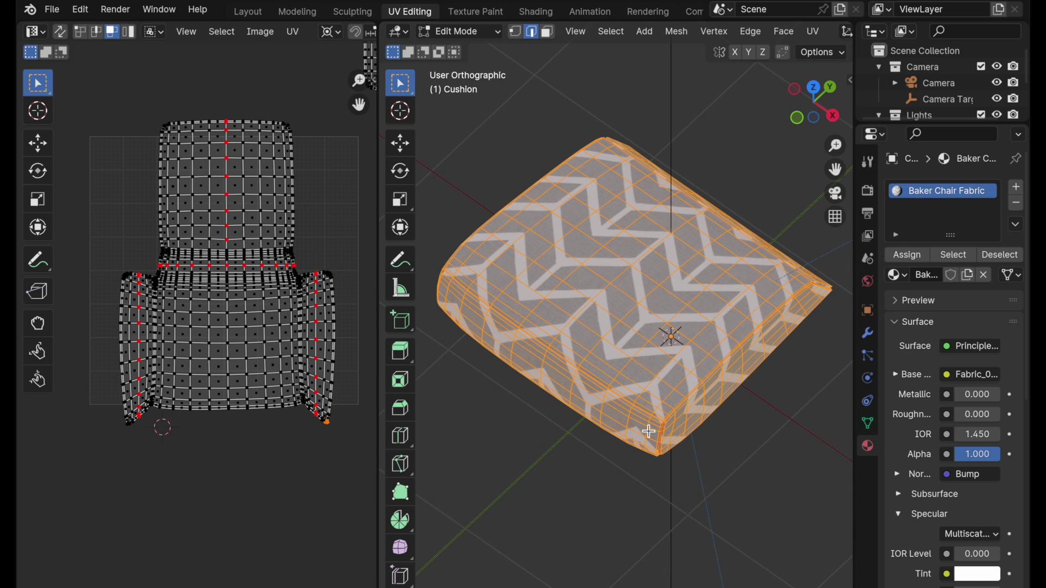